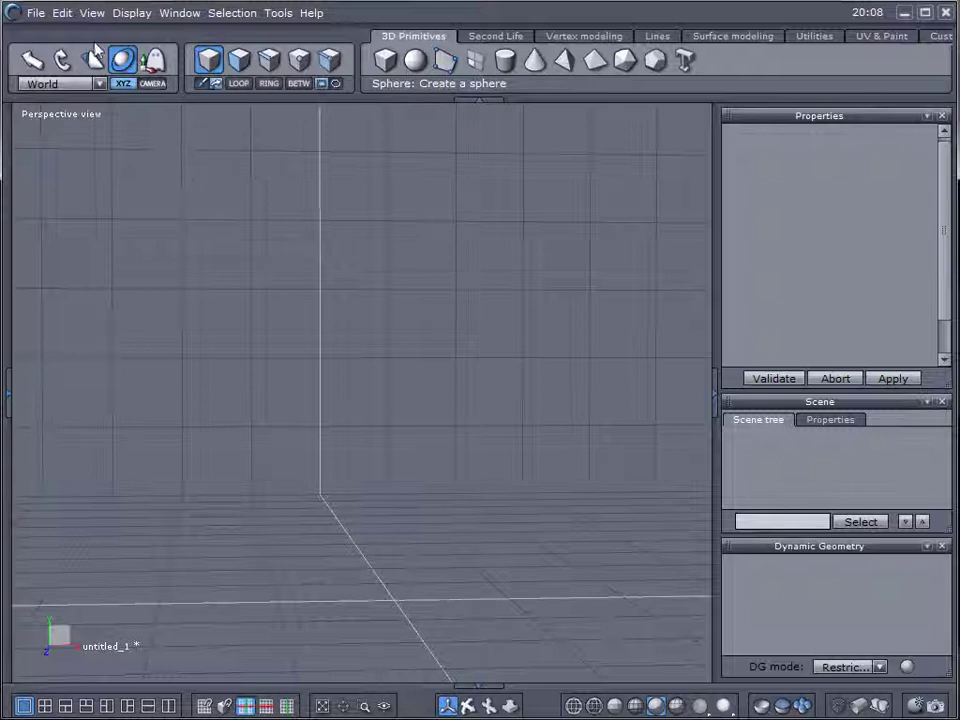
- Open the preferences and review the User Interface settings: Generic with its language options, Grid, Rulers and Misc
left_click(57, 16)
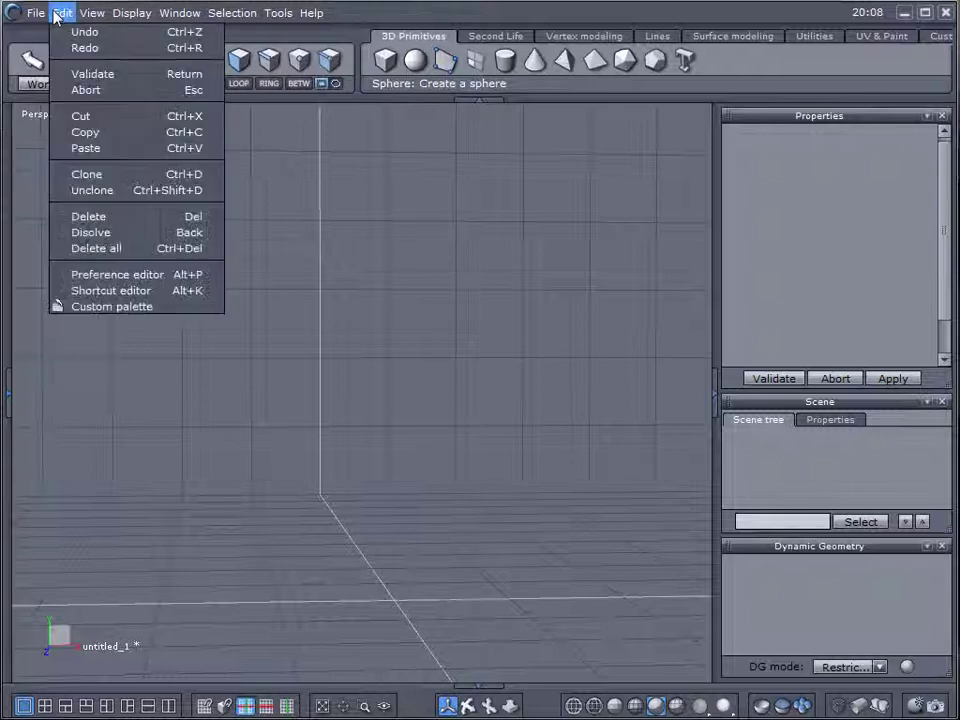
left_click(162, 281)
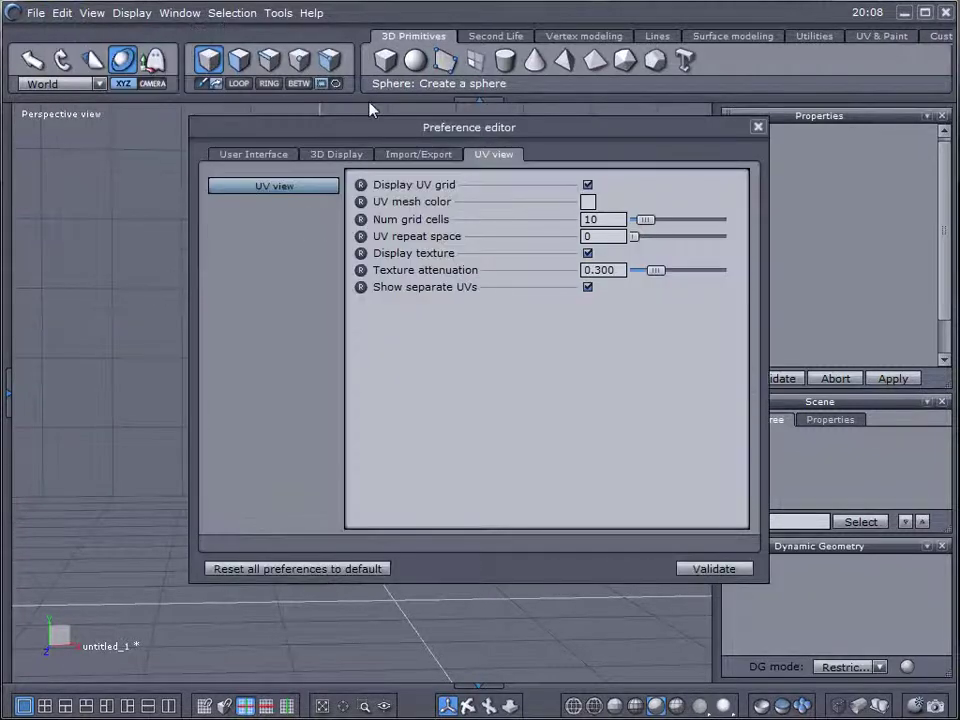
left_click_drag(368, 132, 335, 122)
left_click(208, 143)
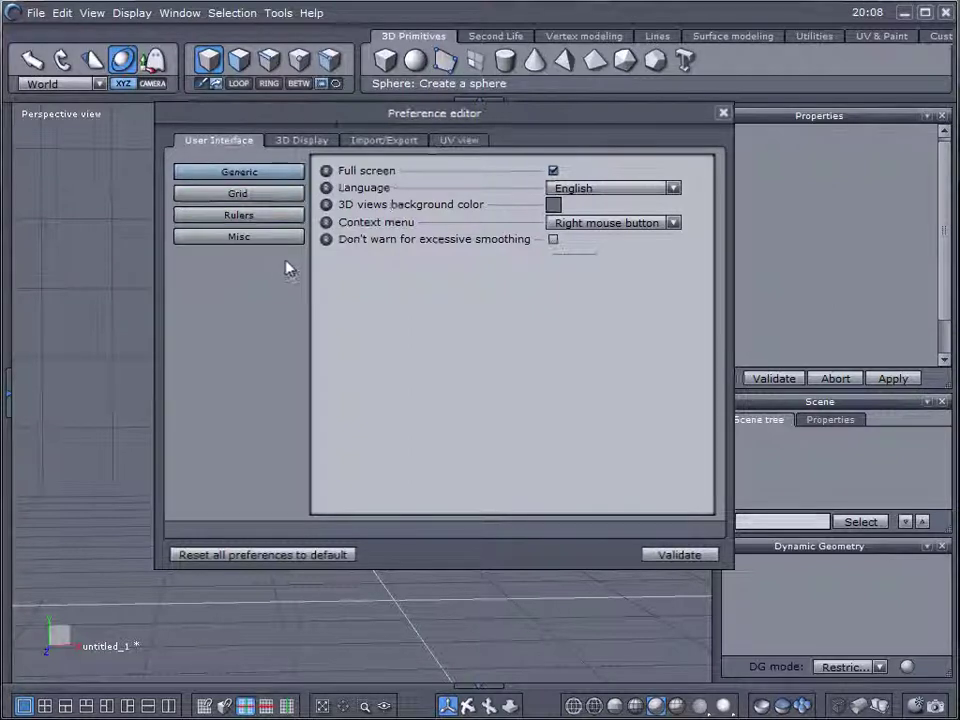
left_click(673, 189)
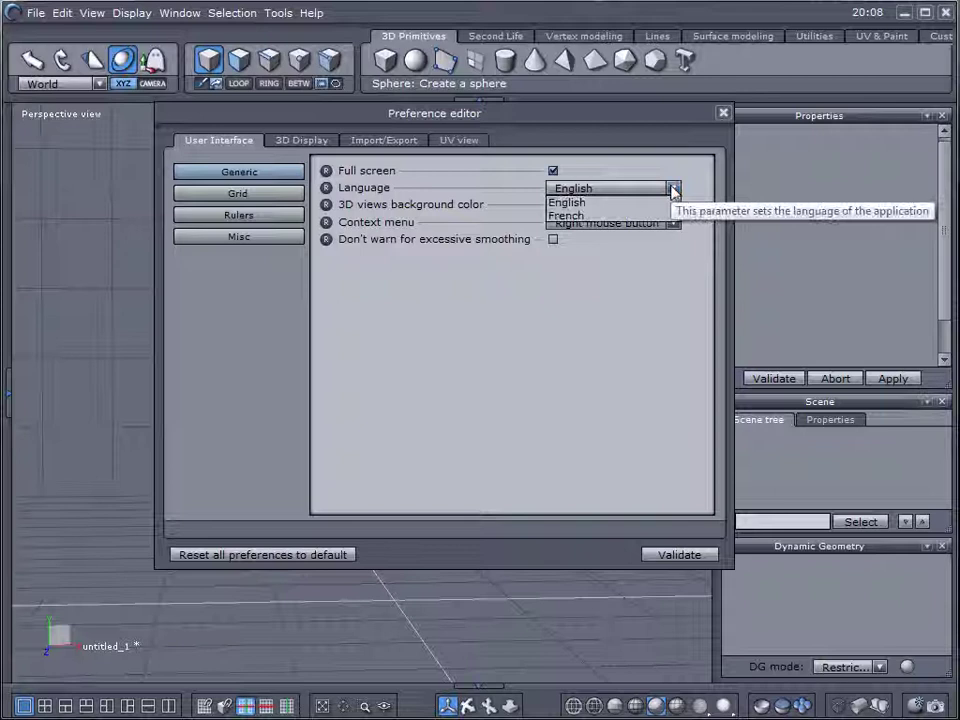
left_click(684, 188)
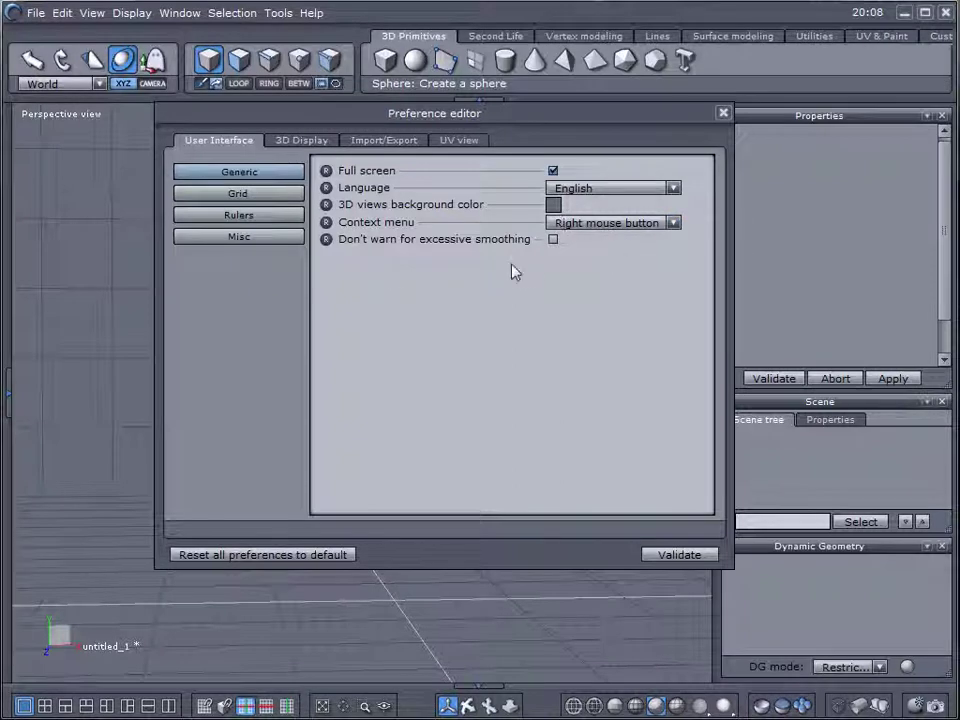
left_click(279, 199)
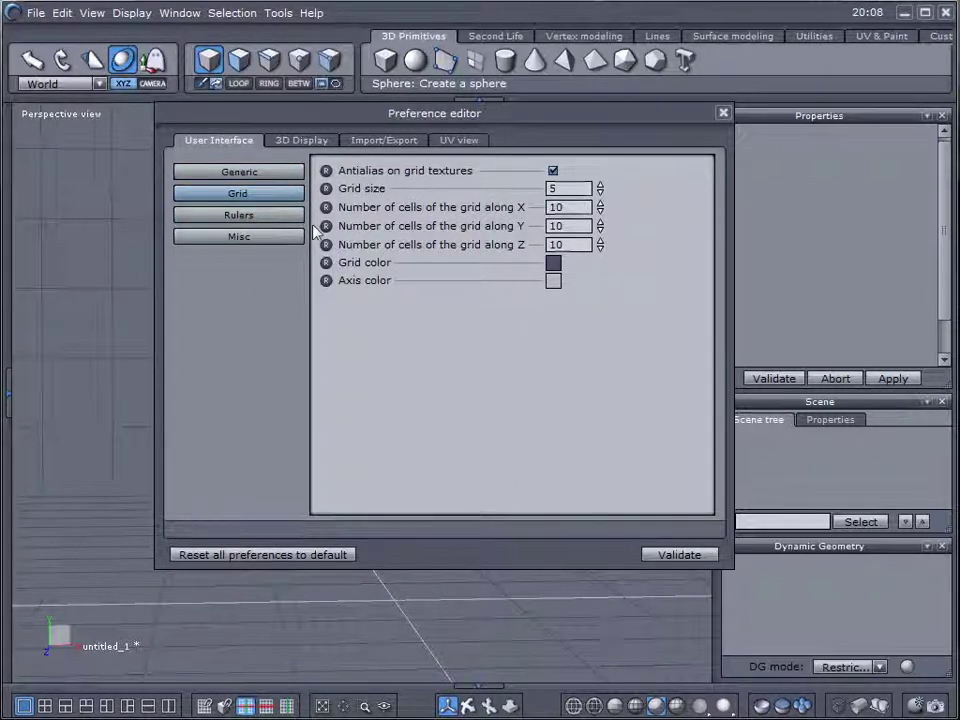
left_click(286, 217)
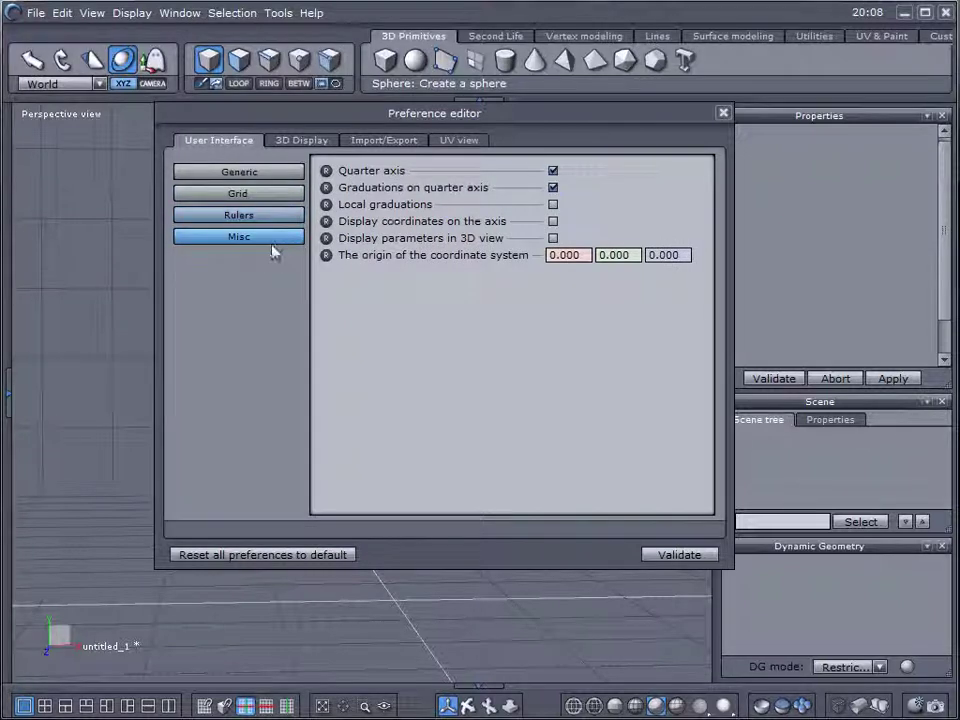
left_click(271, 240)
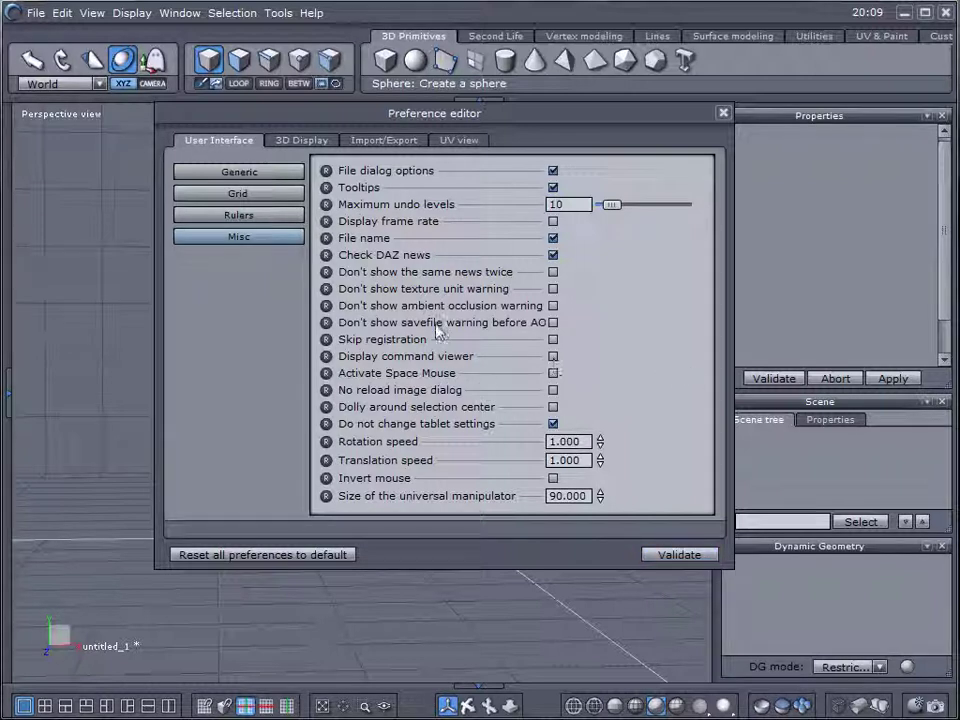
- Review the 3D Display preferences for Entities, Selection, Advanced and Lighting
left_click(308, 140)
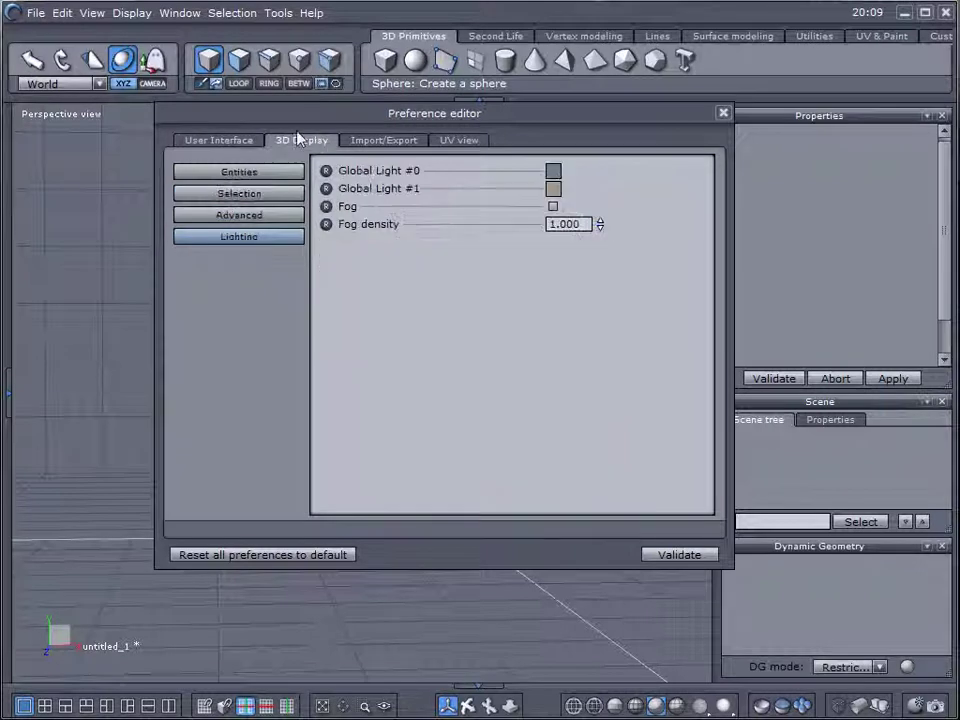
left_click(224, 172)
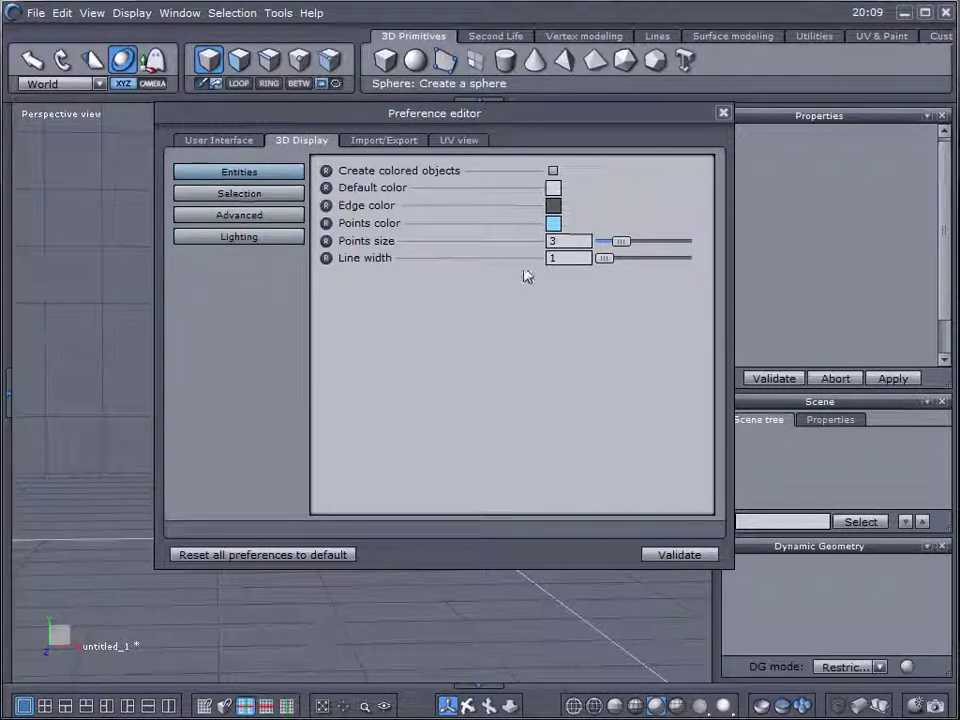
left_click(284, 196)
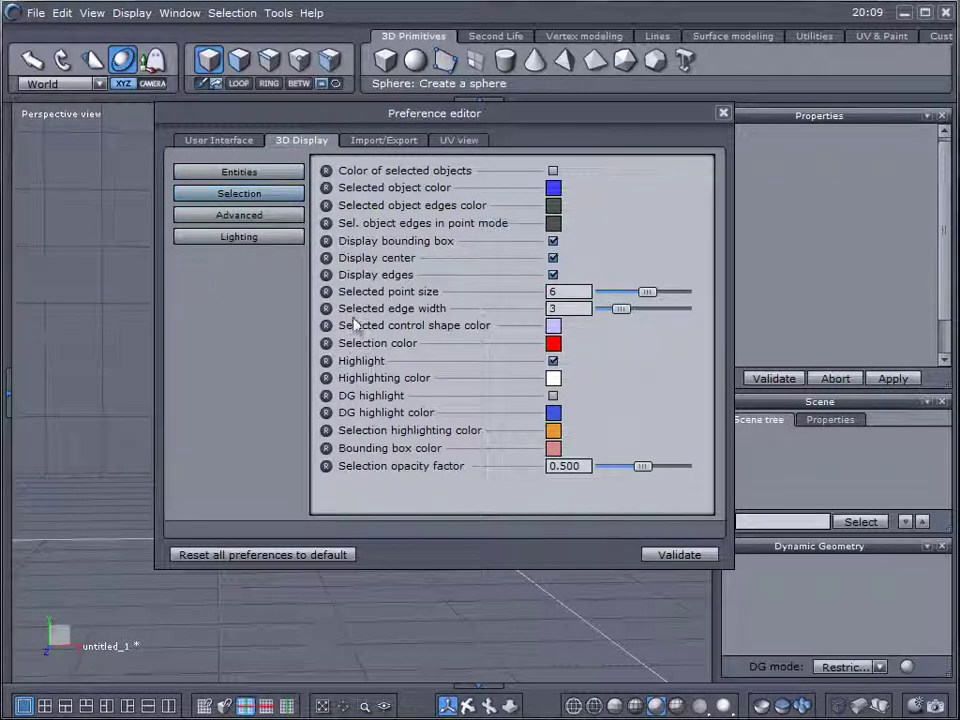
left_click(237, 217)
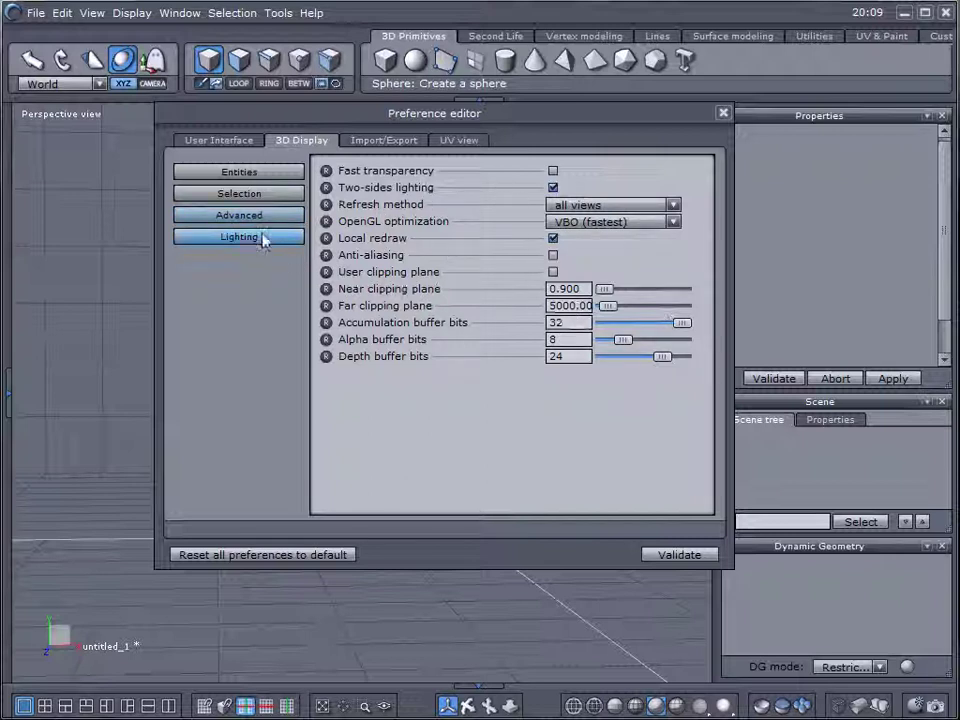
left_click(262, 238)
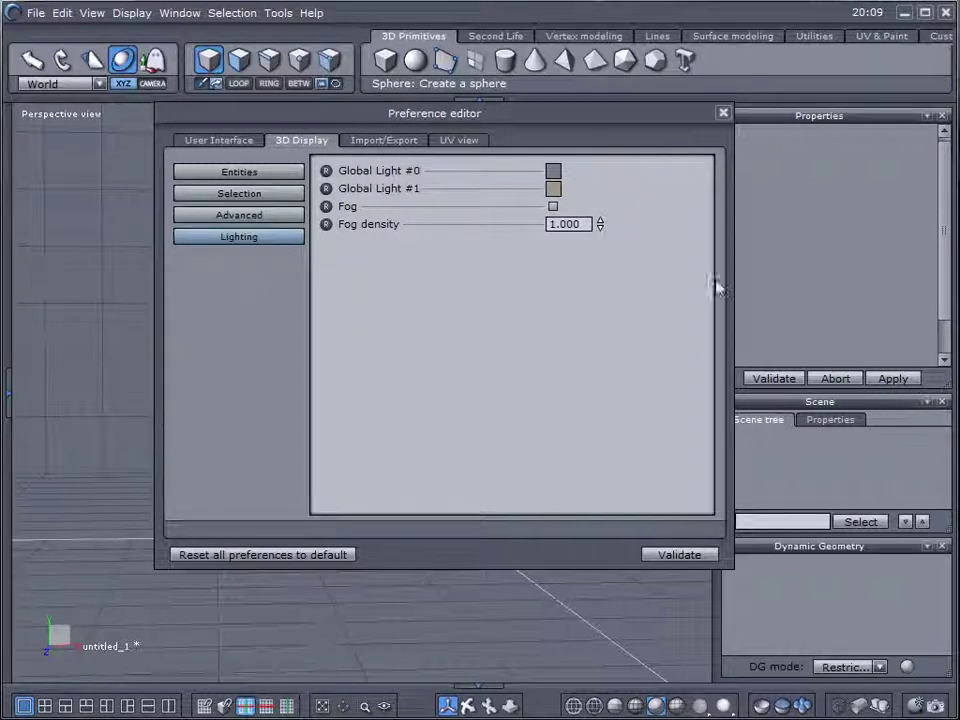
- Review the Import/Export preferences for Hexagon and Carrara Studio, including the available file units for Carrara Studio
left_click(395, 140)
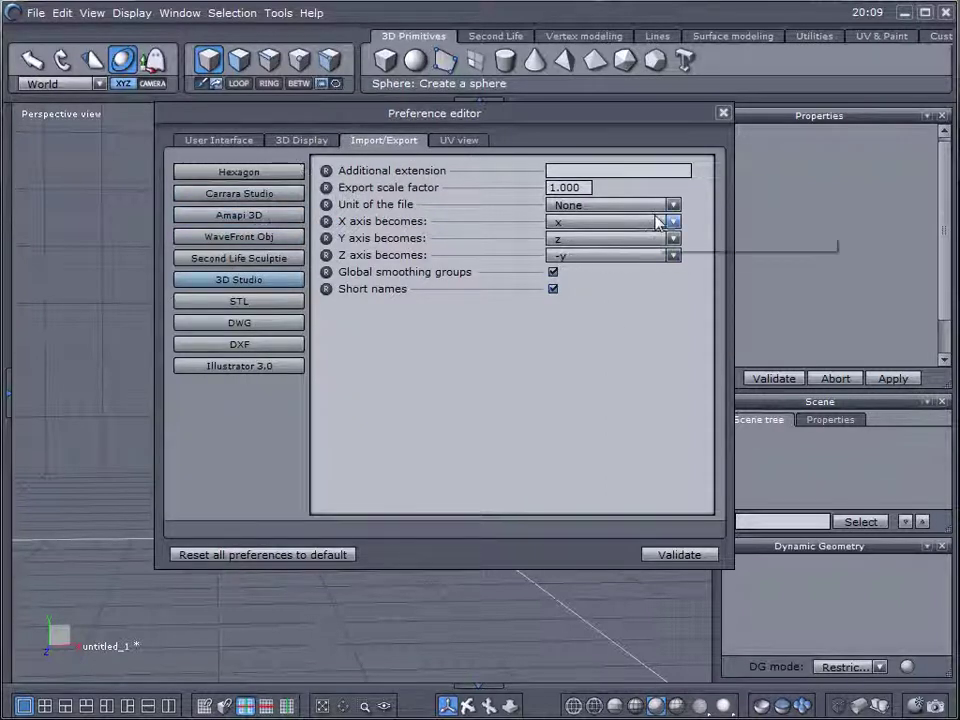
left_click(258, 171)
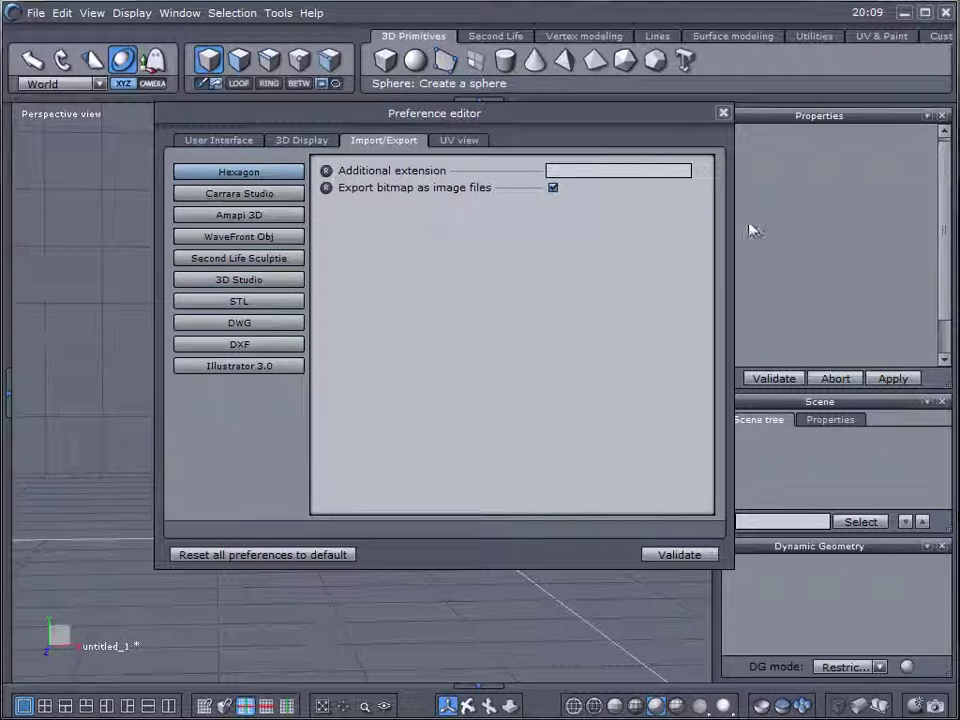
left_click(261, 193)
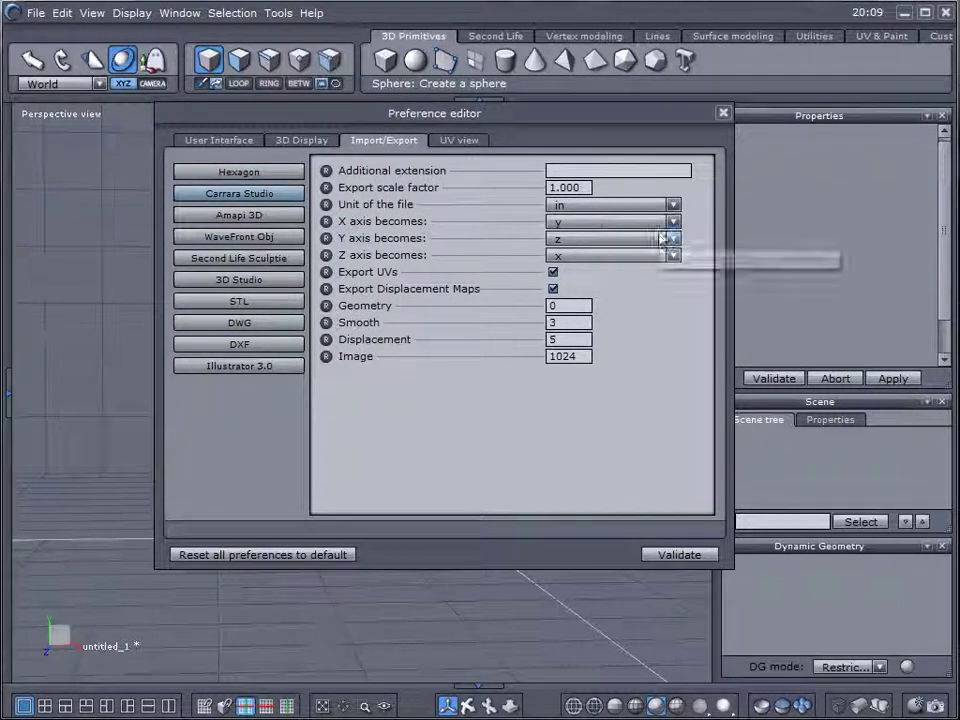
left_click(674, 206)
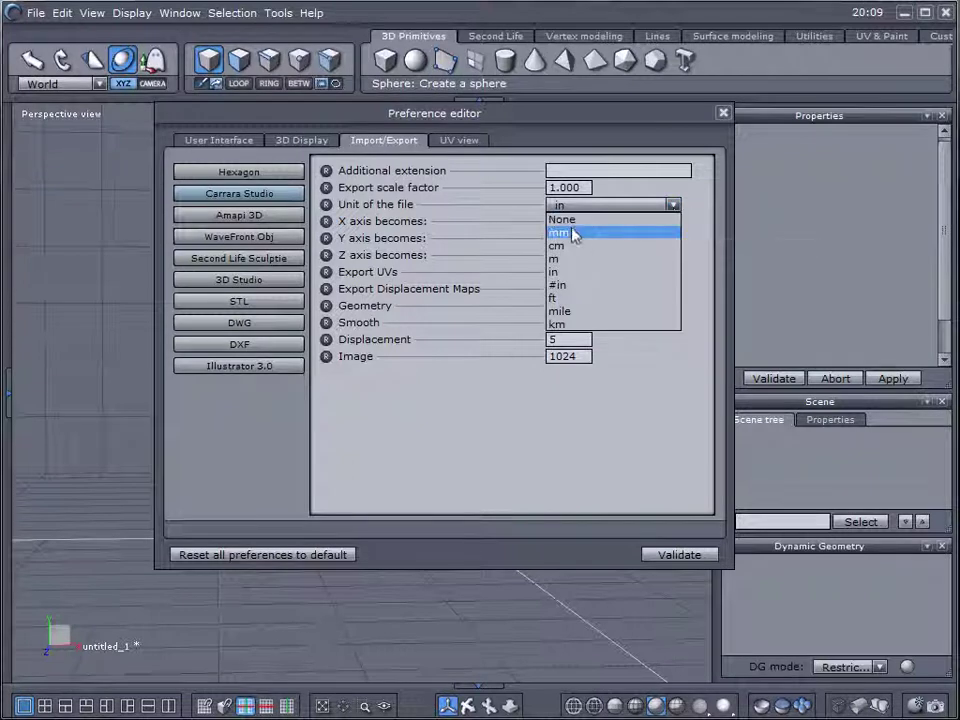
left_click(658, 204)
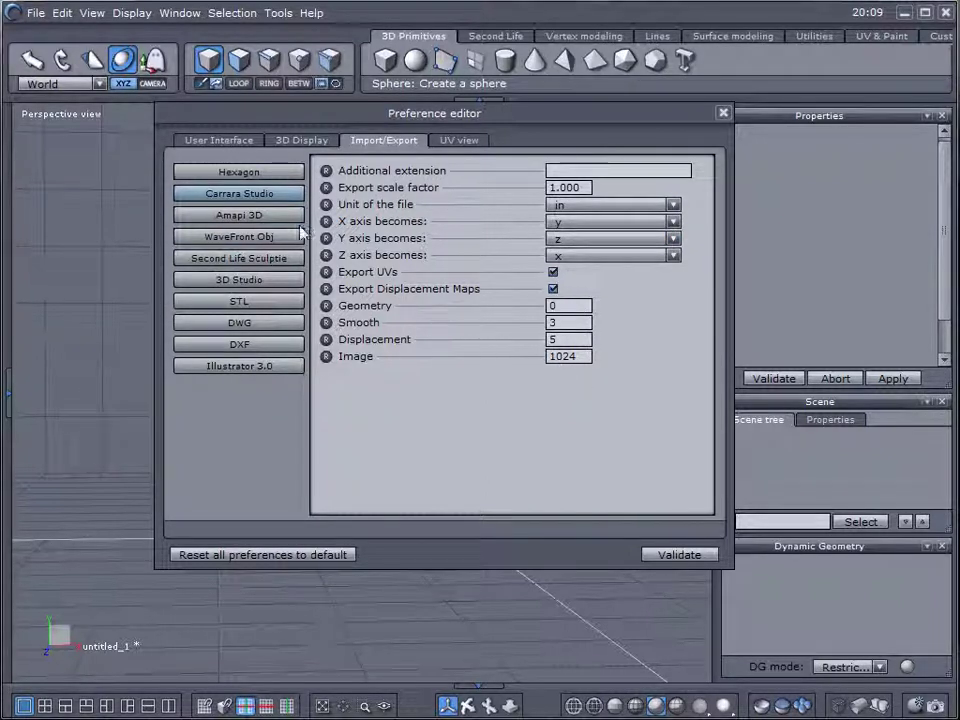
- Review the WaveFront Obj, Second Life Sculptie, 3D Studio, STL and DWG export preferences plus the UV view settings, and validate the preferences
left_click(258, 238)
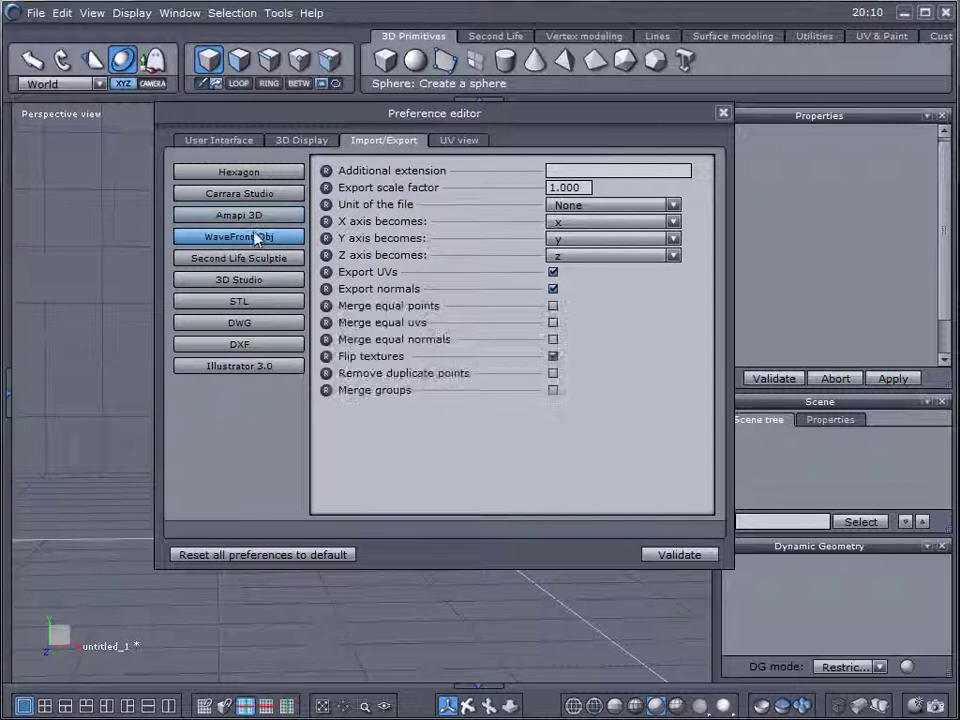
left_click(258, 259)
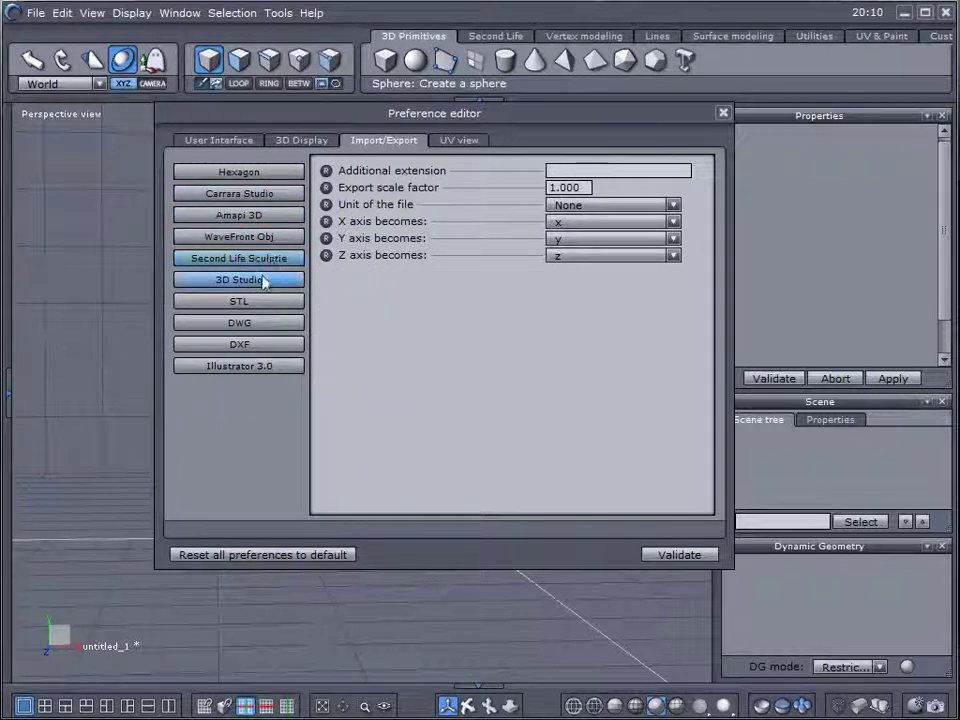
left_click(264, 281)
left_click(255, 301)
left_click(262, 323)
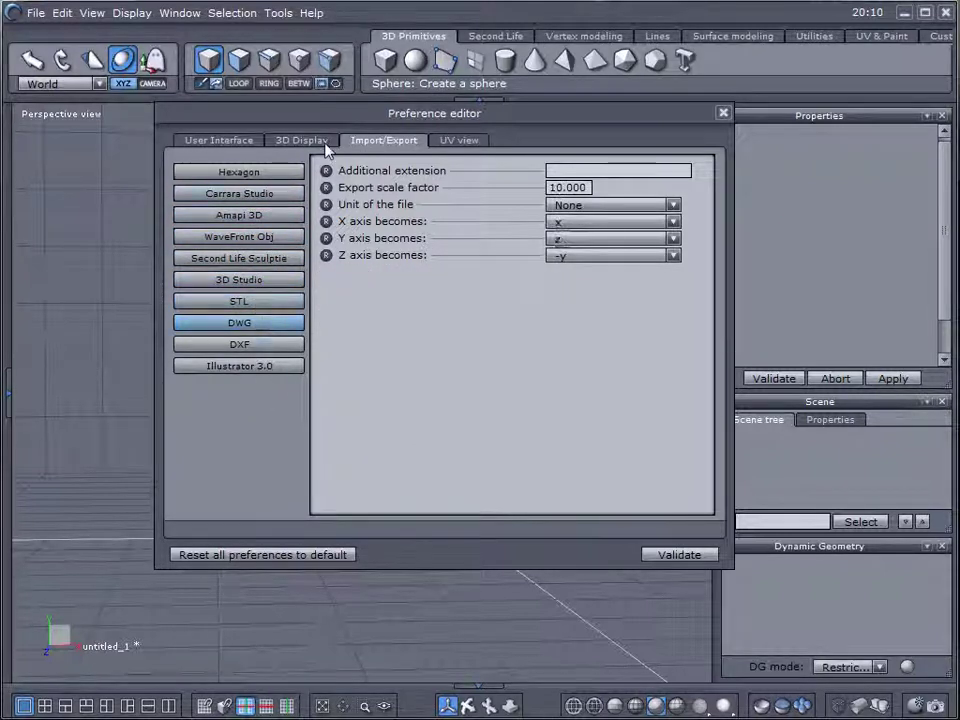
left_click(452, 146)
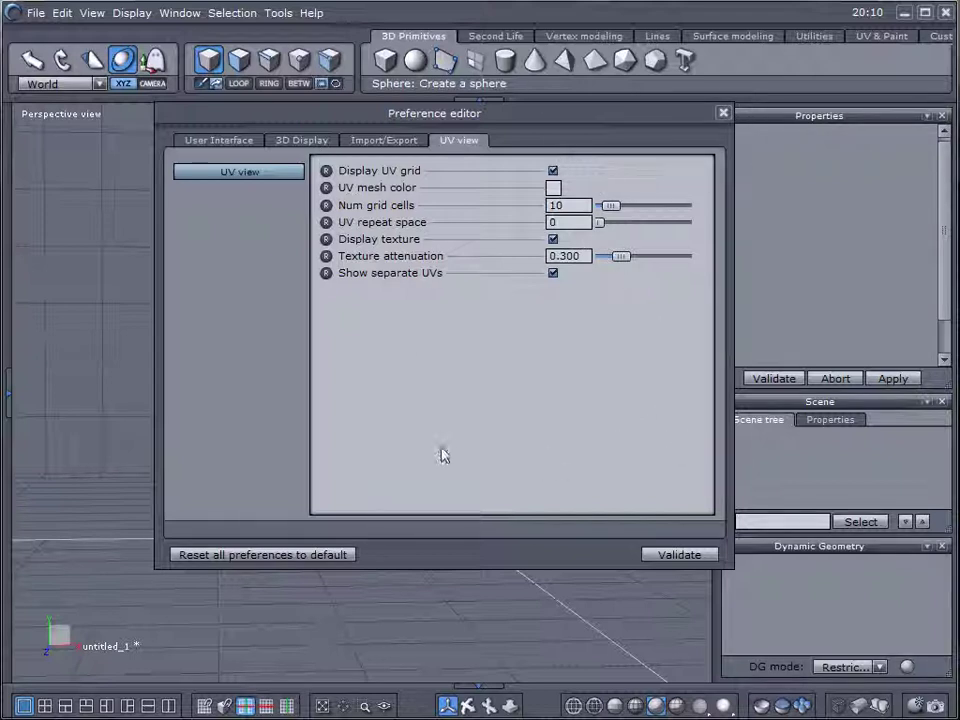
left_click(690, 555)
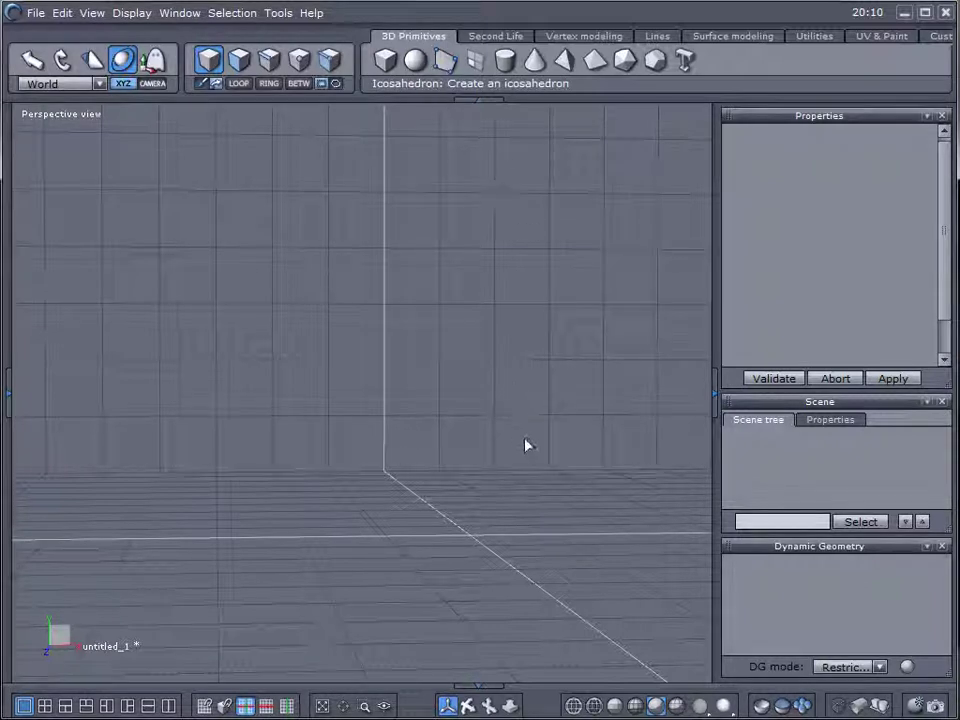
mouse_move(501, 441)
middle_mouse_down()
mouse_move(473, 458)
mouse_move(493, 446)
middle_mouse_up()
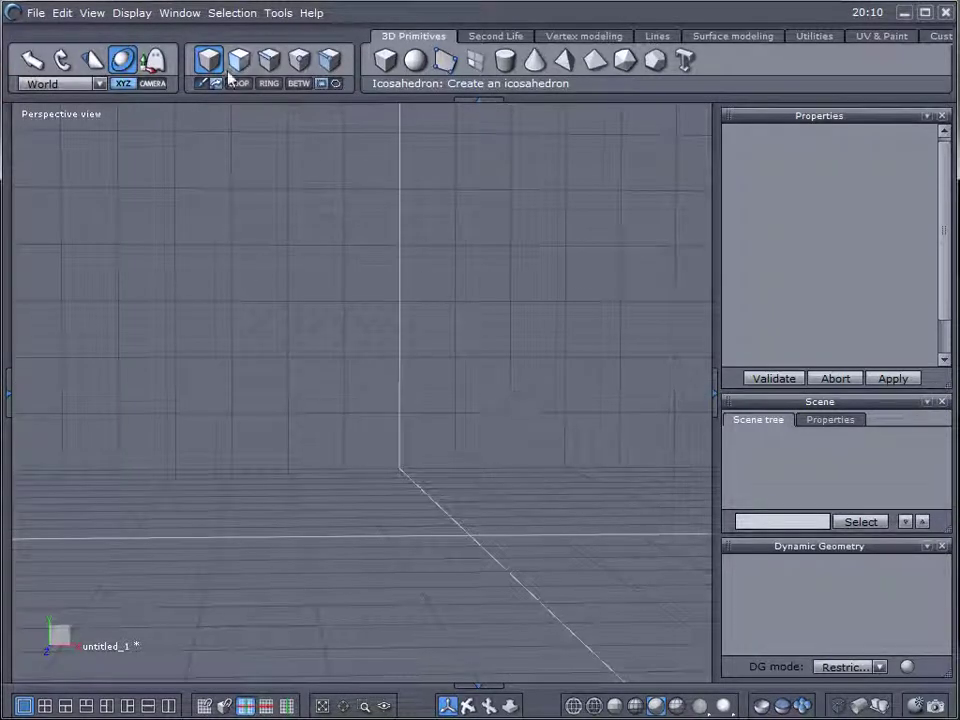
left_click(90, 14)
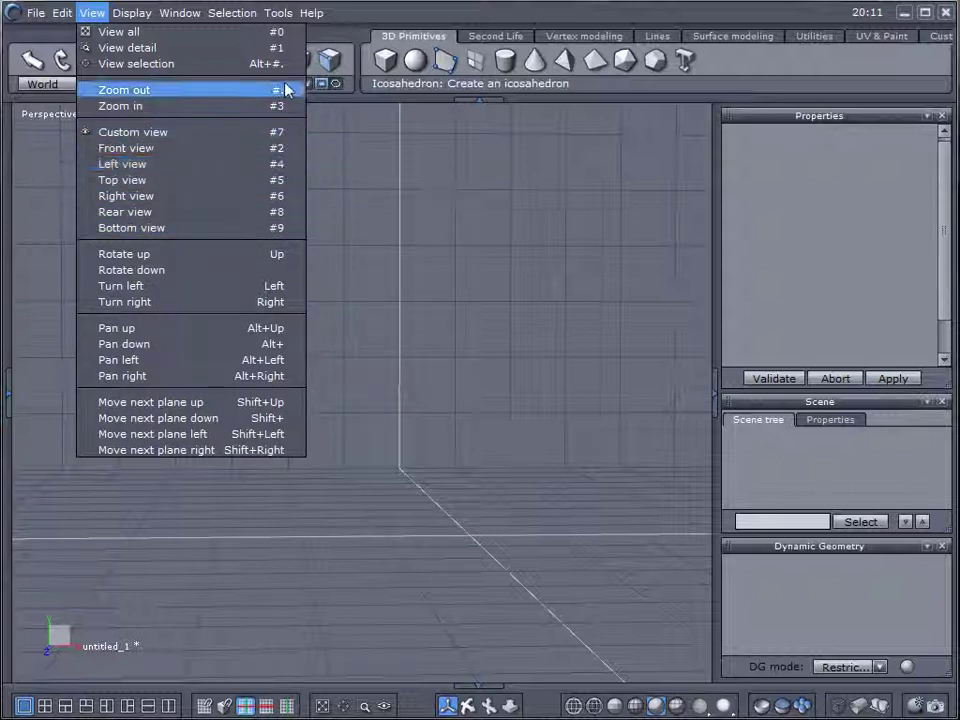
left_click(405, 213)
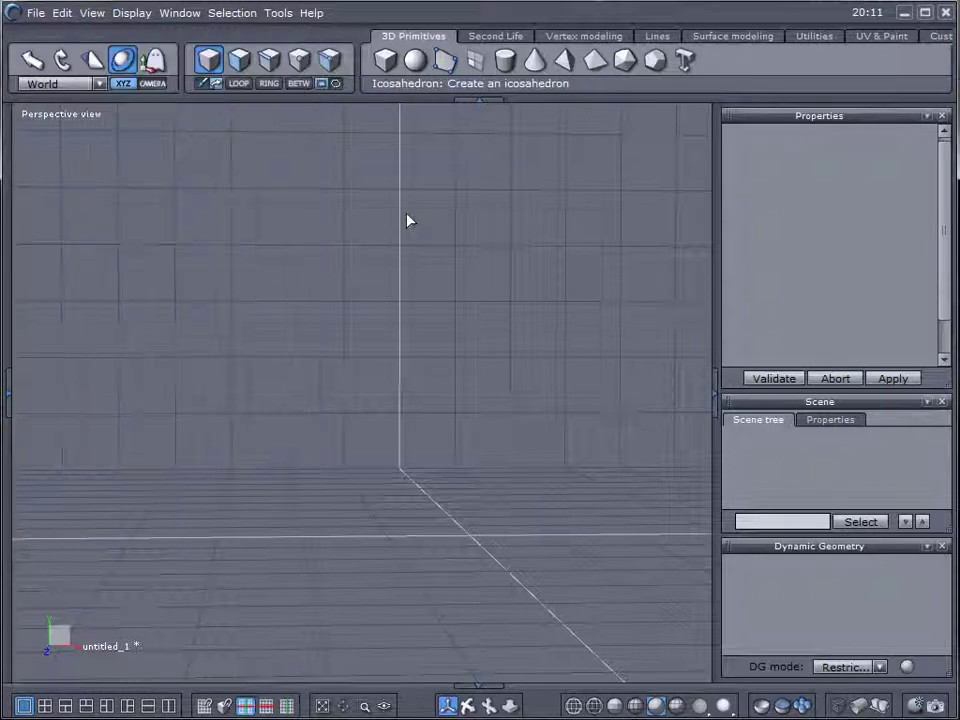
- Show the scene in Right view and return the viewport to Perspective view
left_click(47, 120)
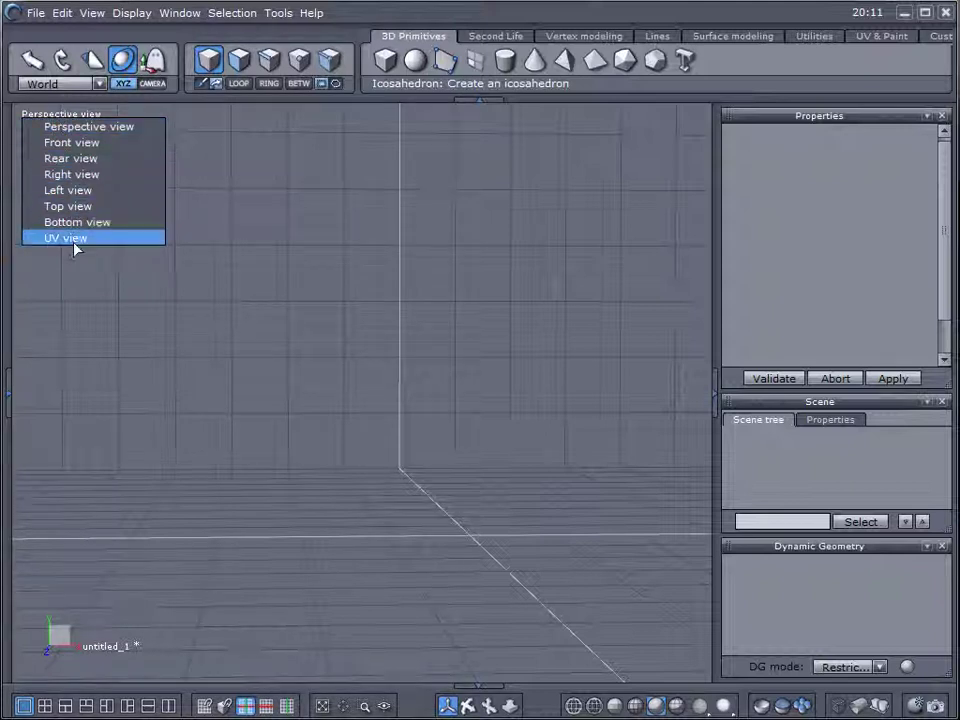
left_click(77, 175)
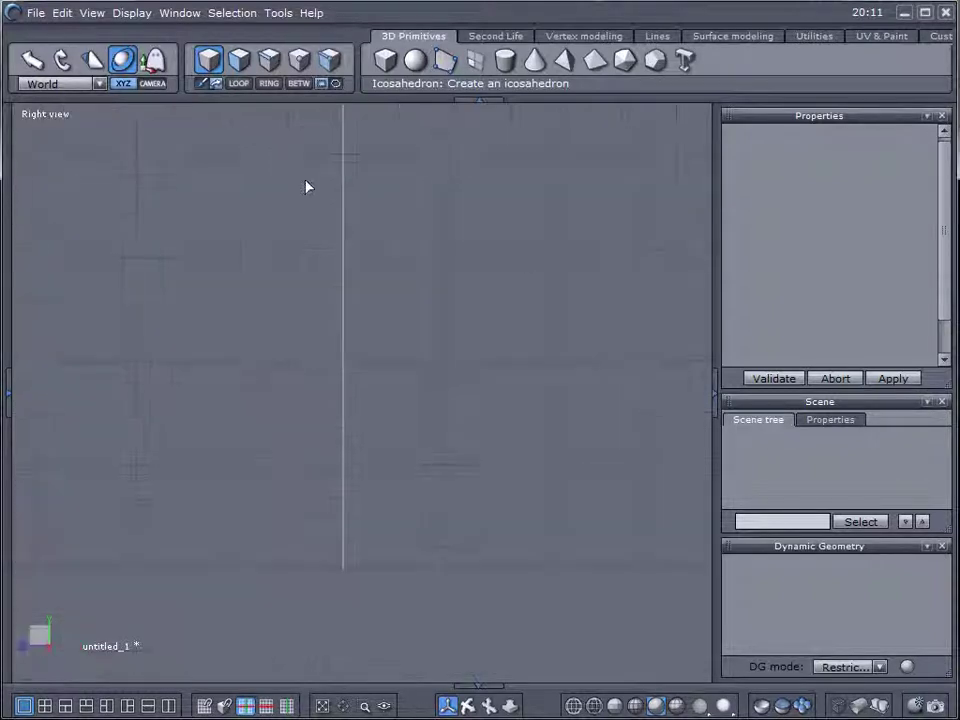
left_click(27, 116)
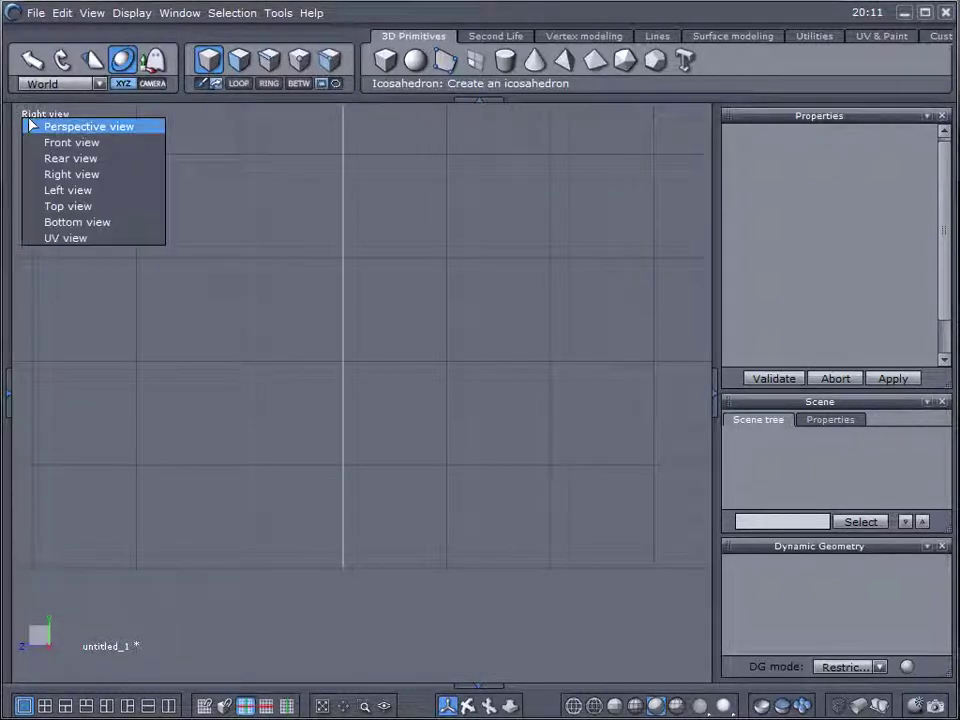
left_click(34, 124)
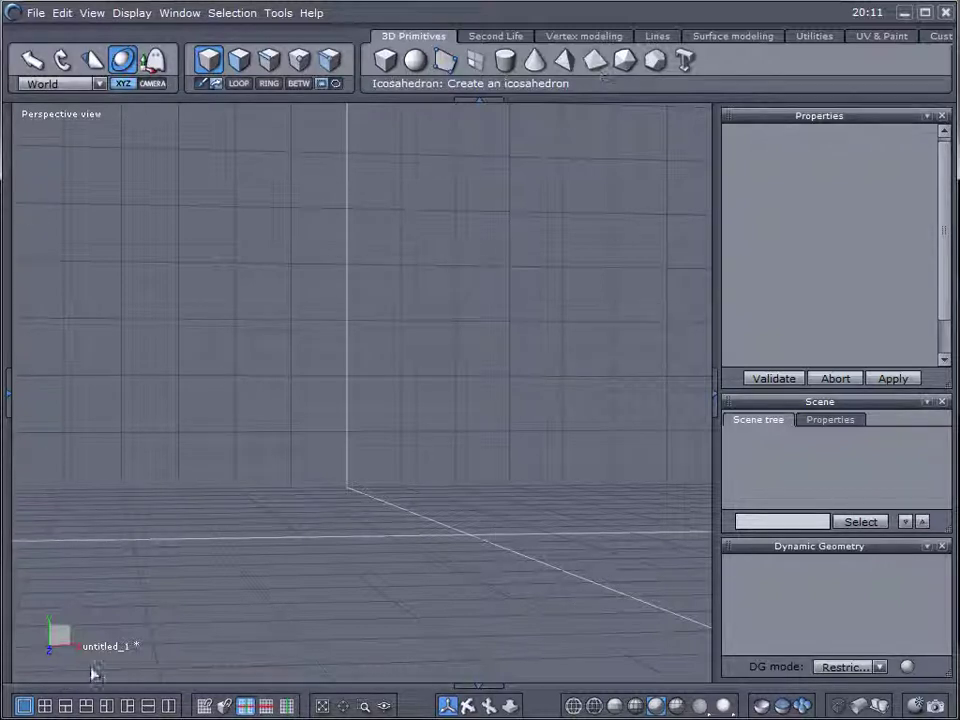
- Alternate between the four-view and single-view layouts, showing the Front view alone and finishing with the Perspective view alone
left_click(45, 707)
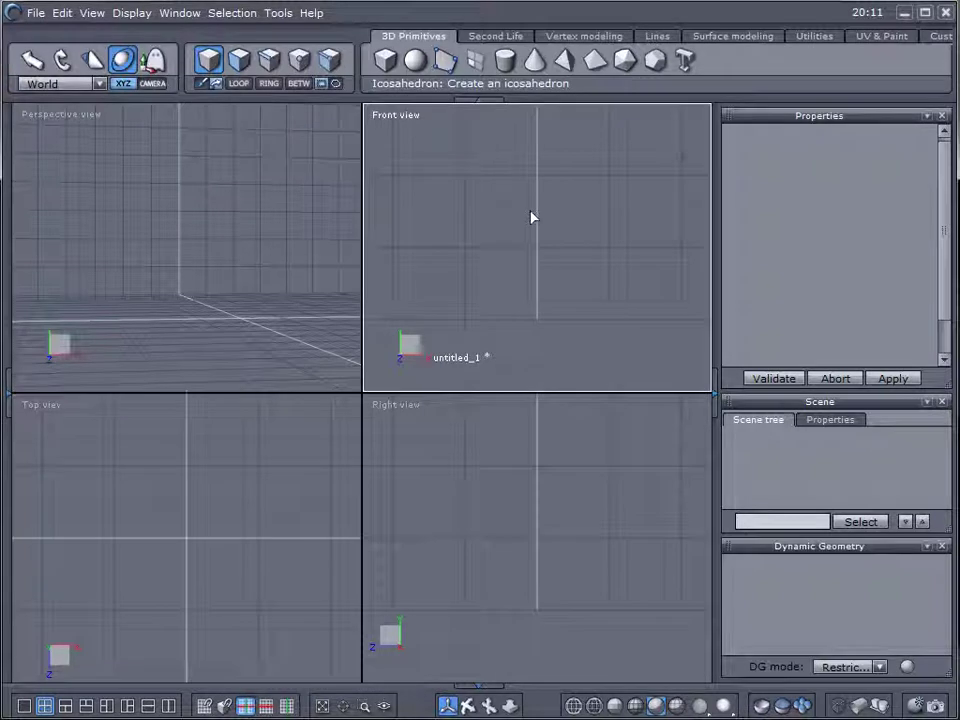
left_click(23, 705)
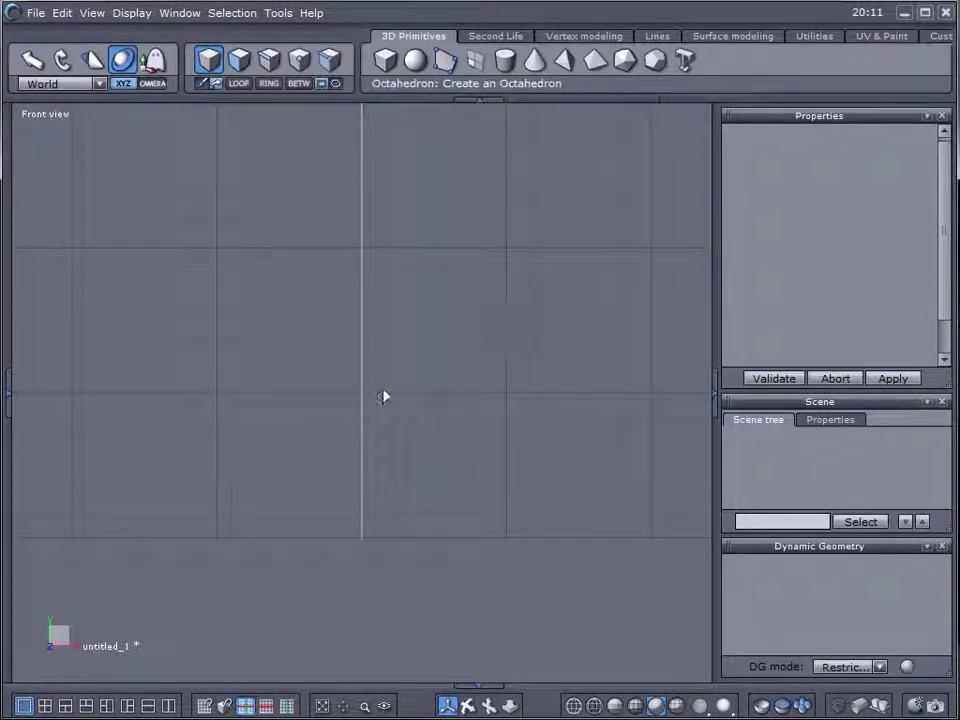
left_click(44, 705)
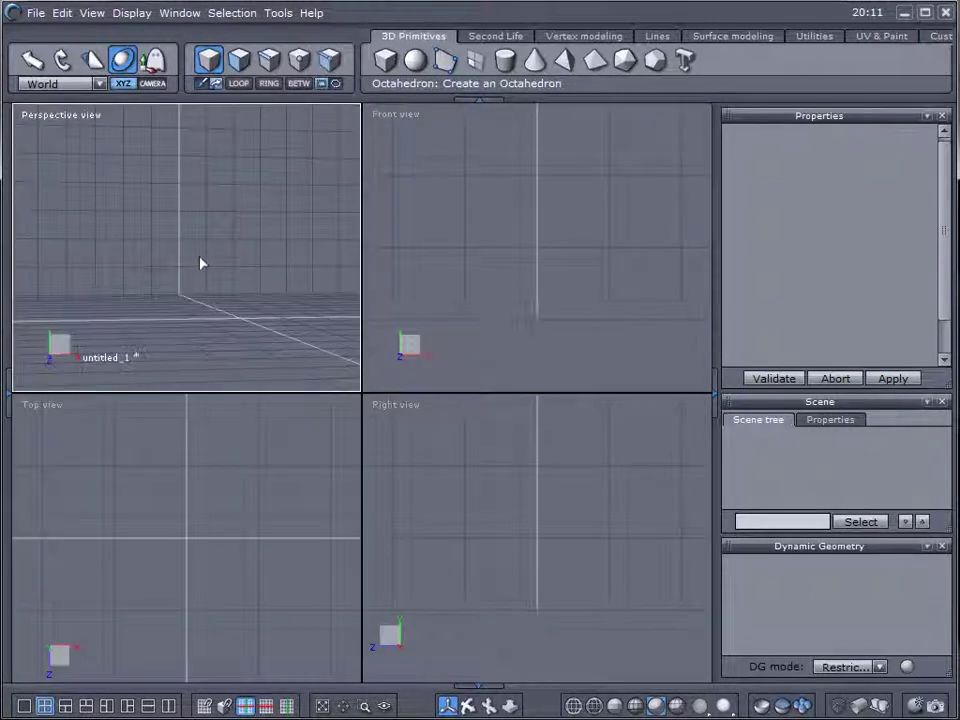
left_click(24, 706)
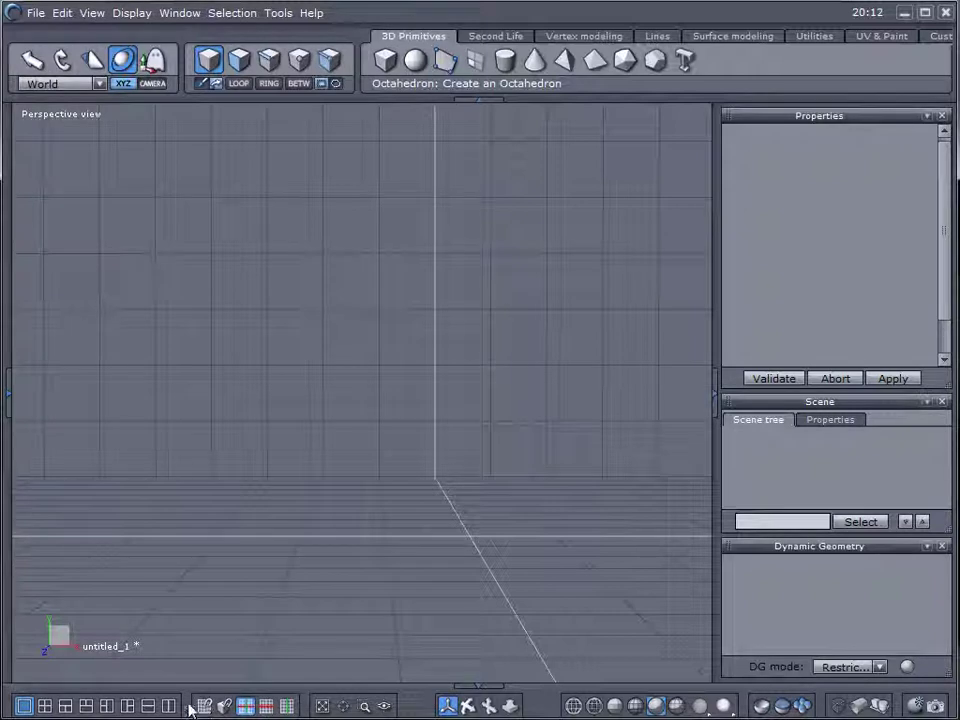
- Switch the single viewport to Right view
left_click(58, 117)
left_click(100, 173)
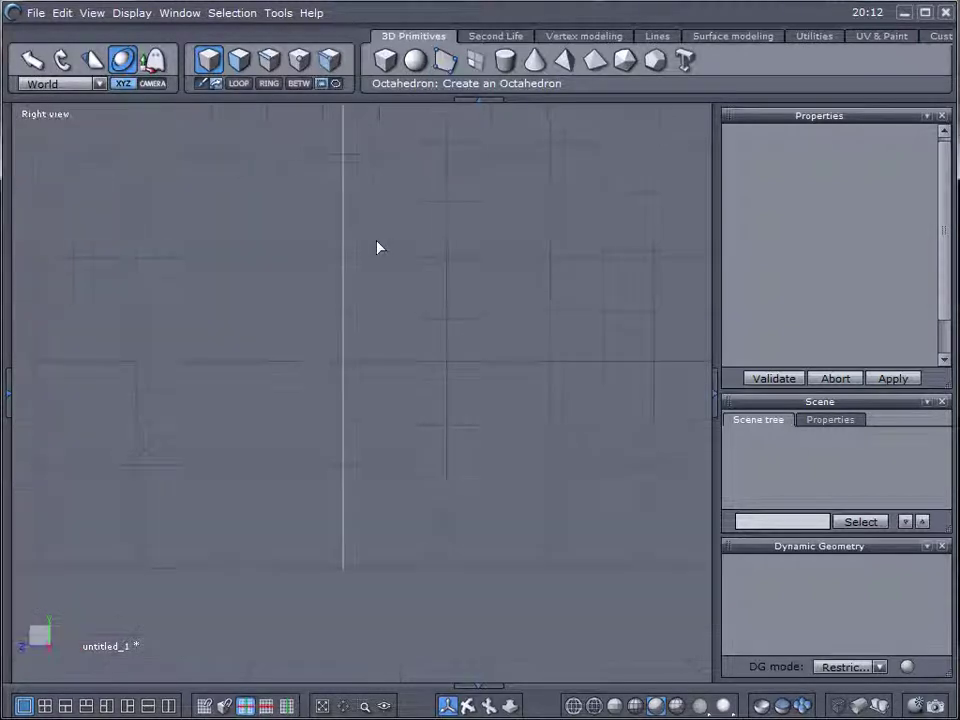
- Create a cube about 10.3 units in size freehand in the Right view, then delete it
scroll(401, 356, "down", 1)
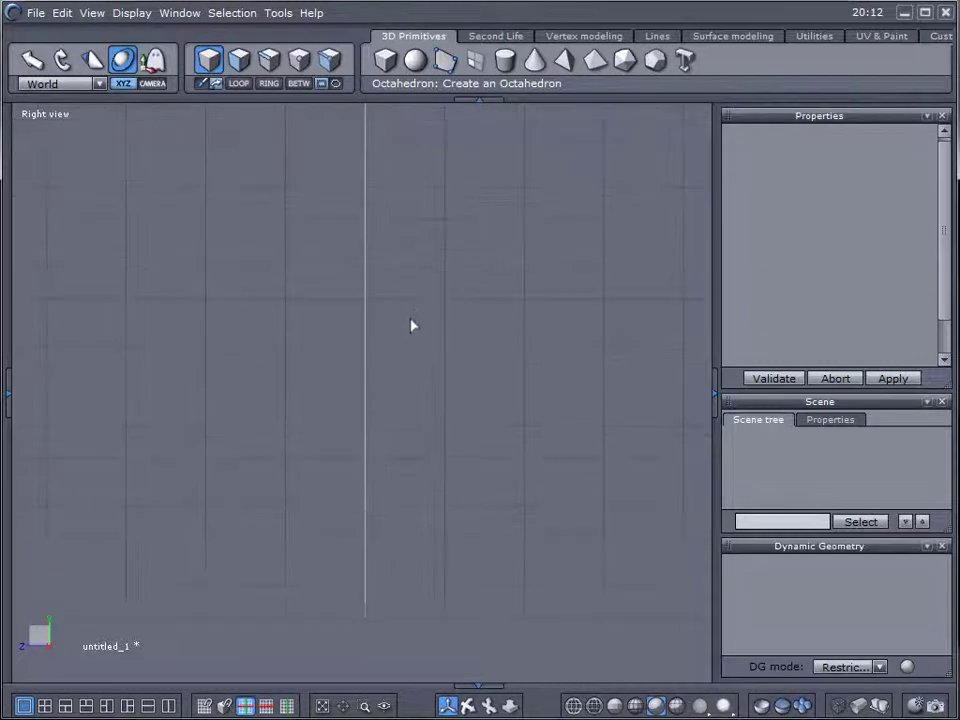
middle_click_drag(418, 255, 476, 352)
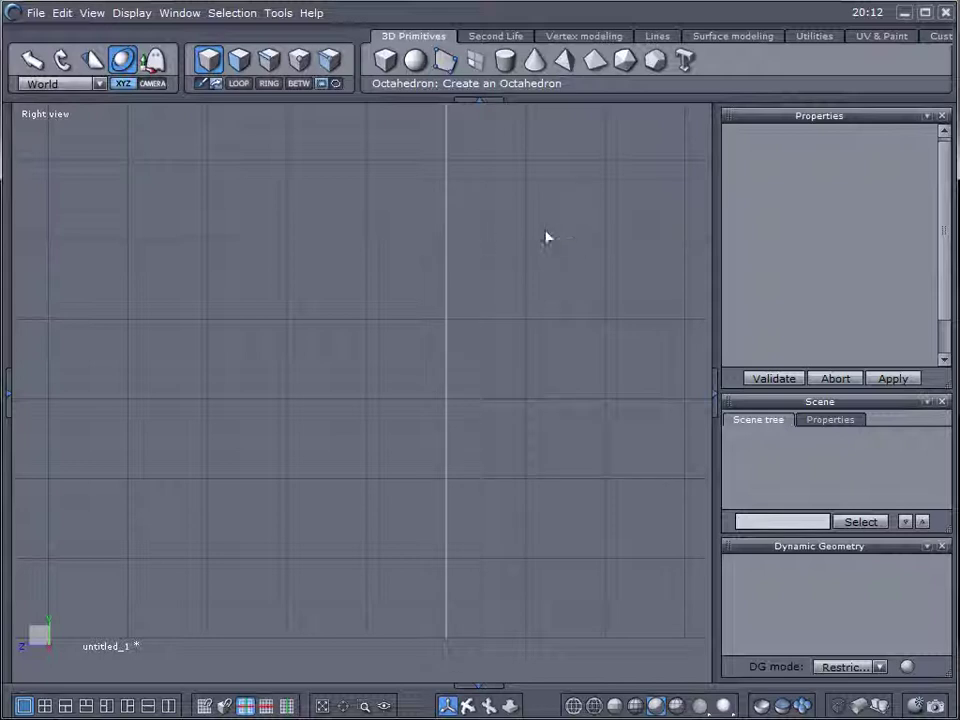
middle_click_drag(551, 229, 480, 274)
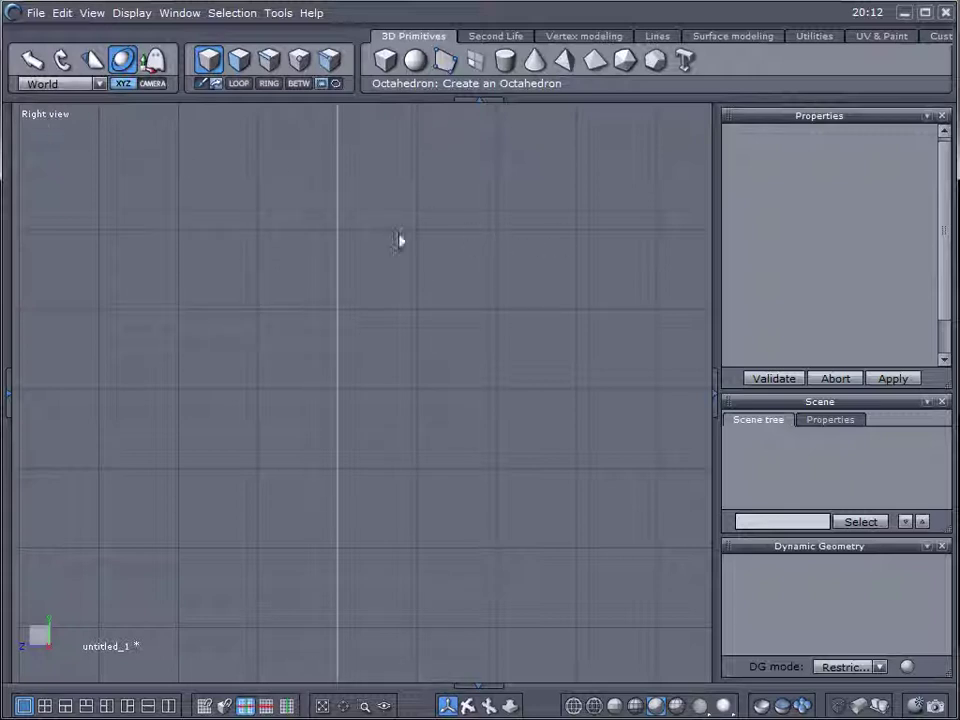
middle_click_drag(317, 261, 443, 307)
scroll(391, 268, "down", 3)
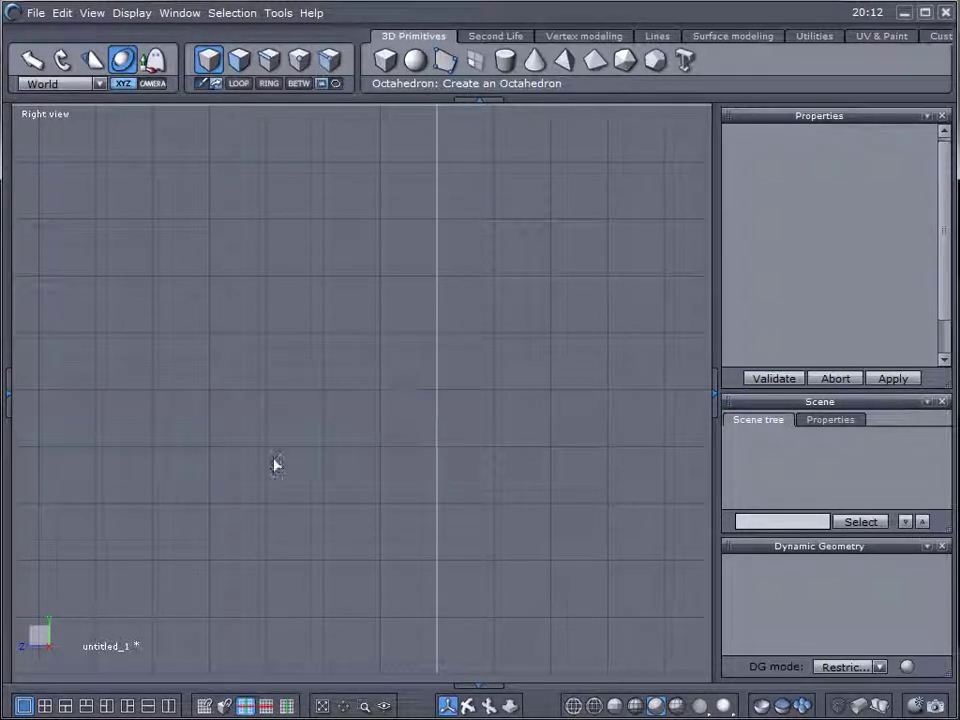
left_click(386, 58)
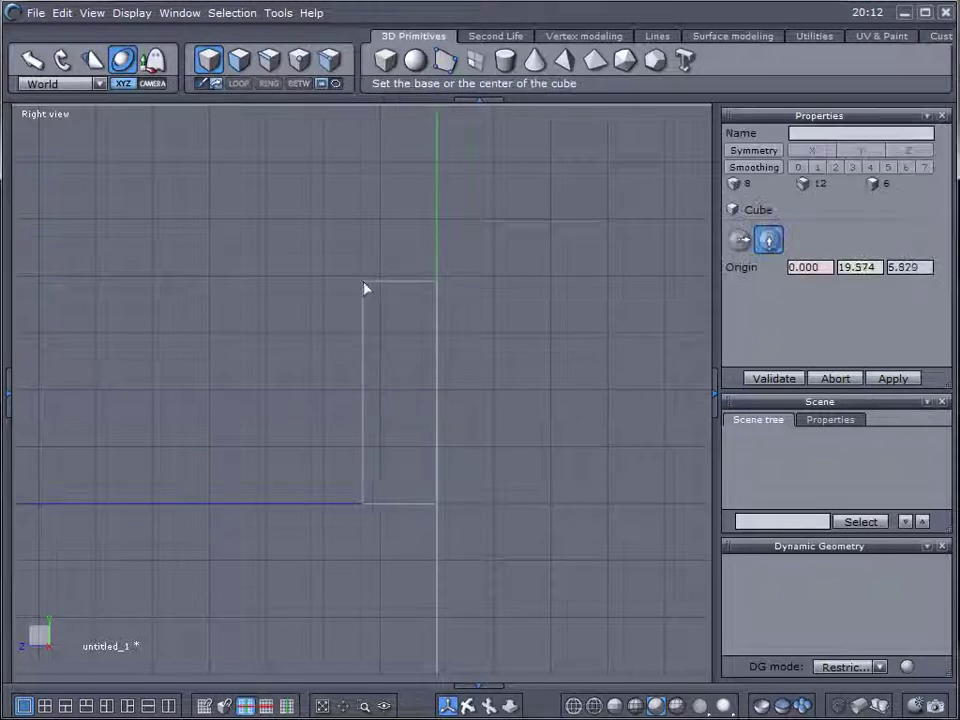
left_click(363, 282)
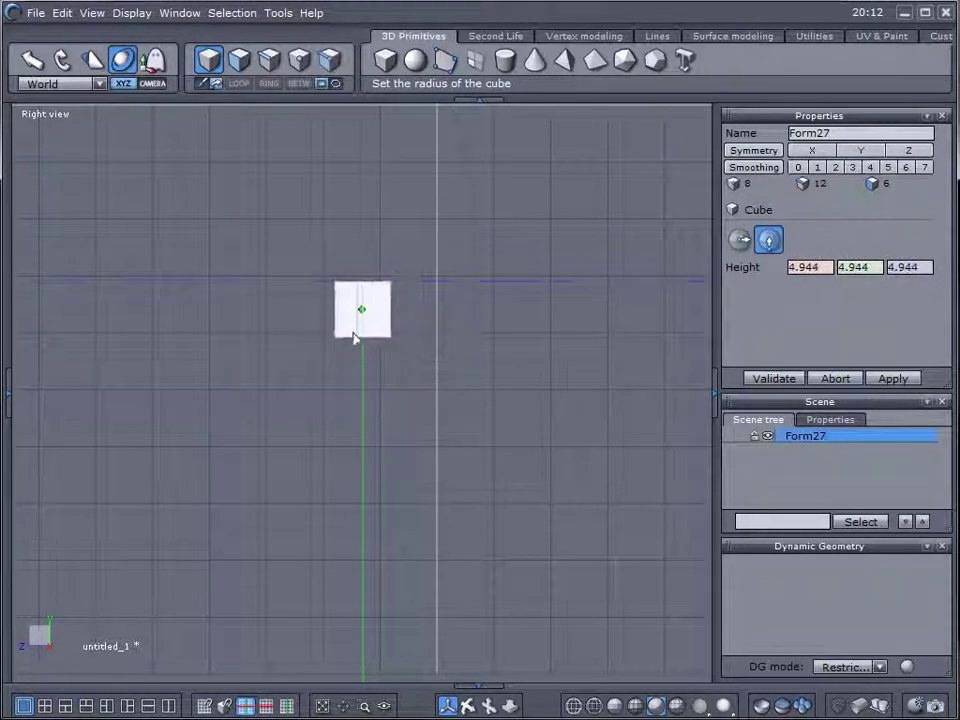
left_click(480, 403)
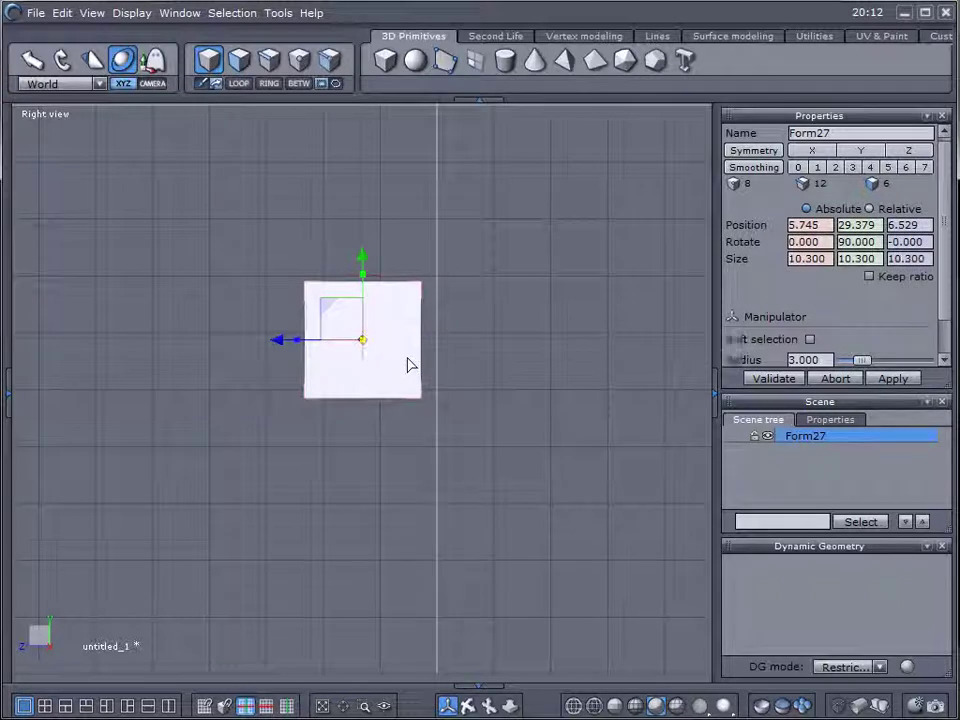
key("Delete")
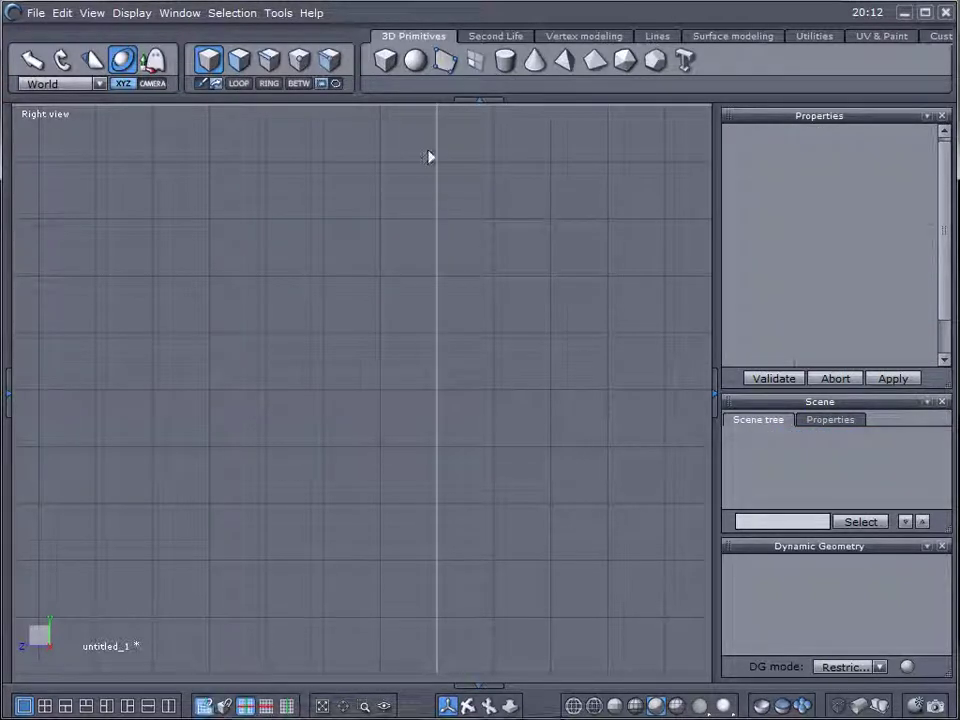
- Create a 21-unit cube in the Right view with grid snapping active, then delete it
left_click(386, 60)
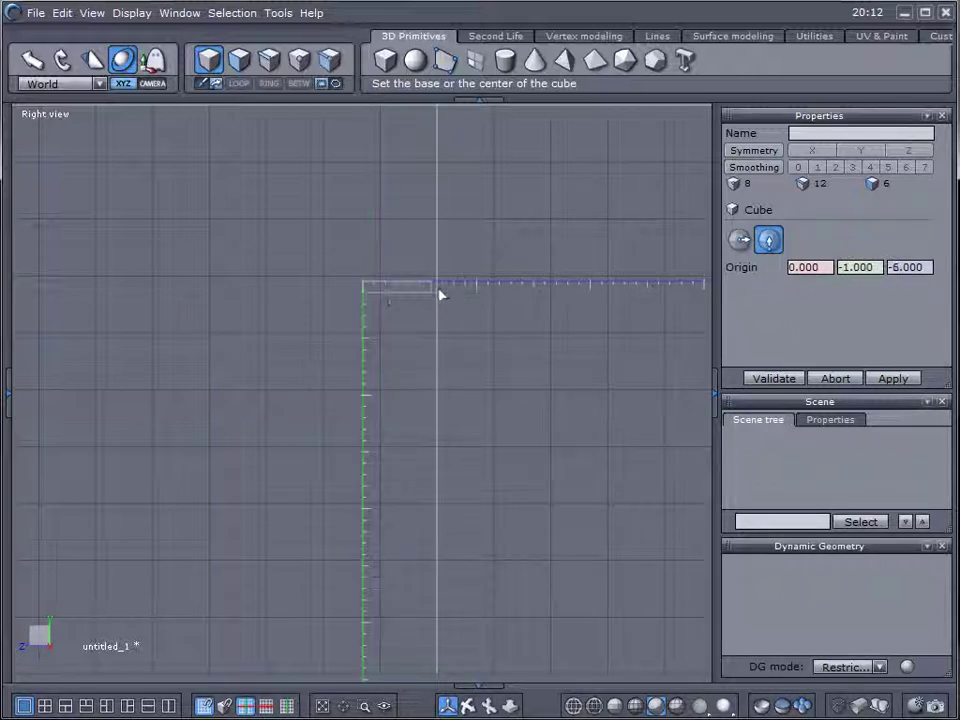
left_click(368, 291)
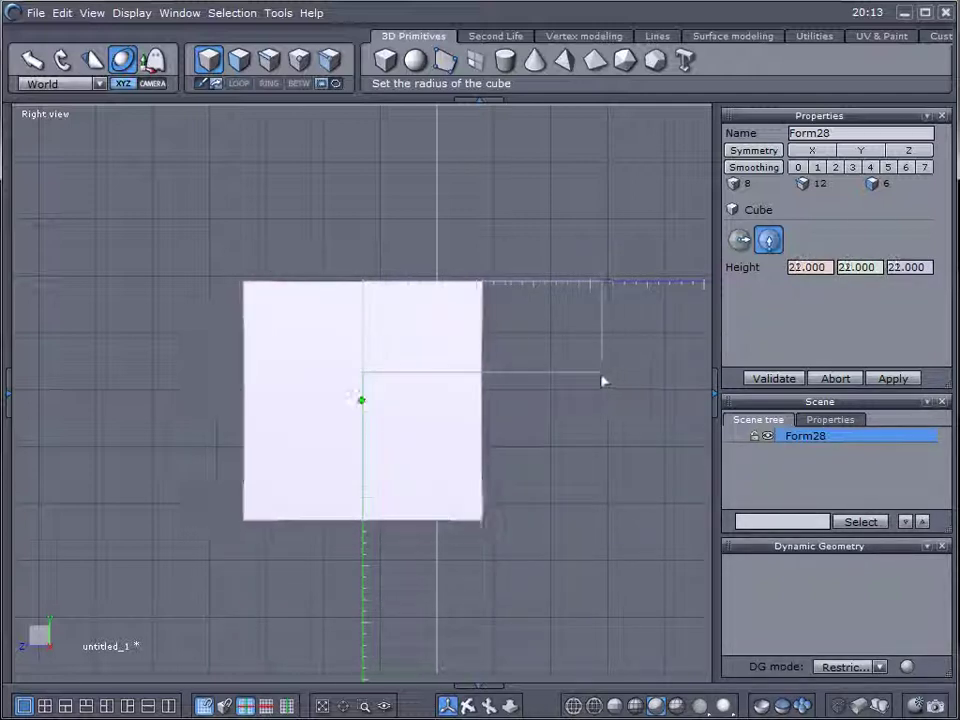
left_click(671, 407)
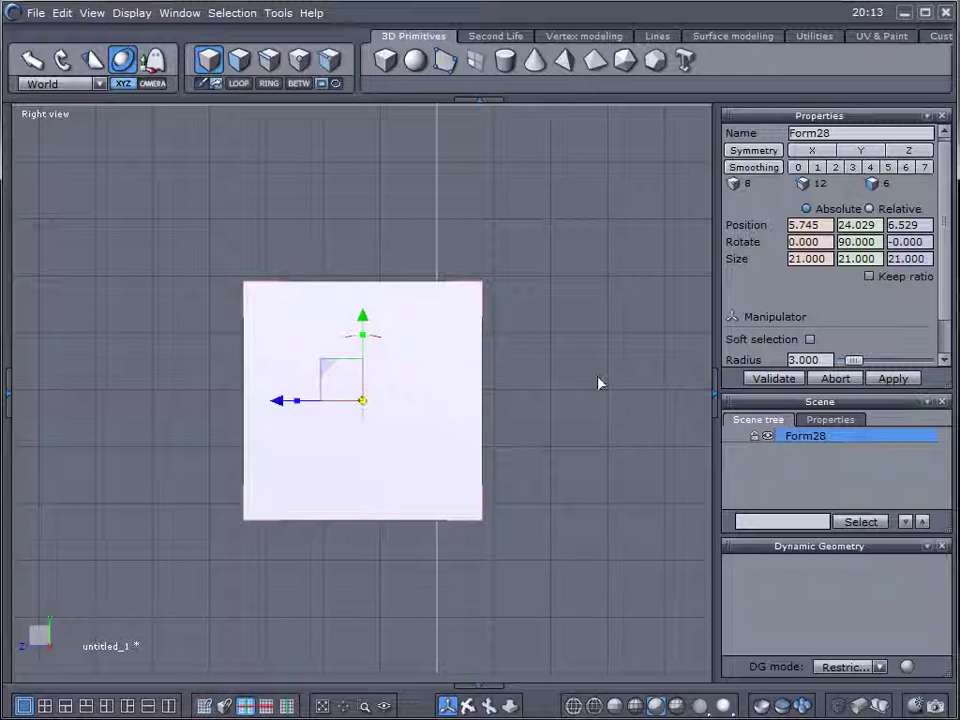
key("Delete")
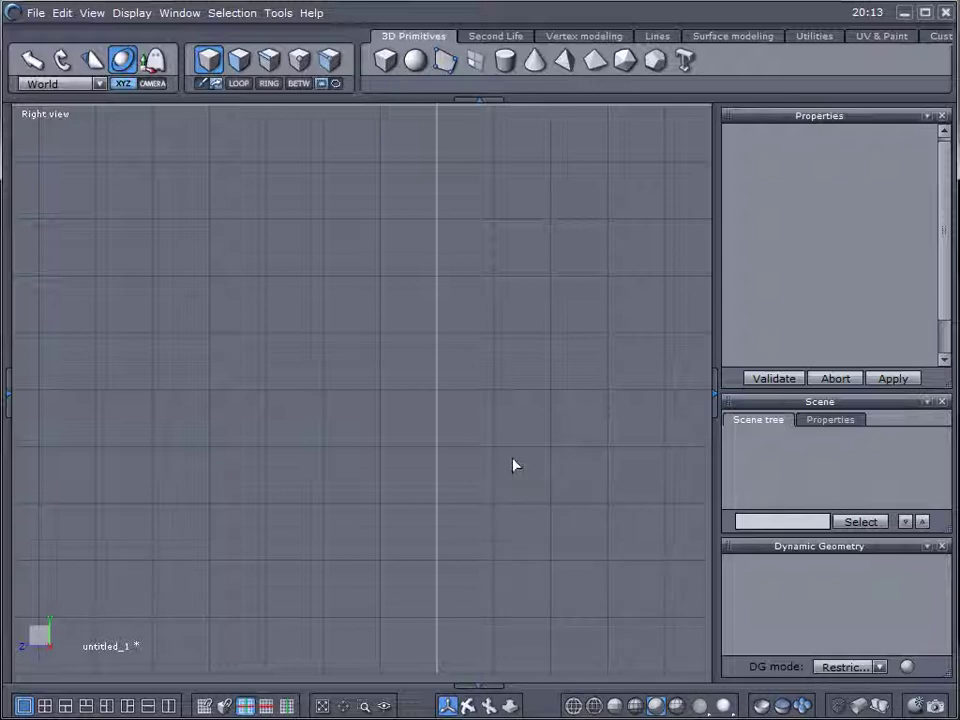
- Switch the viewport to Perspective view and angle it to show the side, rear and floor grids
middle_click_drag(403, 120, 440, 432)
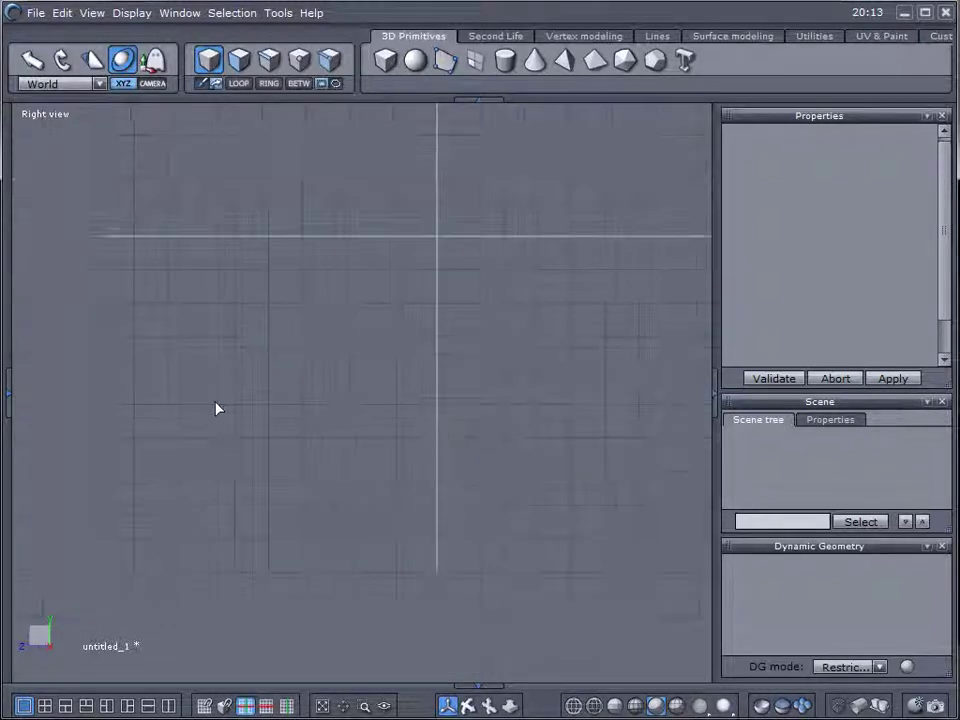
left_click(47, 116)
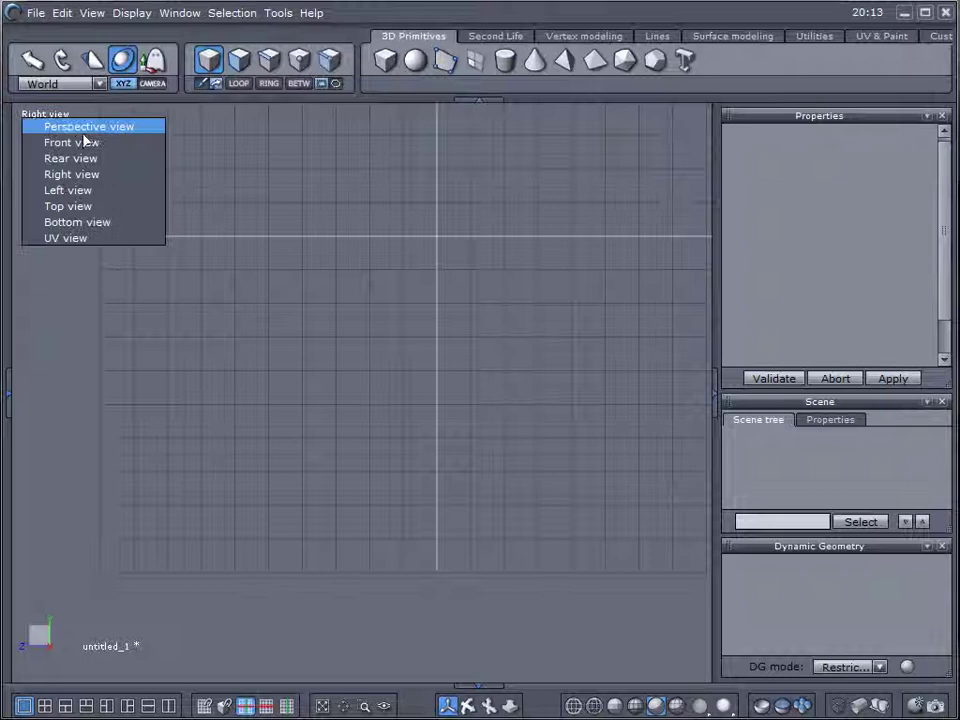
left_click(82, 127)
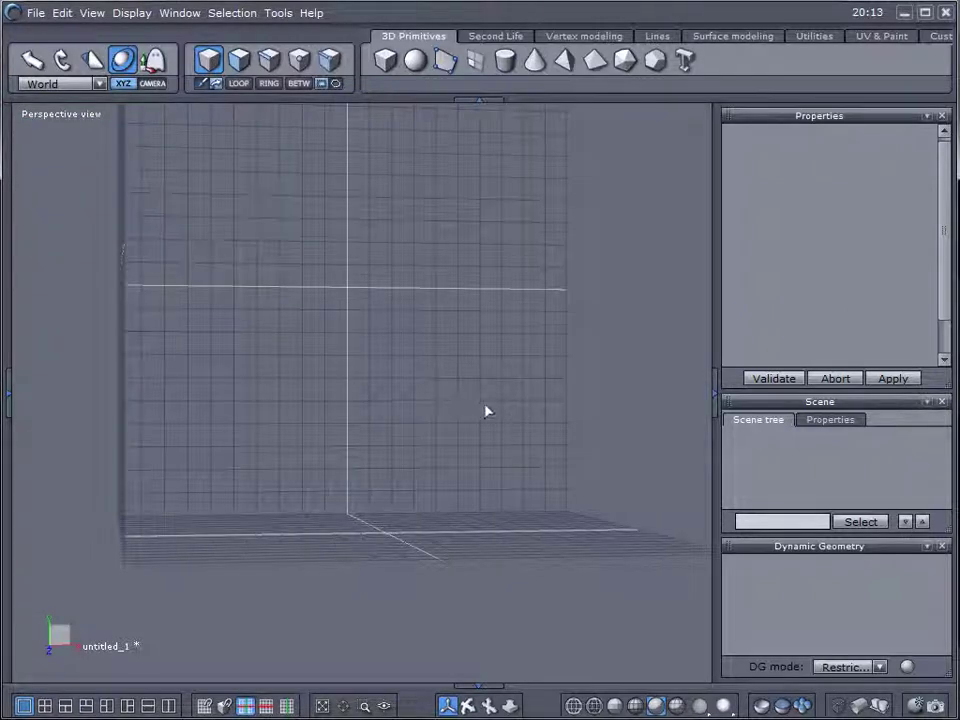
middle_click_drag(484, 409, 390, 456)
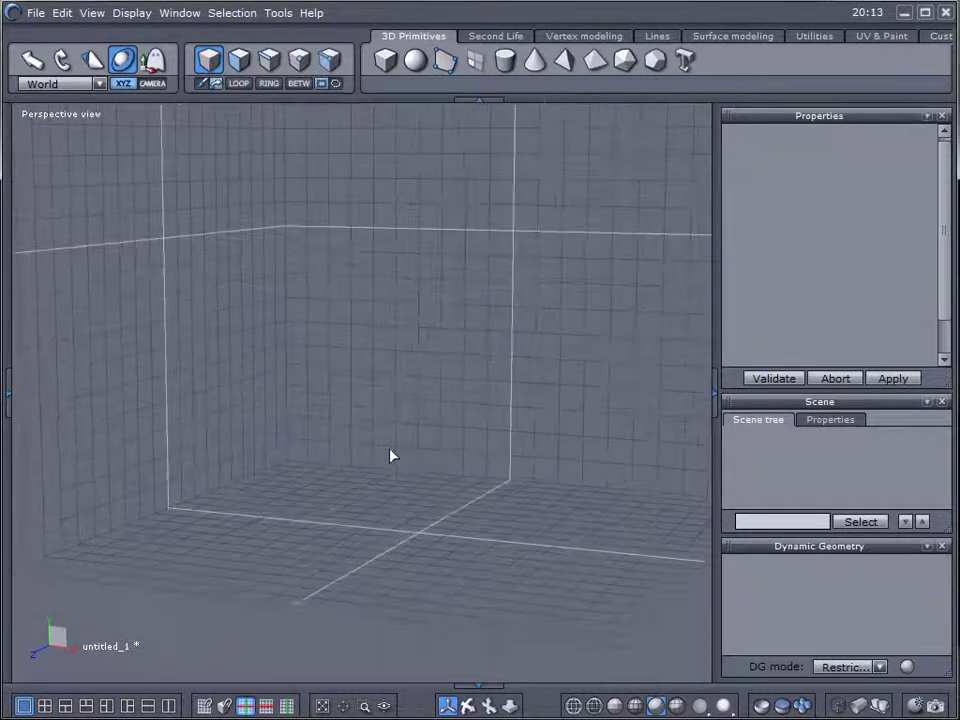
- Create three small cubes, about 9.4 units at the upper left, 9.5 at the upper right and 9.3 at the lower left
left_click(385, 60)
left_click(304, 174)
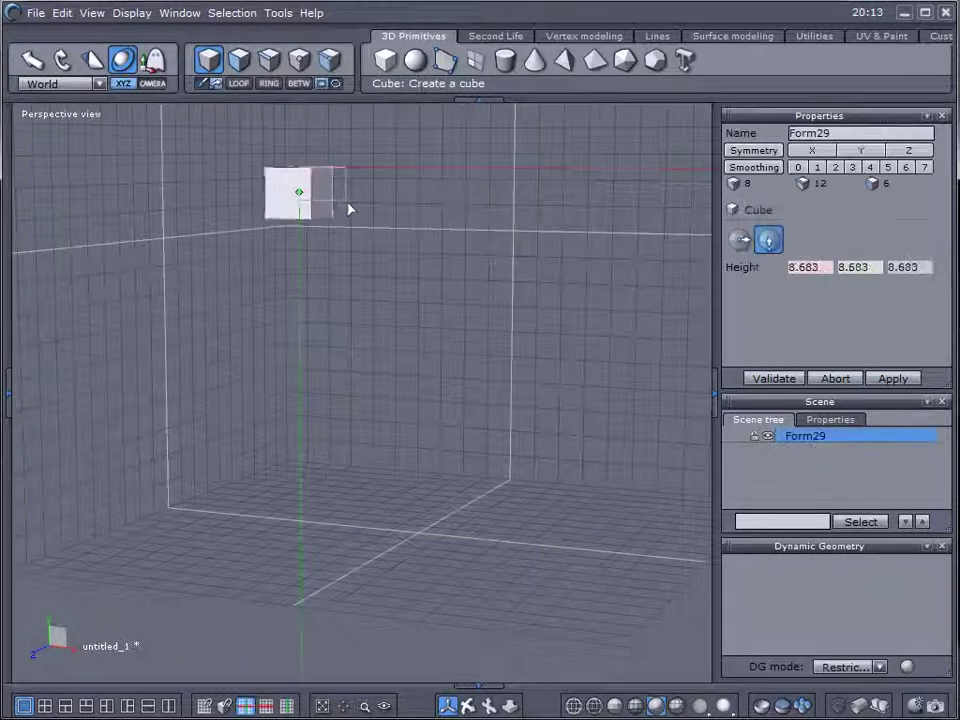
left_click(400, 210)
left_click(493, 212)
left_click(557, 272)
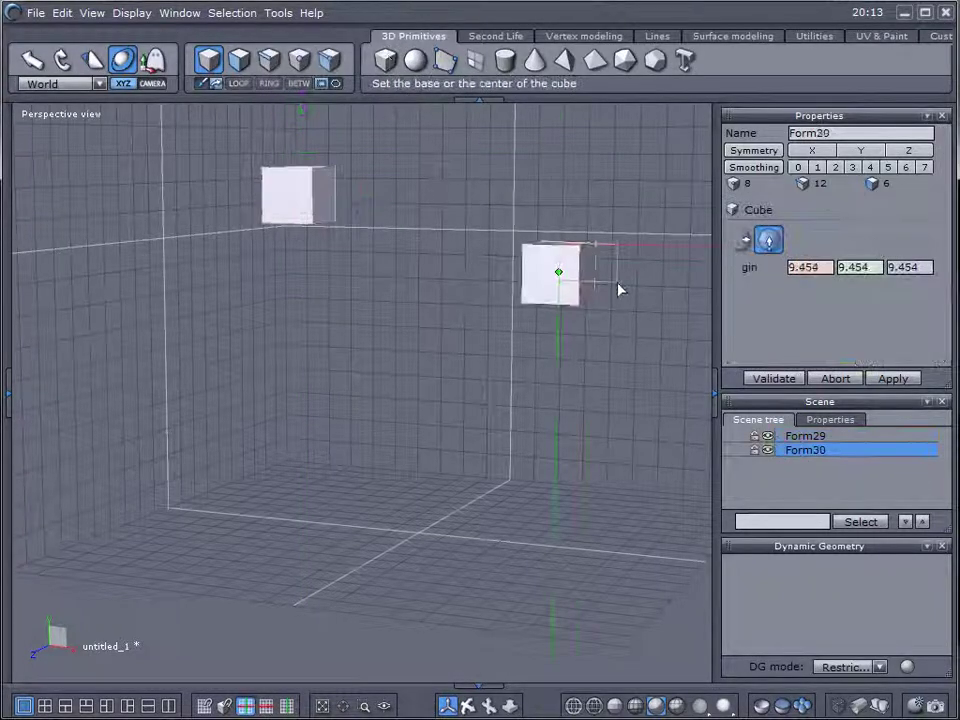
left_click(553, 313)
left_click(394, 60)
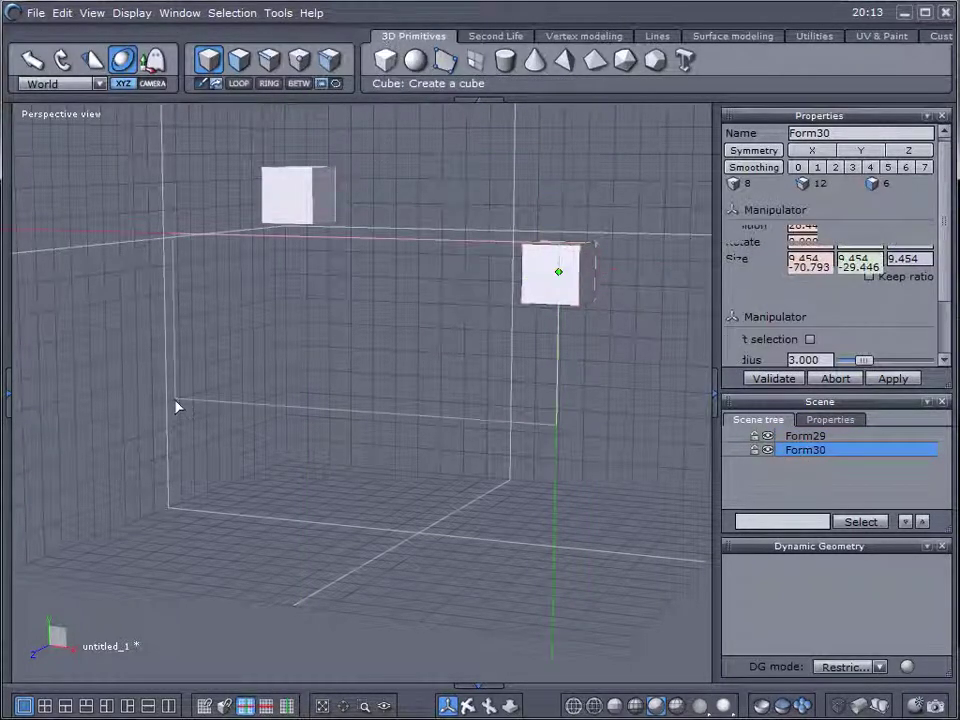
left_click(174, 420)
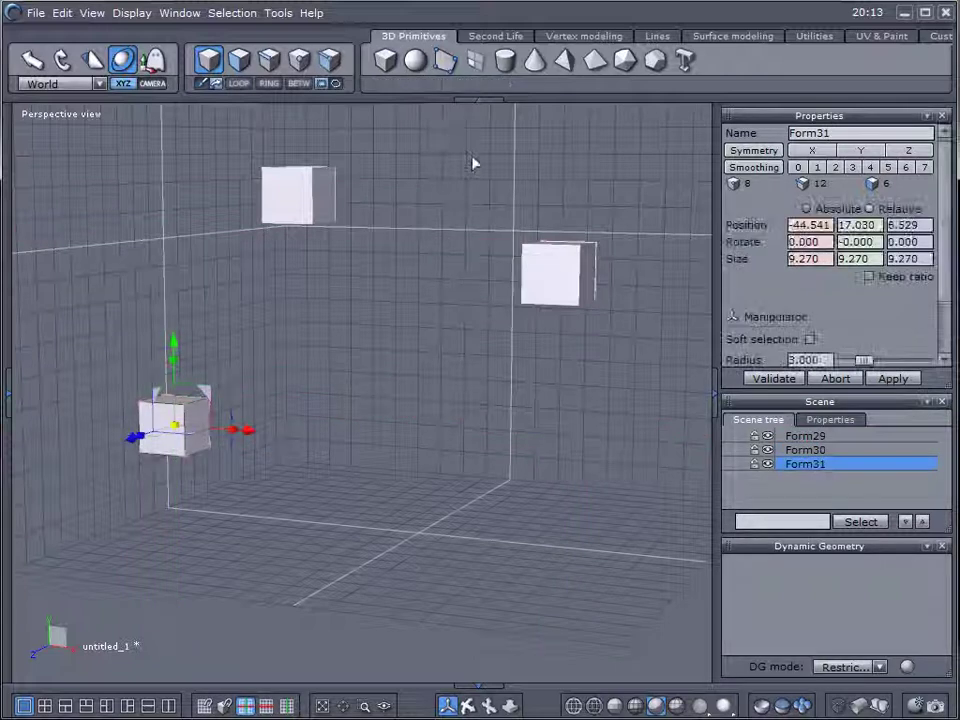
- Add two larger cubes, about 15.8 units at the upper middle and about 16.7 units near the floor
left_click(385, 60)
left_click(441, 235)
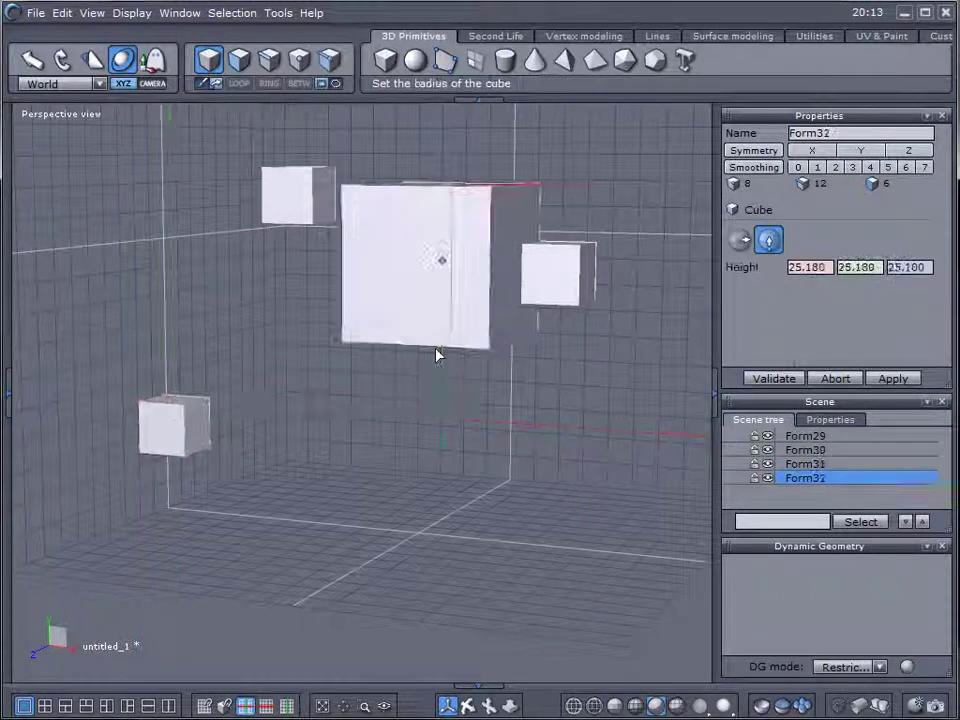
left_click(437, 304)
left_click(385, 60)
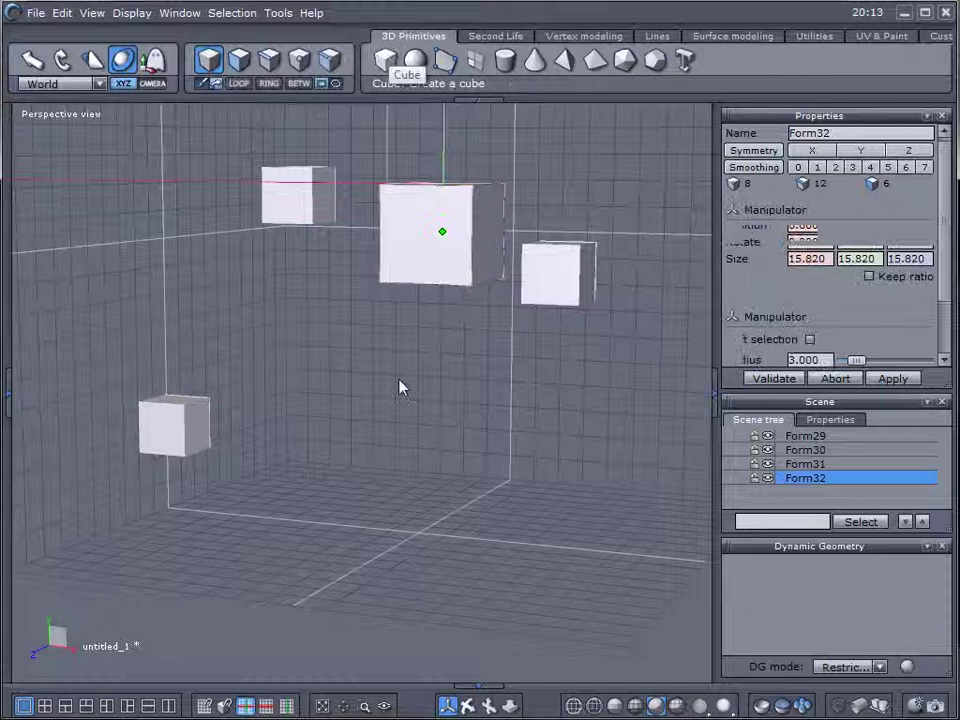
left_click(367, 486)
left_click(462, 491)
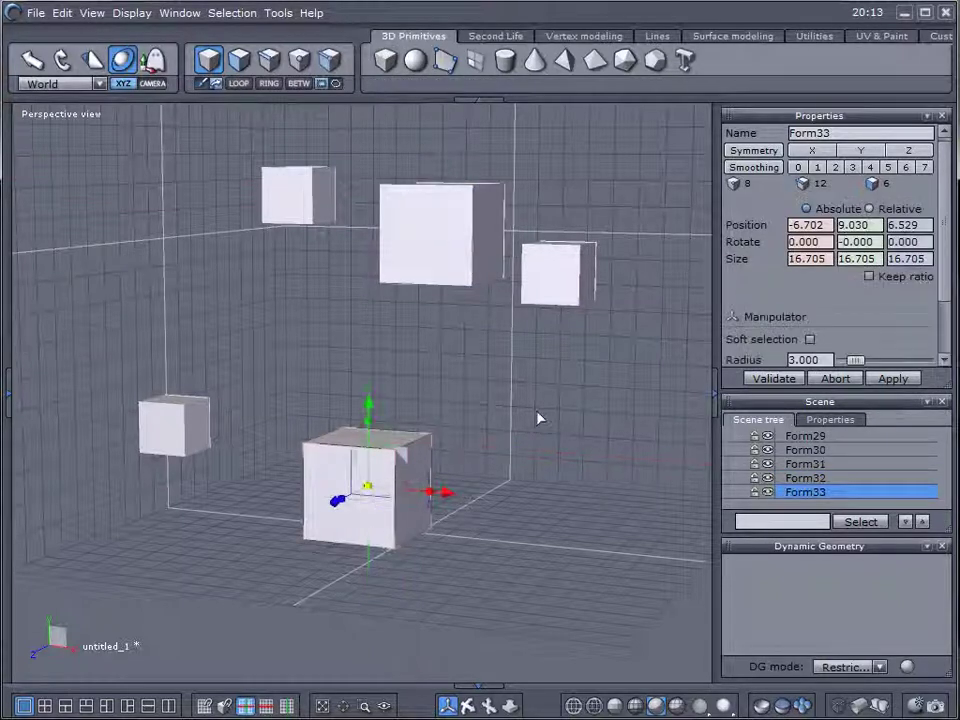
- Zoom in close on the scene around the floor cube, then fit all five cubes back into view
scroll(540, 418, "up", 5)
scroll(537, 416, "up", 3)
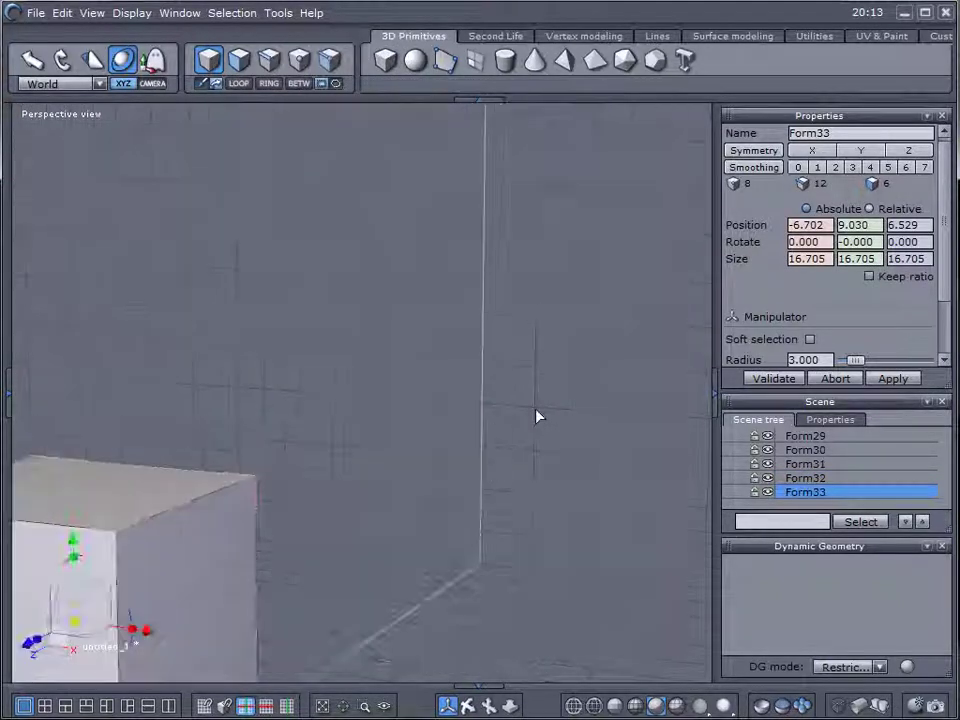
scroll(536, 416, "down", 2)
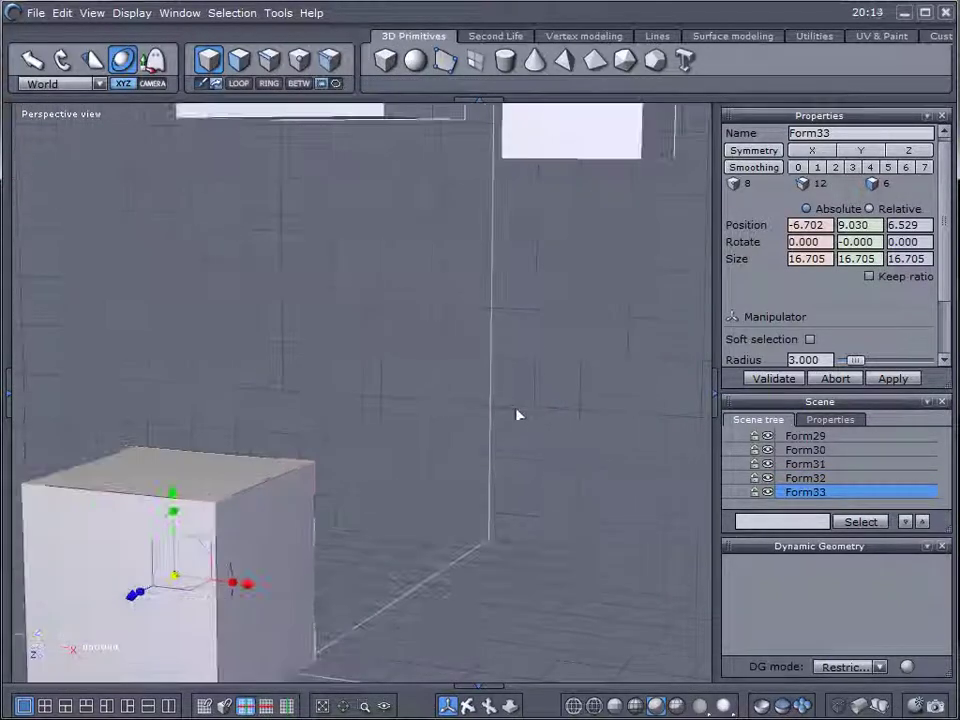
left_click(322, 706)
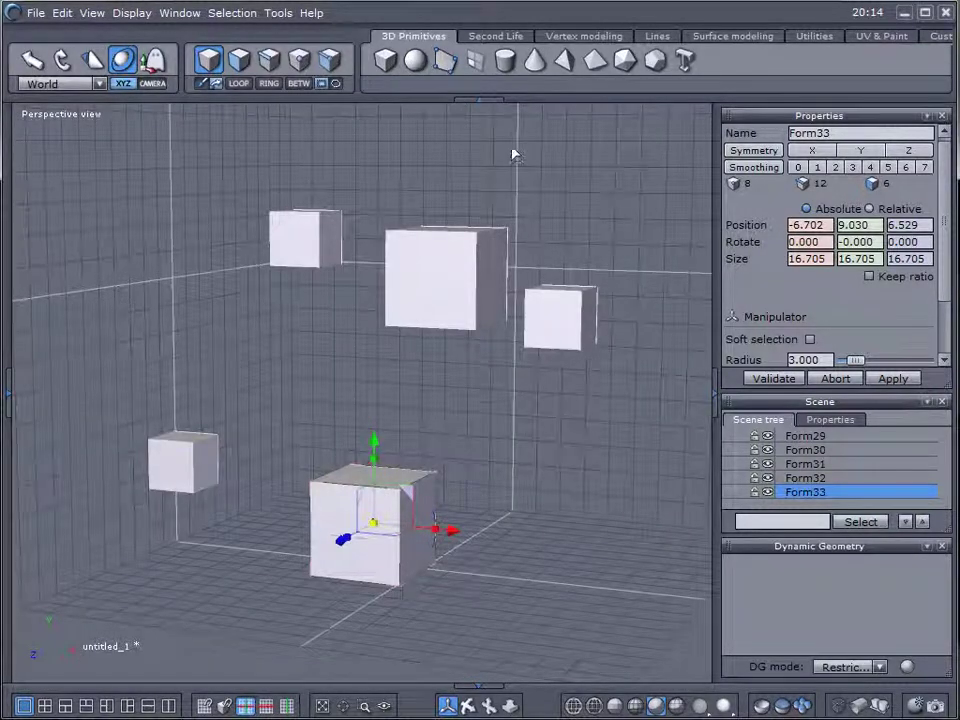
- Magnify the upper middle cube's corner with the view detail zoom, then fit the whole scene again
left_click(364, 707)
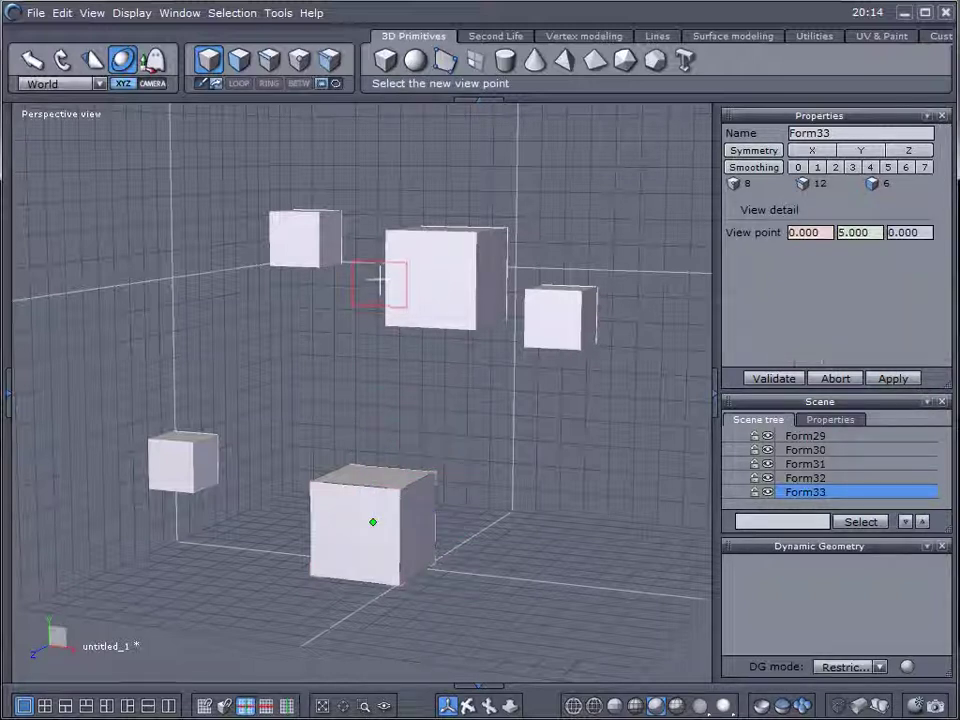
left_click(390, 240)
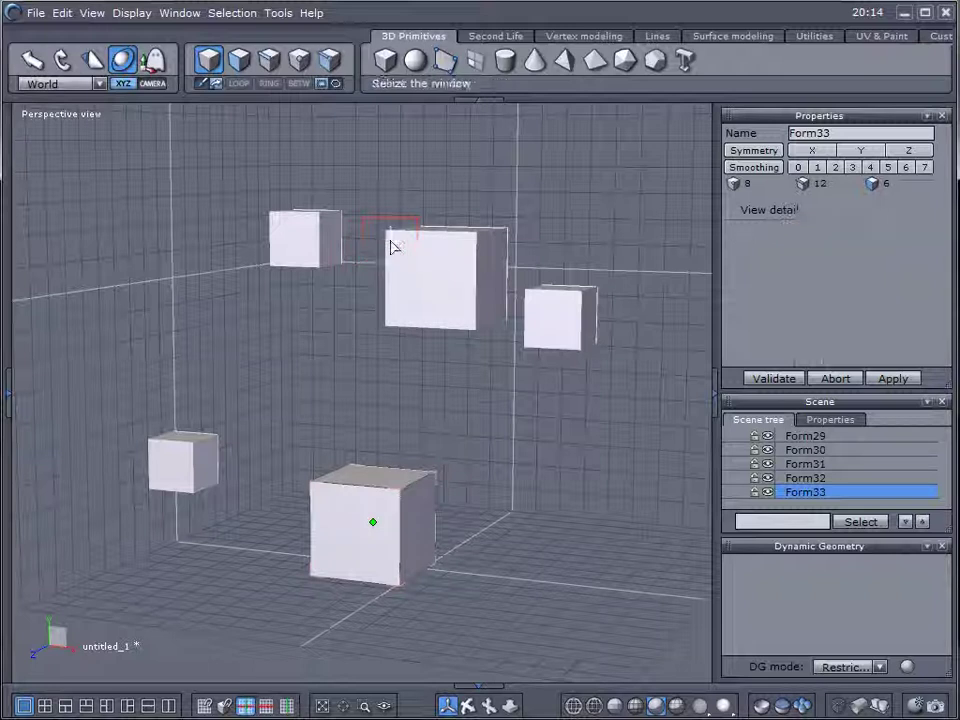
left_click(392, 229)
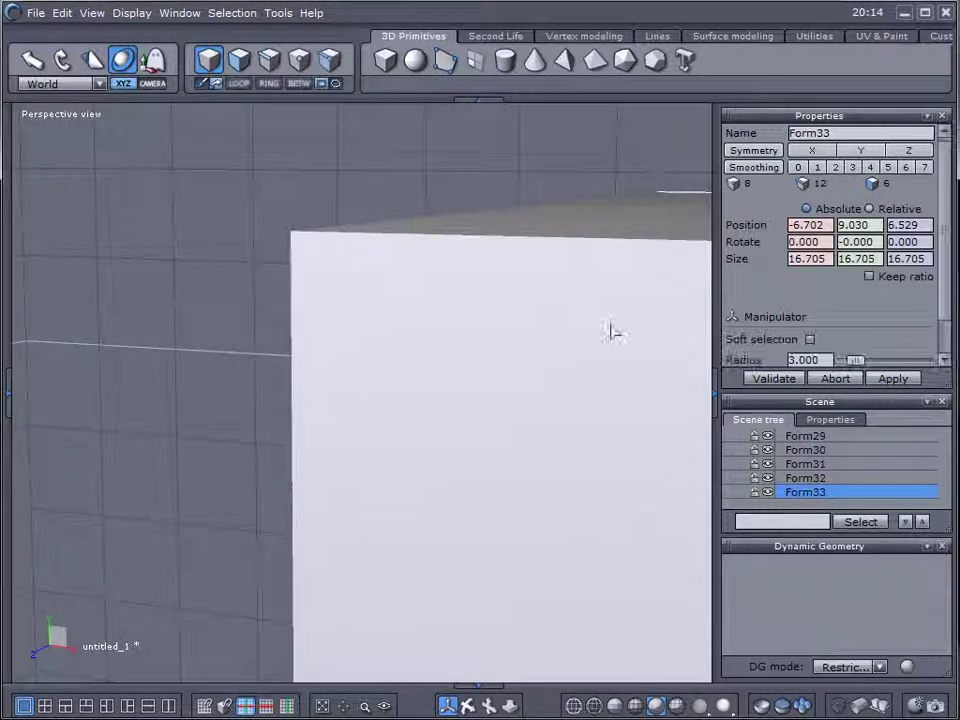
left_click(321, 705)
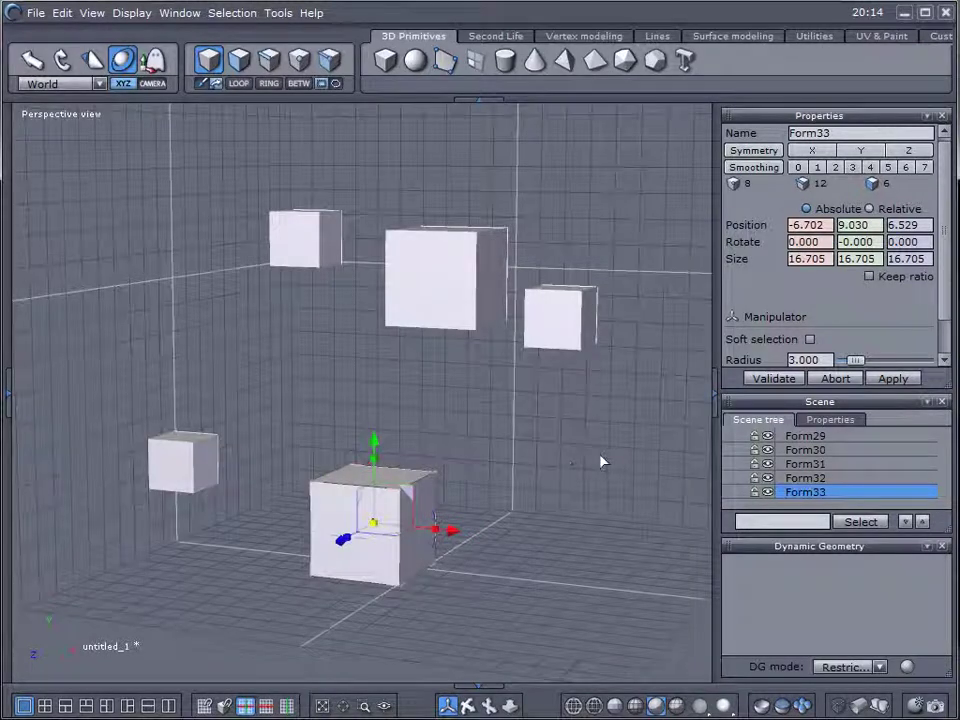
- Try to rename the upper-left cube Form29 as "toprigh", then select Form30 in the scene tree
left_click(555, 330)
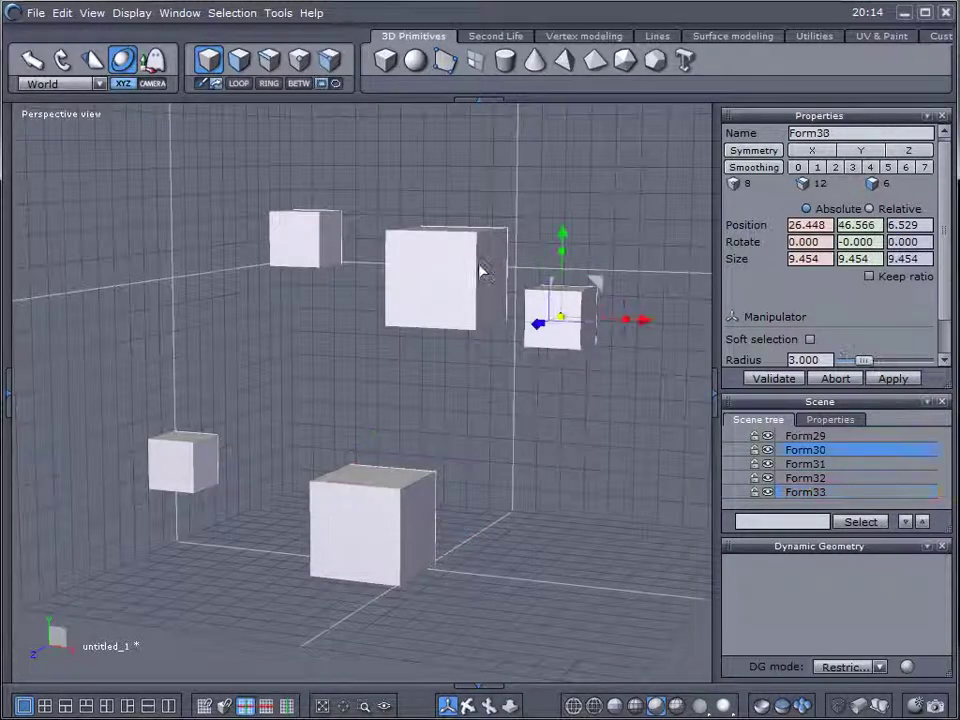
left_click(311, 261)
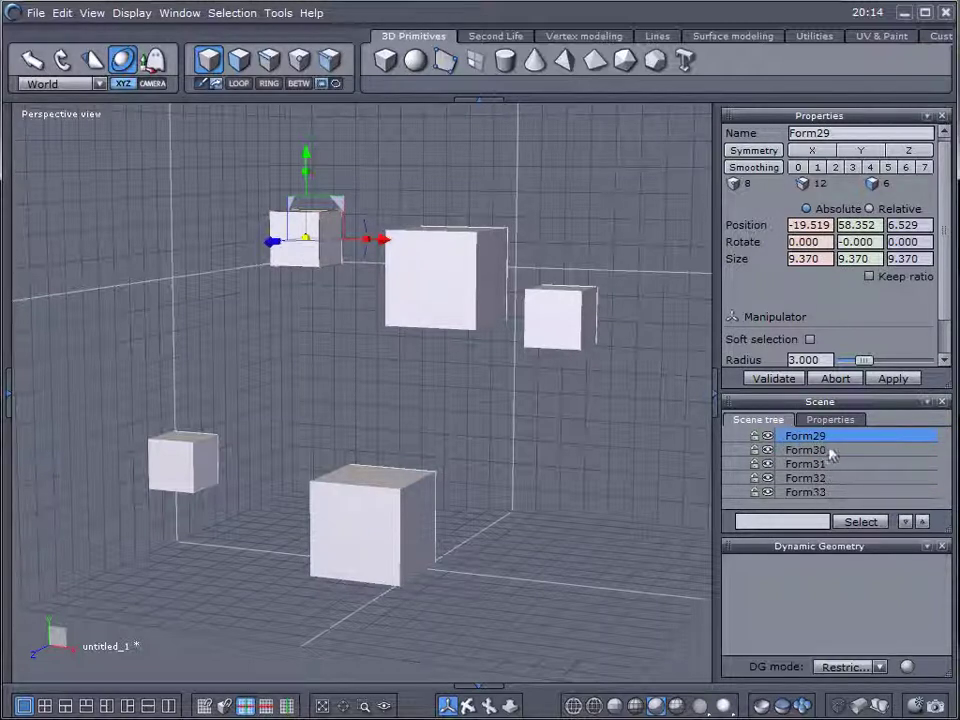
double_click(825, 132)
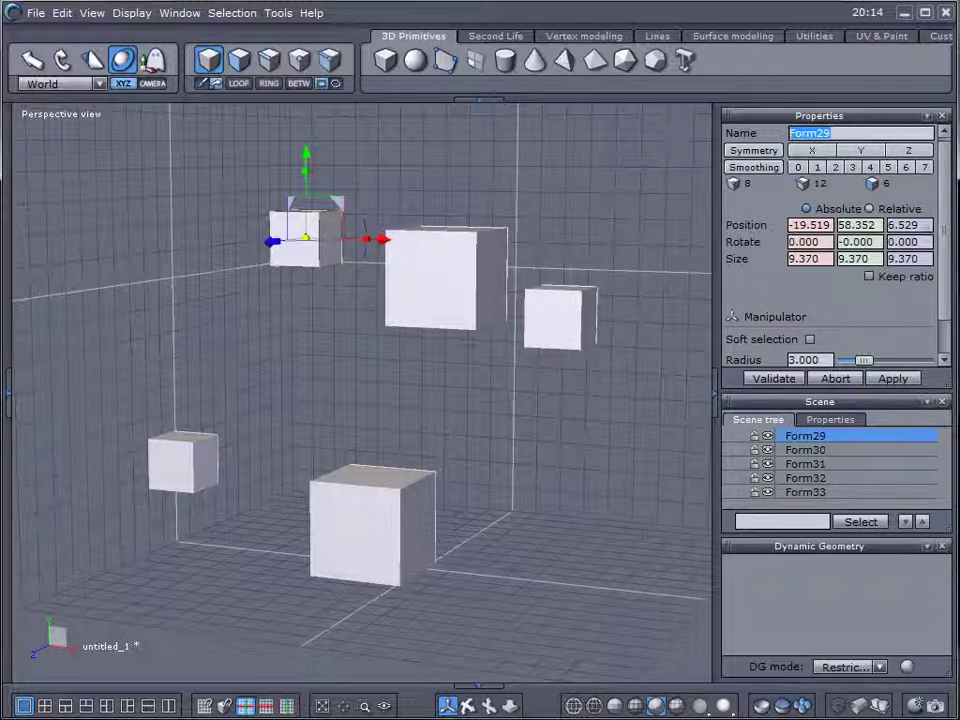
type("toprigh")
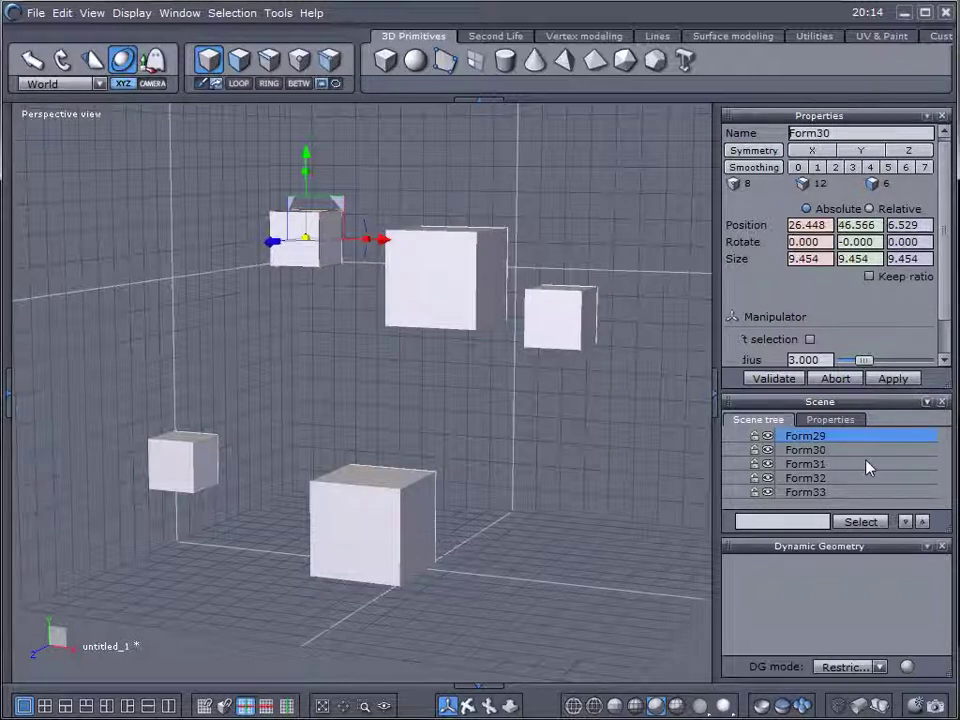
left_click(822, 450)
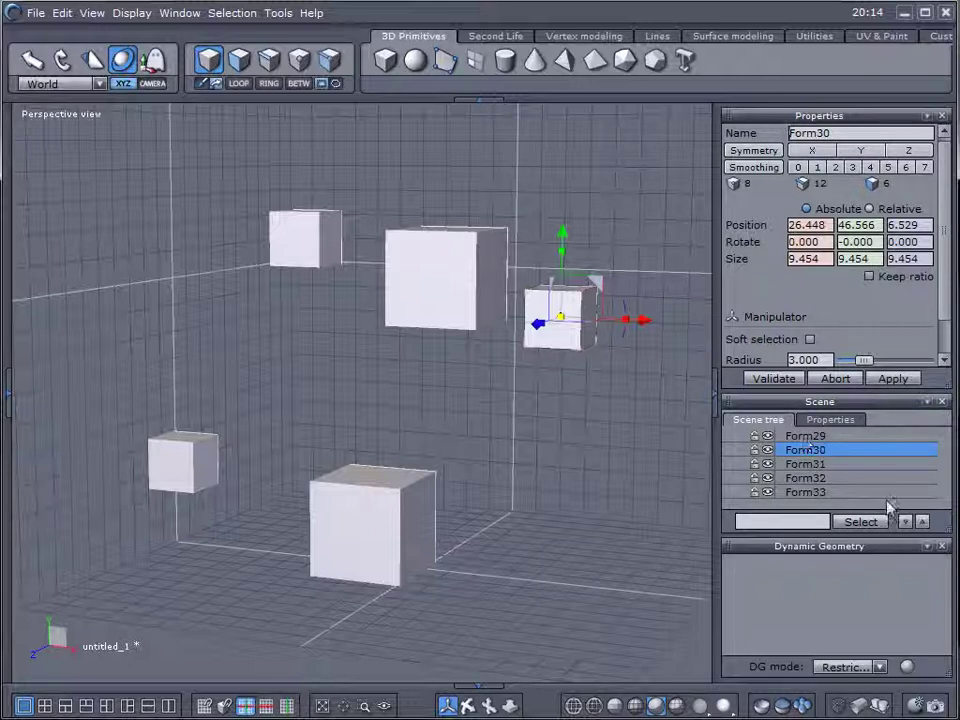
- Rename the upper-left cube Form29 as "give a name" and check it against the upper middle cube in the scene tree
left_click(295, 250)
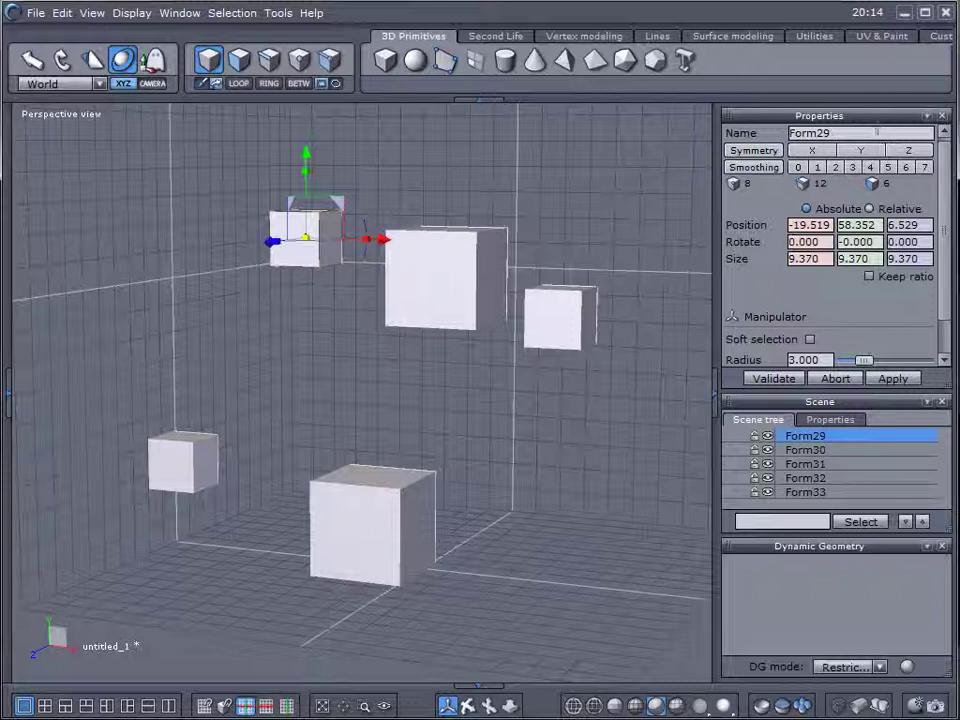
key("Tab")
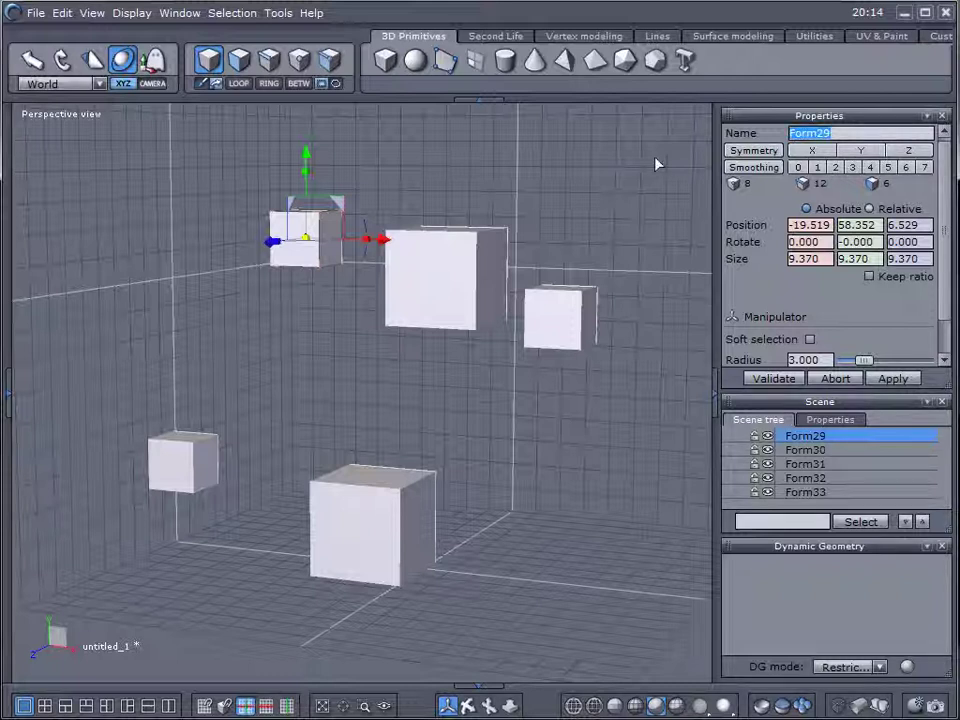
type("give")
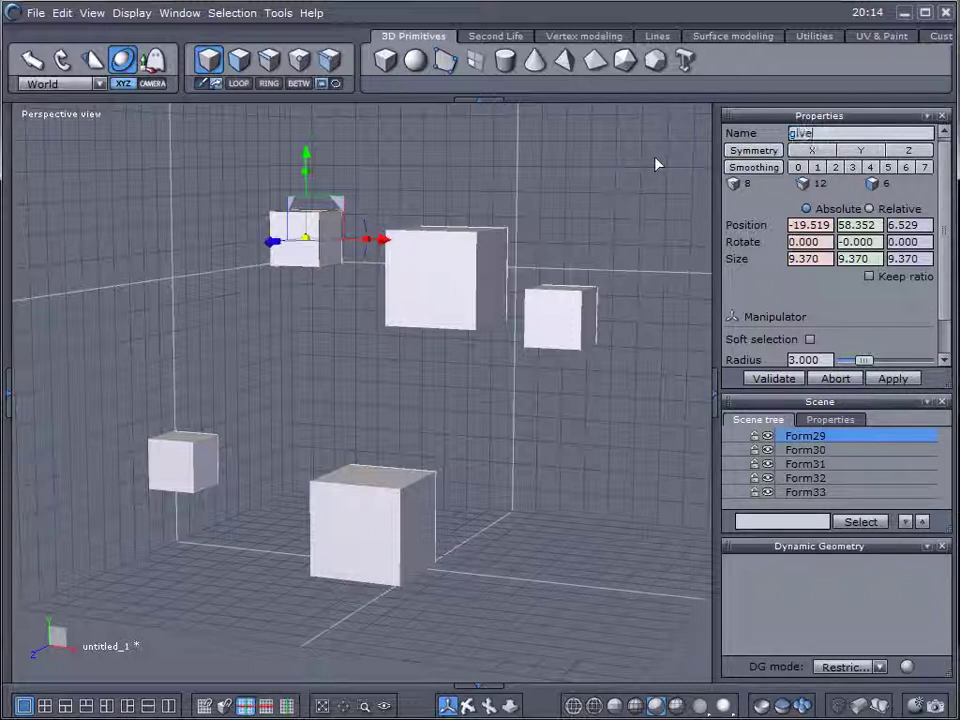
type(" a nam")
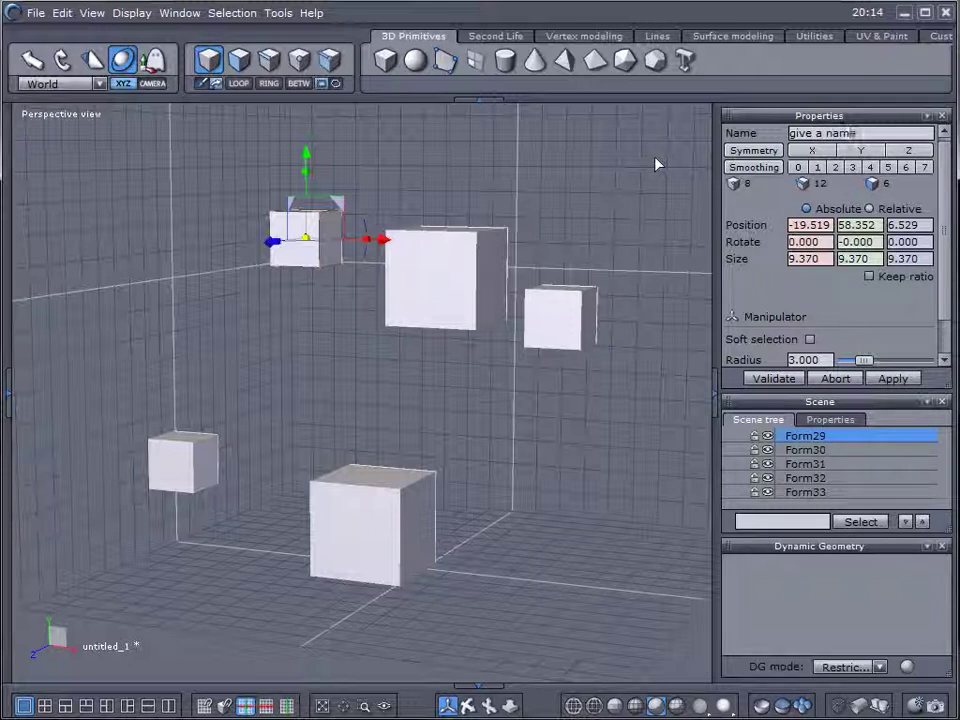
type("e")
left_click(392, 294)
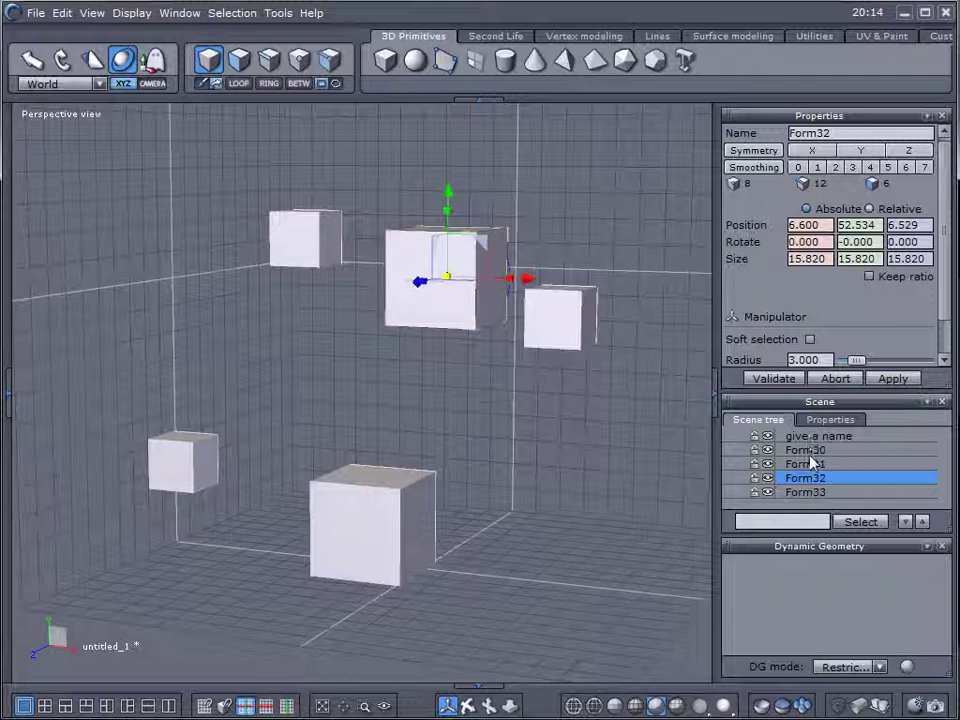
left_click(315, 235)
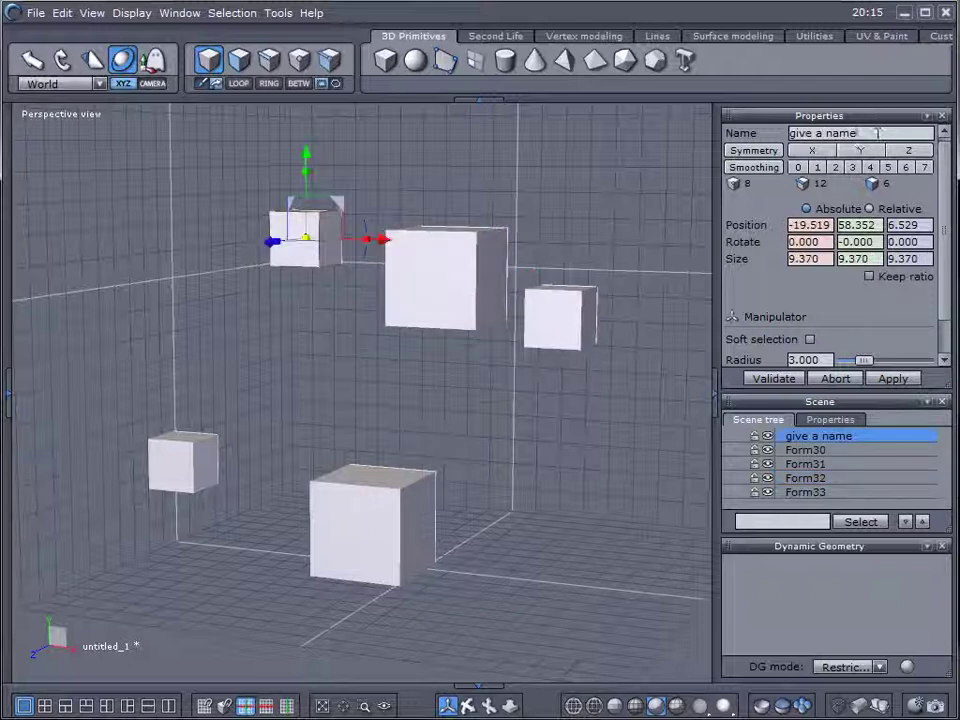
left_click(455, 307)
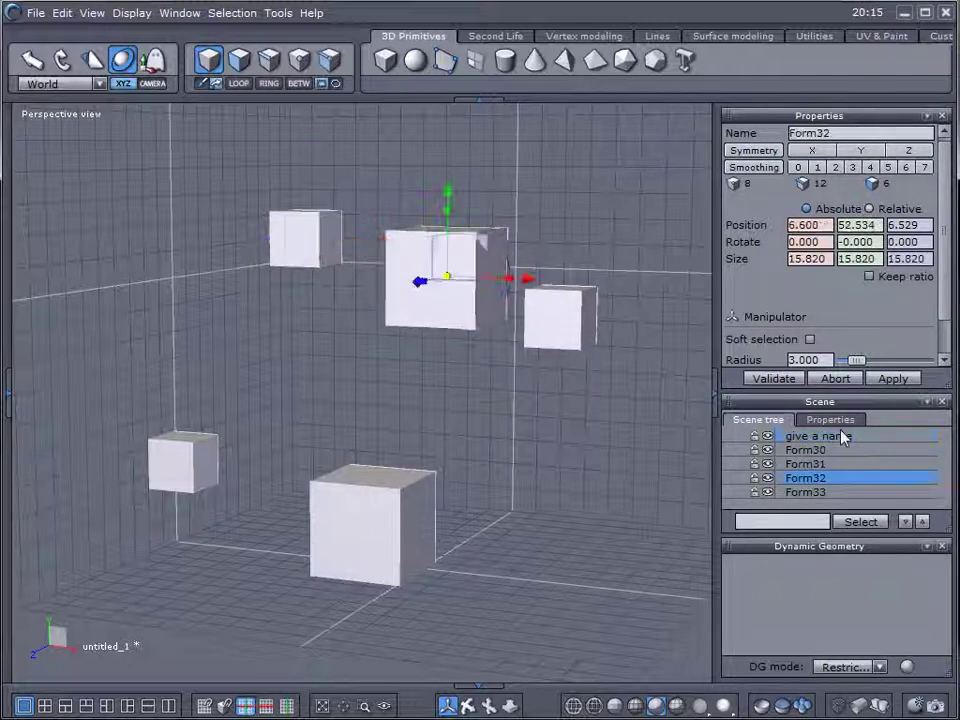
- Rename the upper-left cube as "cube"
left_click(297, 227)
left_click_drag(855, 133, 705, 141)
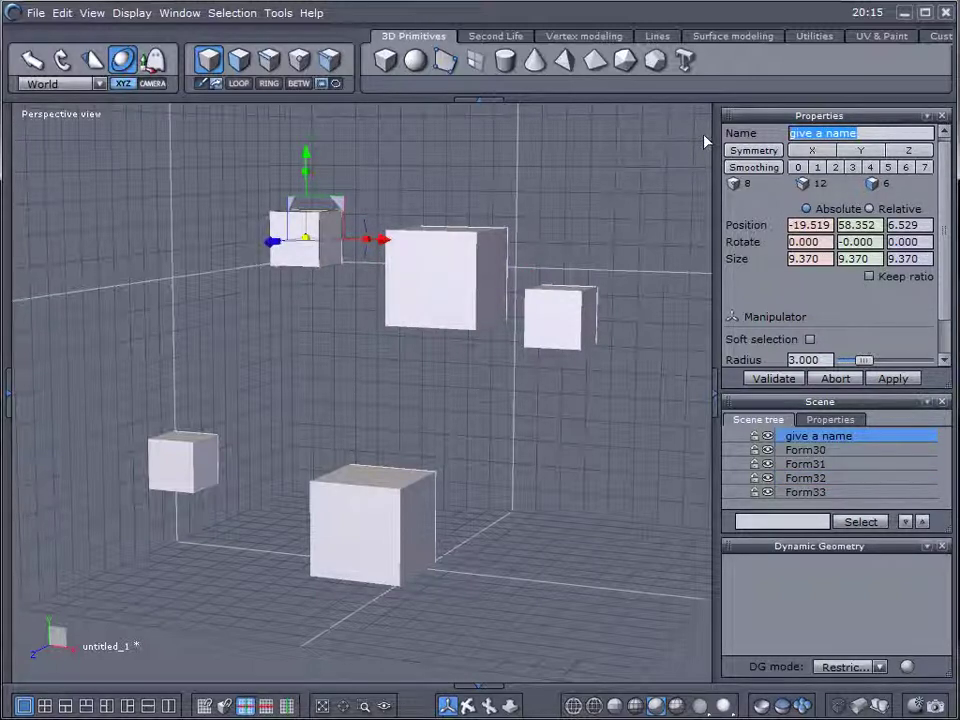
type("cube")
key("Return")
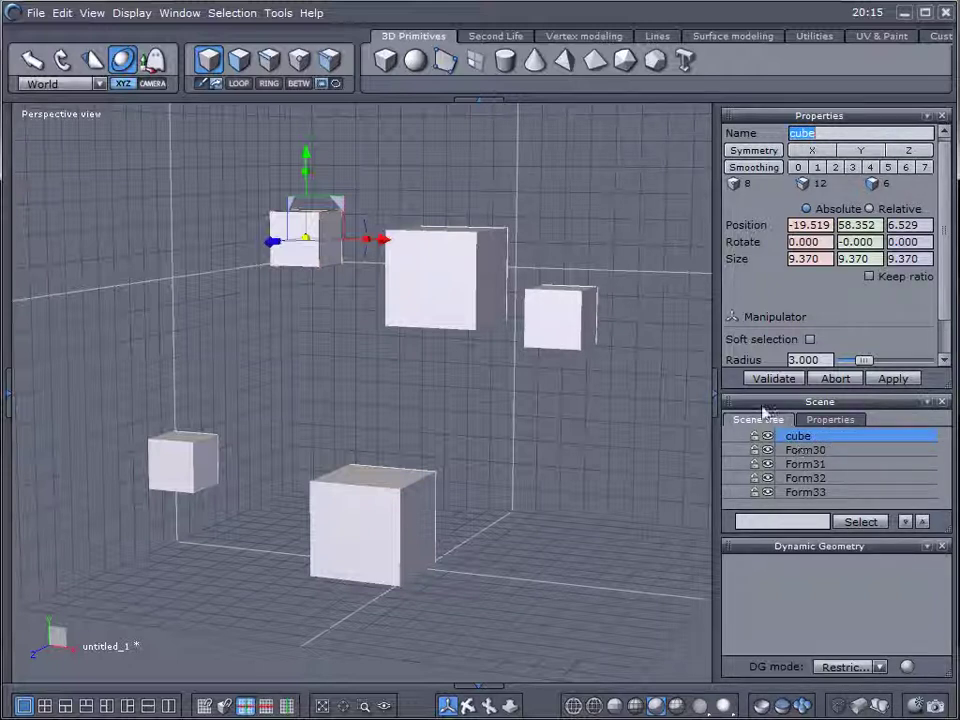
- Rename the large upper middle cube Form32 as "arrg"
left_click(446, 270)
left_click(806, 478)
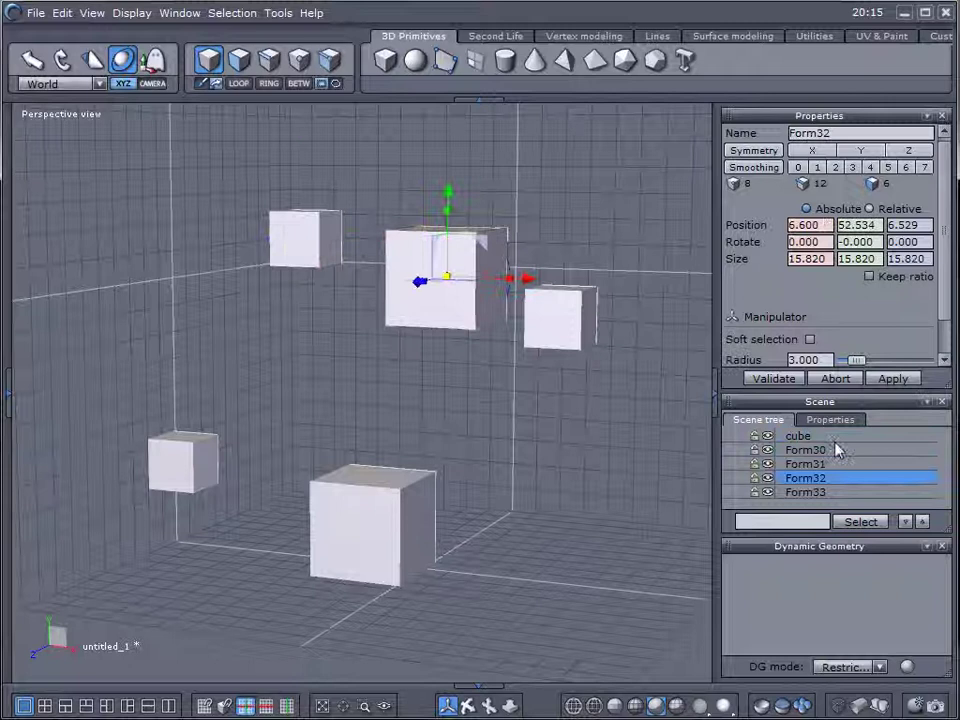
double_click(849, 132)
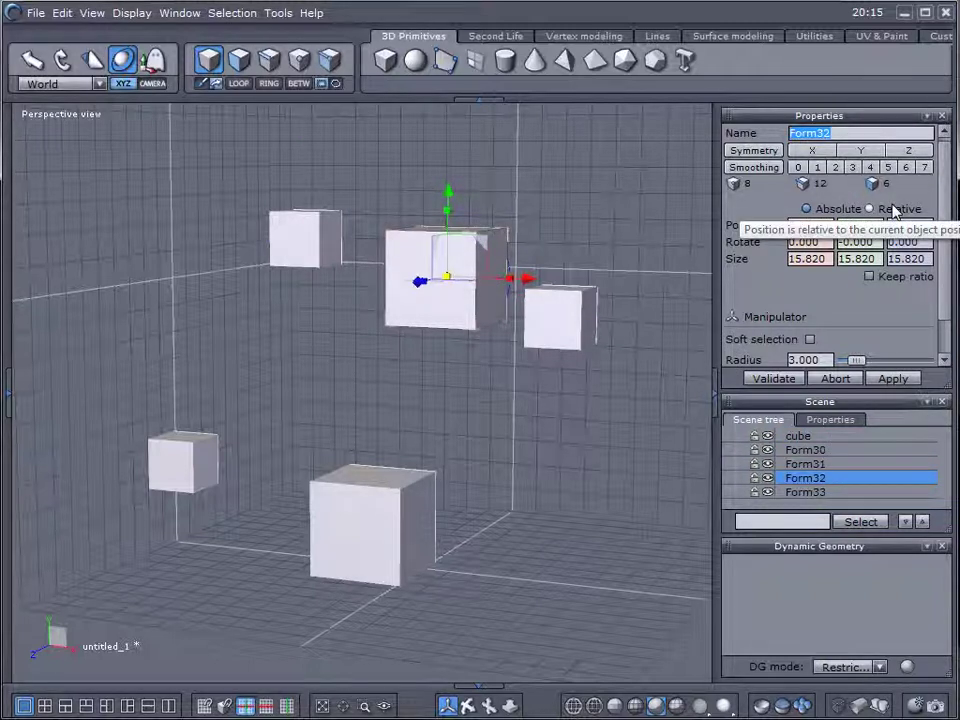
type("arr")
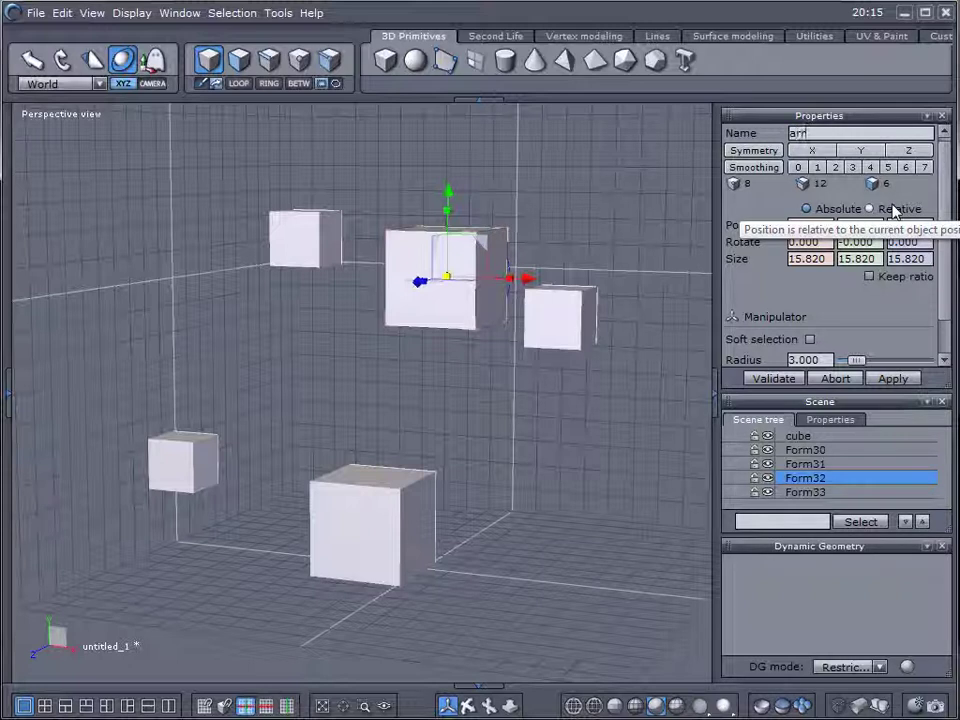
type("g")
key("Return")
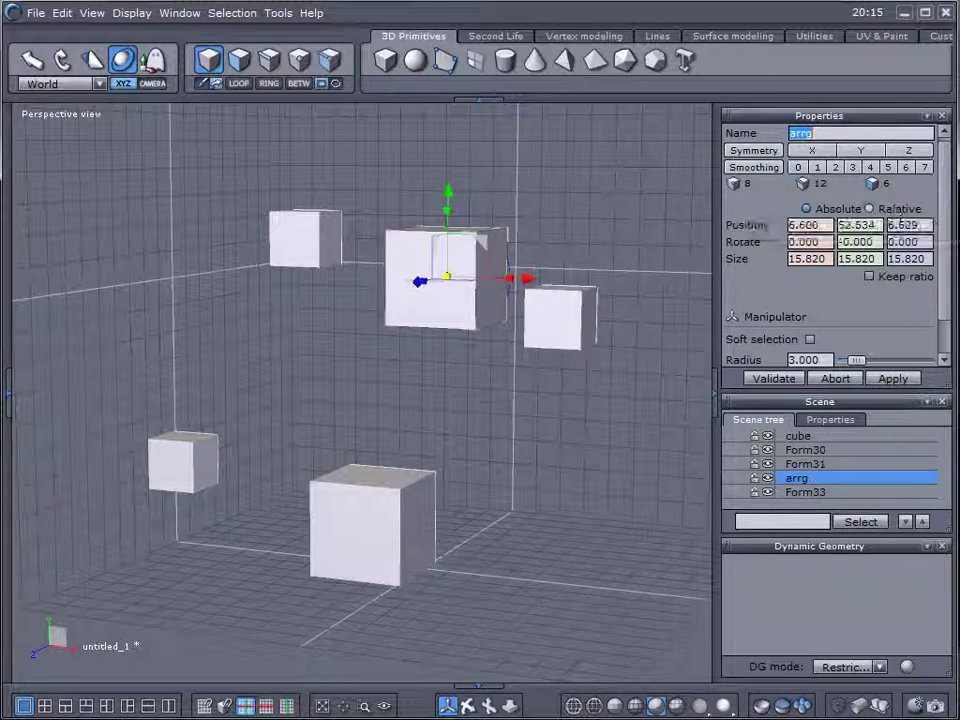
- Rename the small cube Form30, beside the large upper middle cube, as "xyz"
left_click(580, 338)
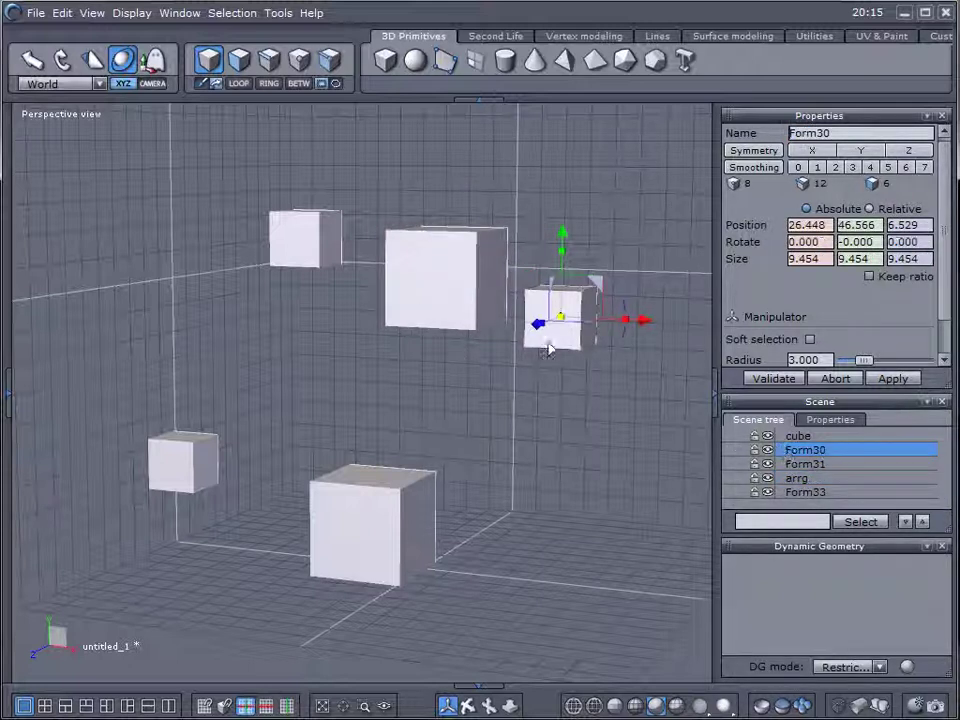
left_click(835, 134)
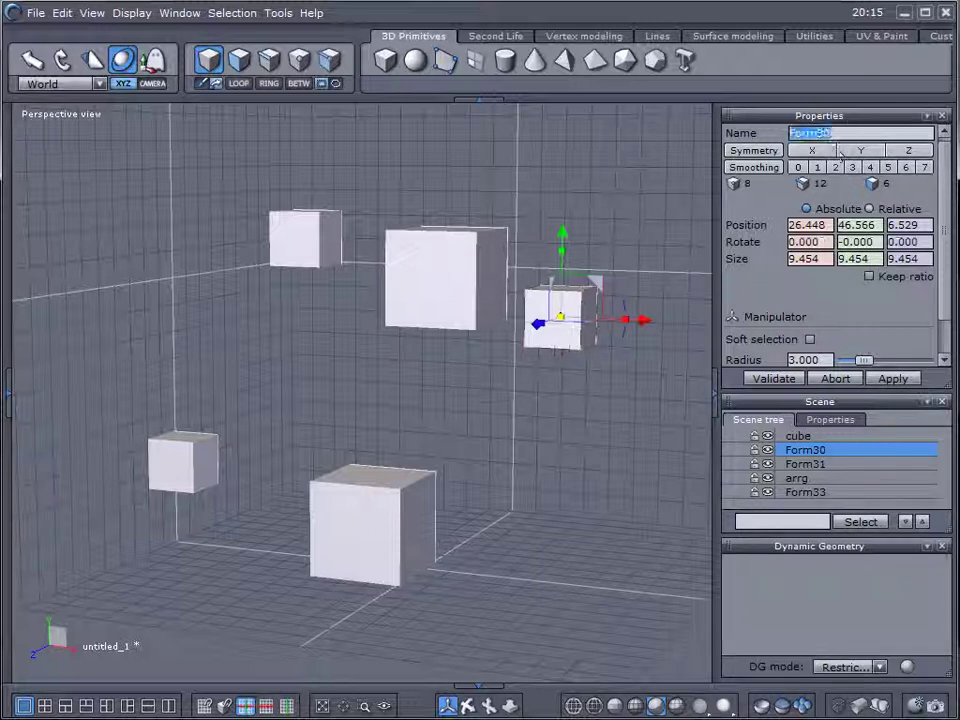
type("xyz")
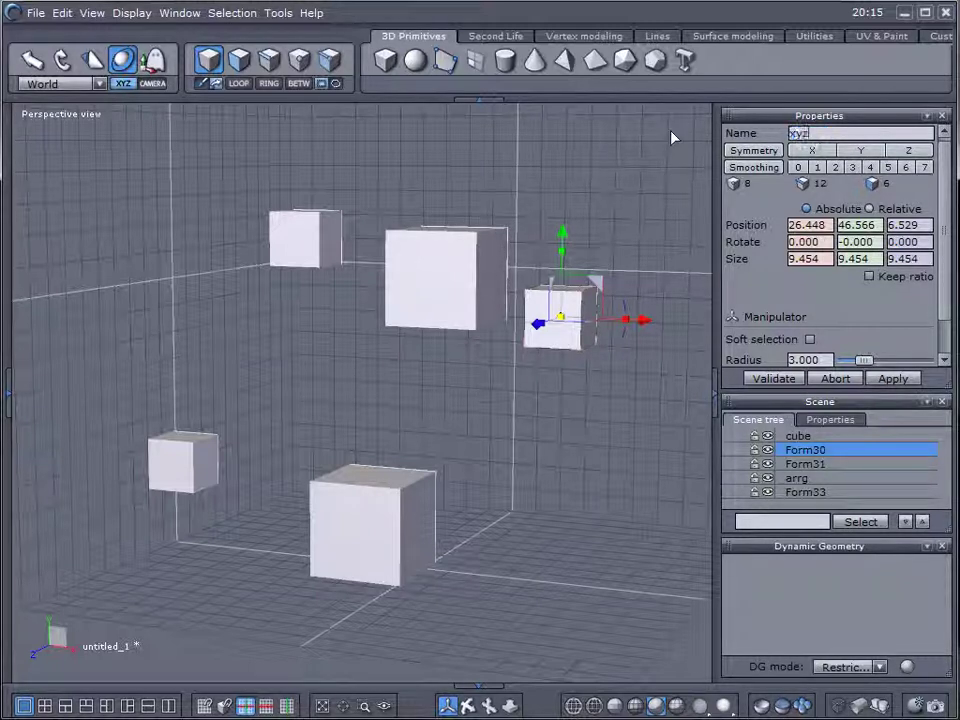
key("Return")
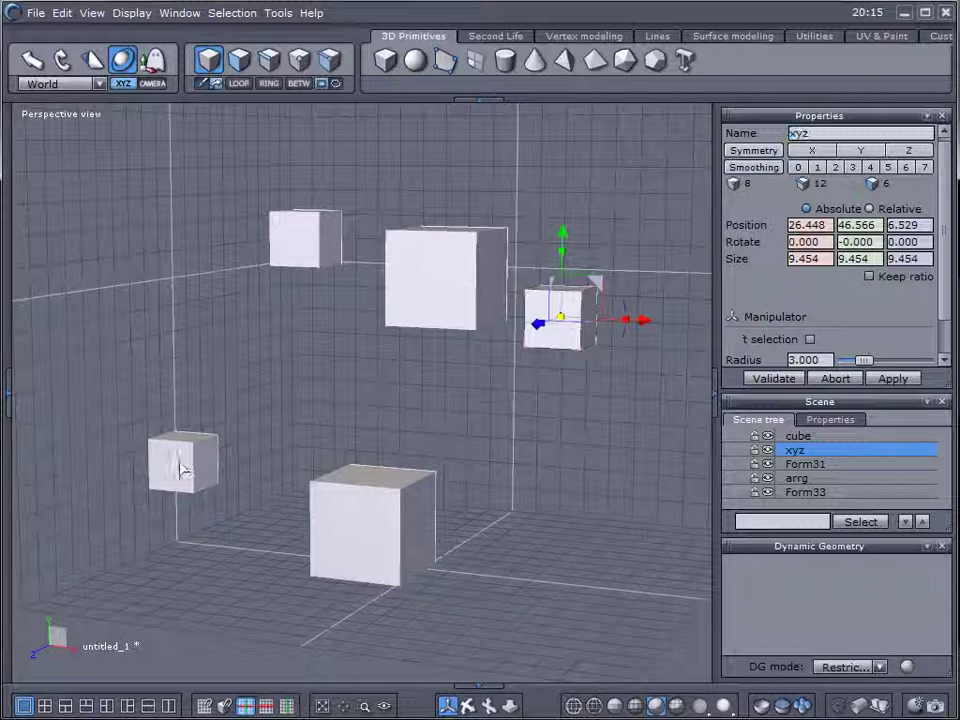
- Rename the small lower-left cube Form31 as "testcube"
left_click(182, 468)
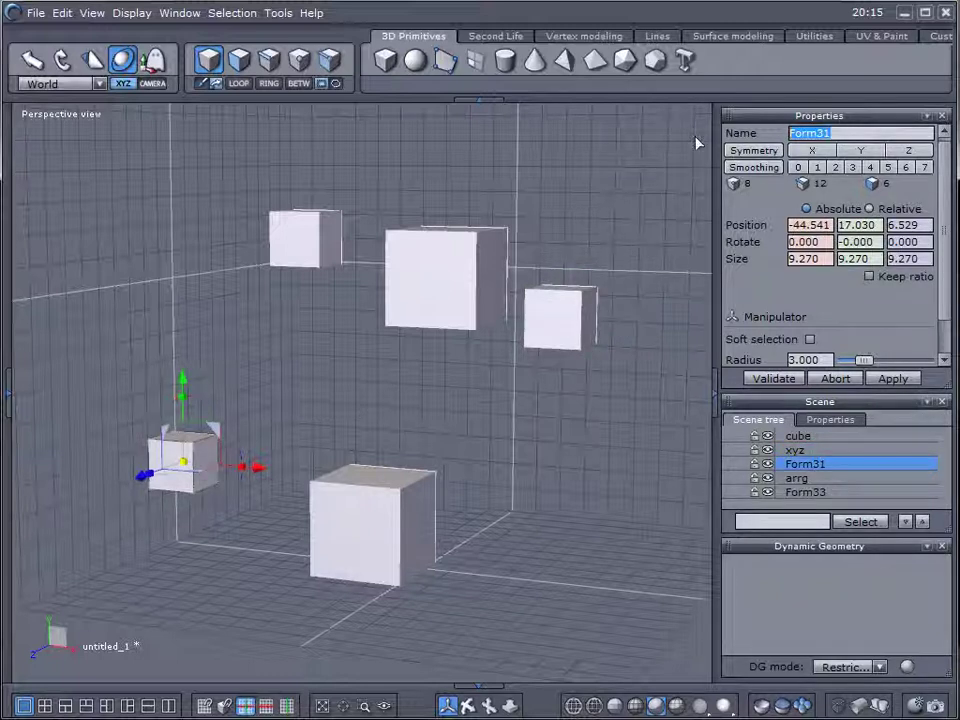
type("testcub")
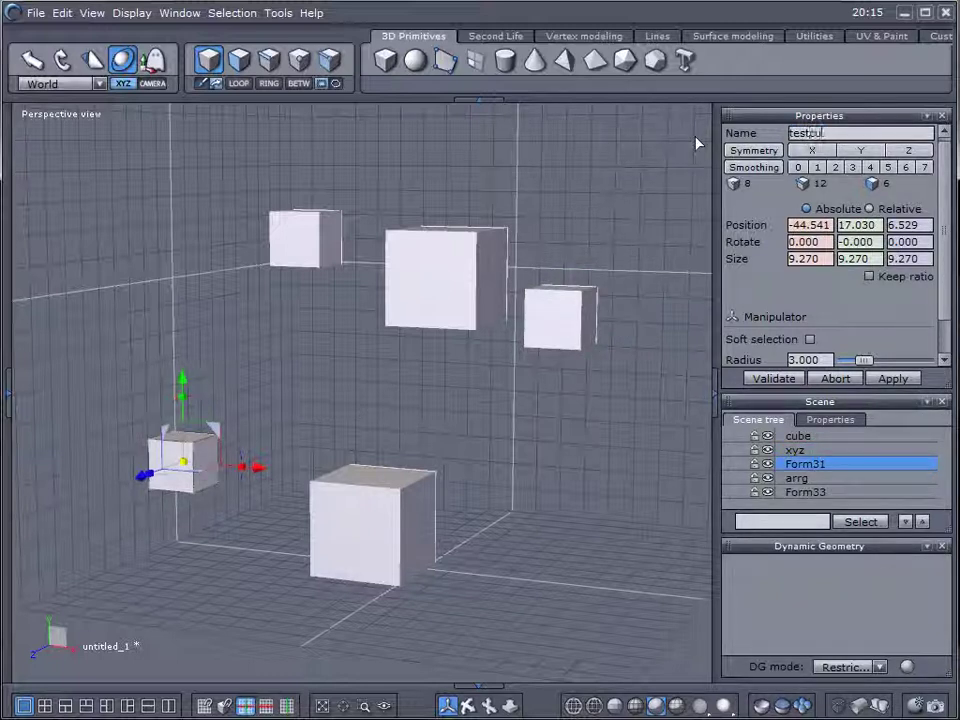
type("e")
key("Return")
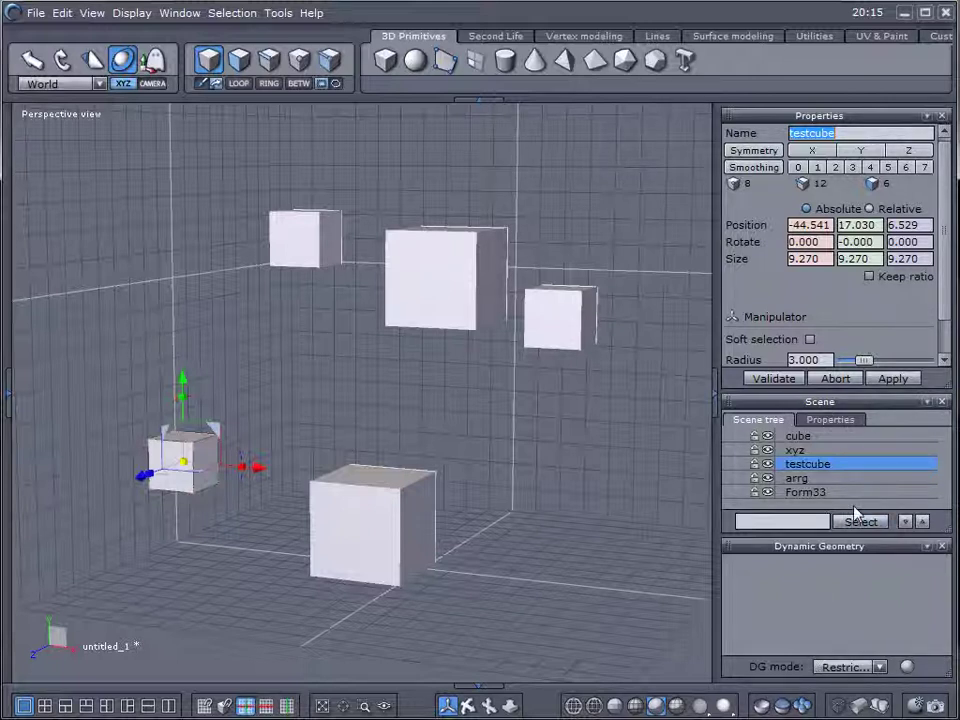
- Find and select the cube named "xyz" by searching the scene tree, then select the large floor cube
left_click(788, 521)
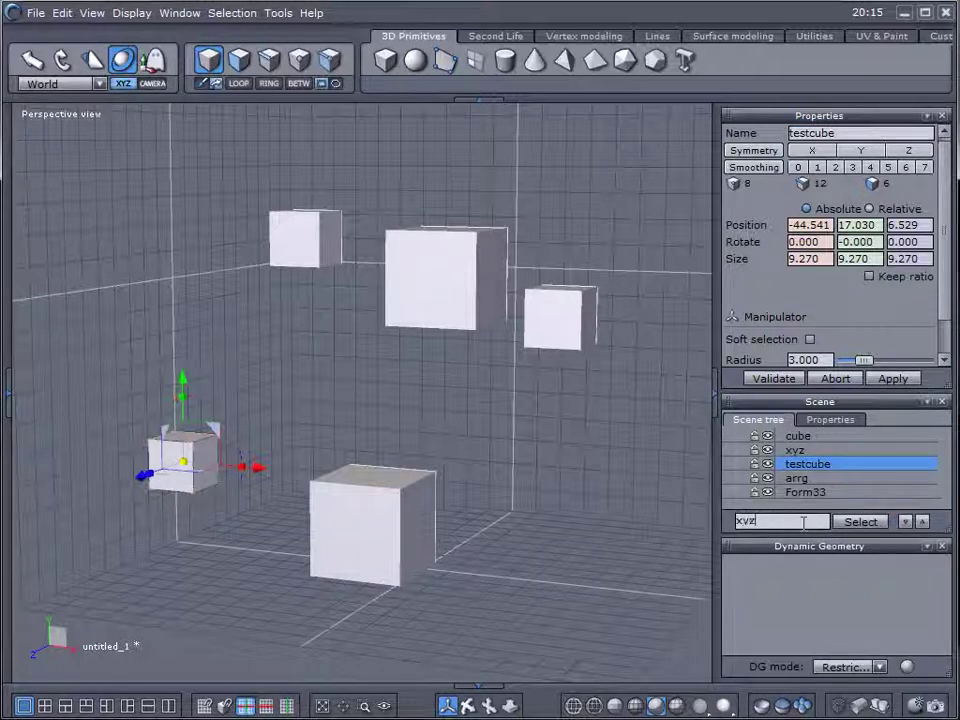
left_click(860, 521)
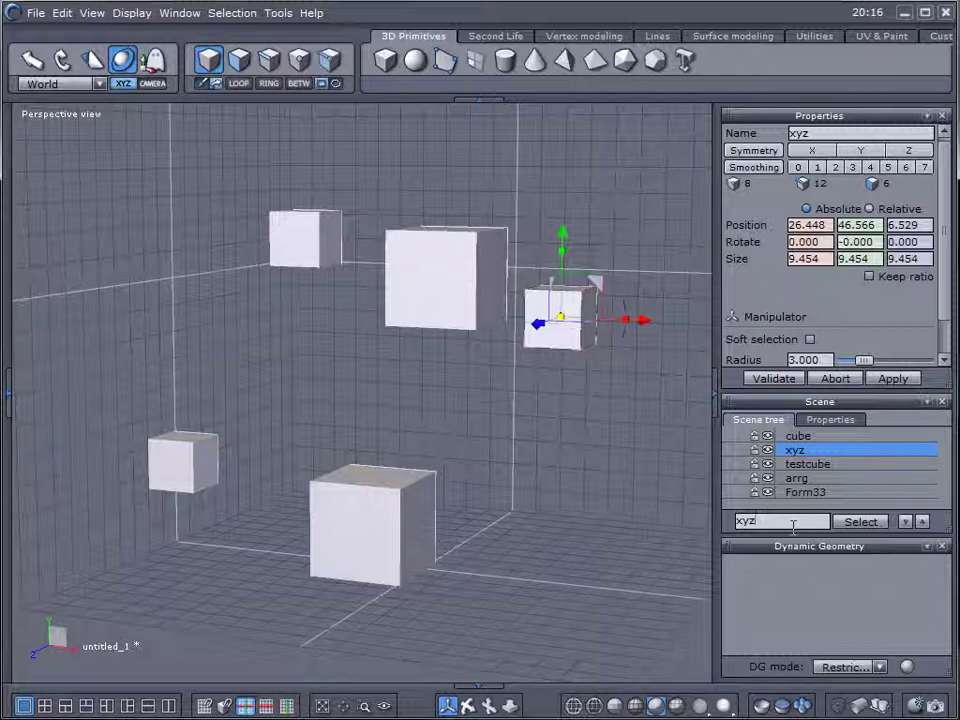
left_click(861, 521)
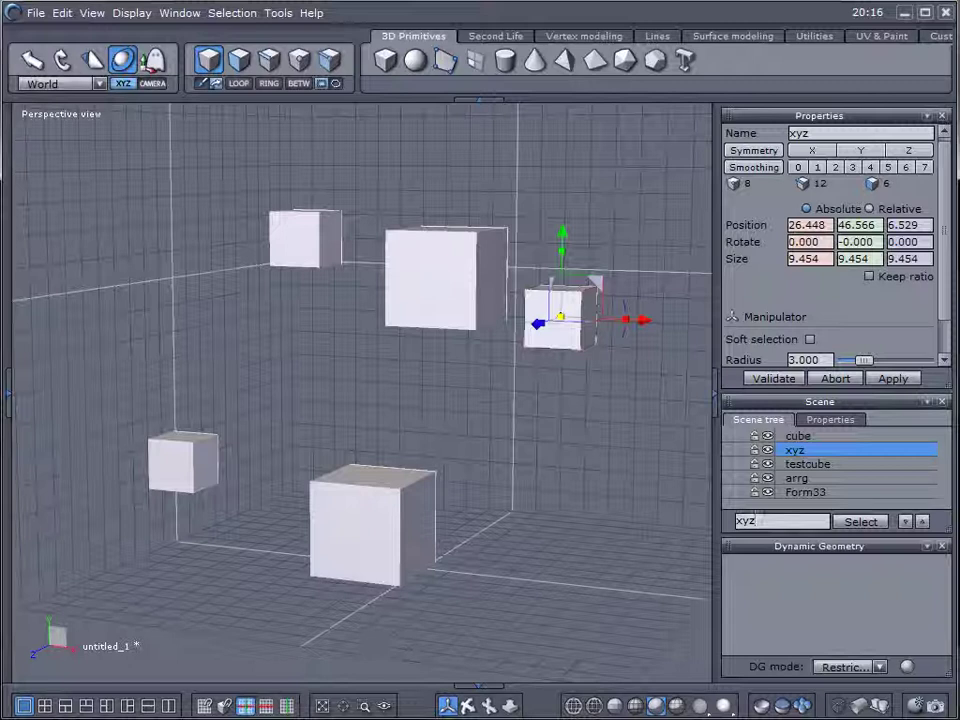
left_click(550, 424)
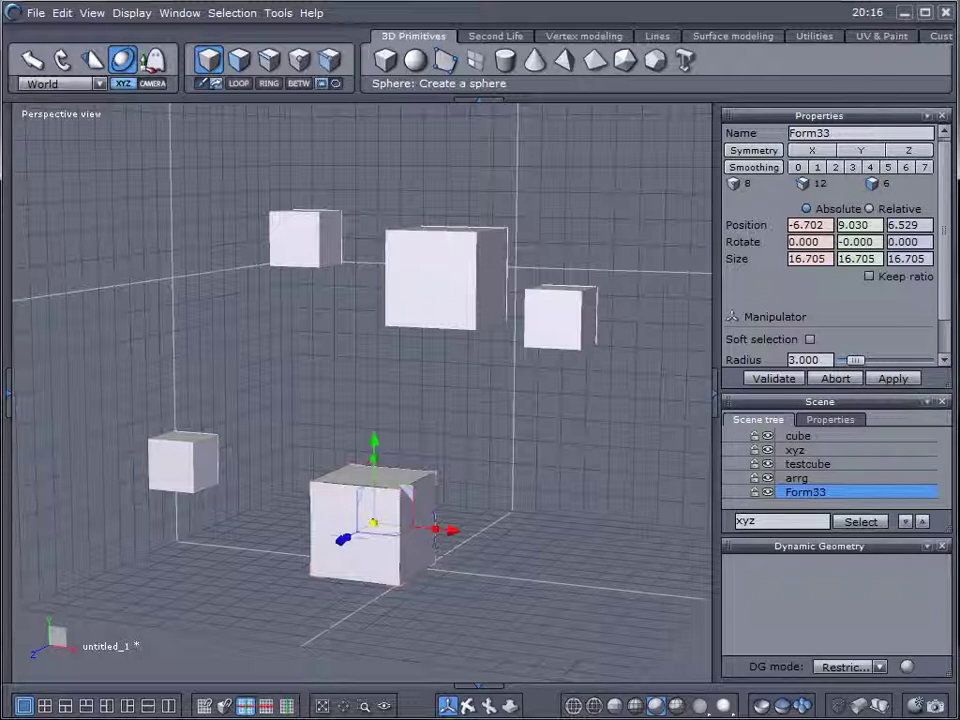
- Check the custom tool palette and add the Cube primitive tool to it
left_click(941, 38)
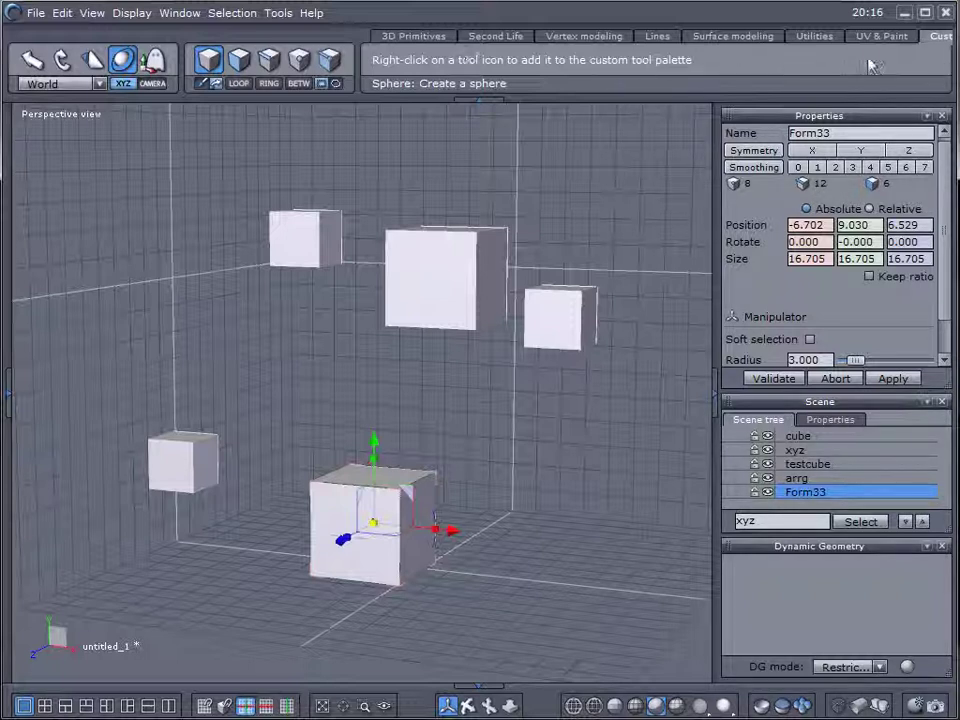
left_click(426, 36)
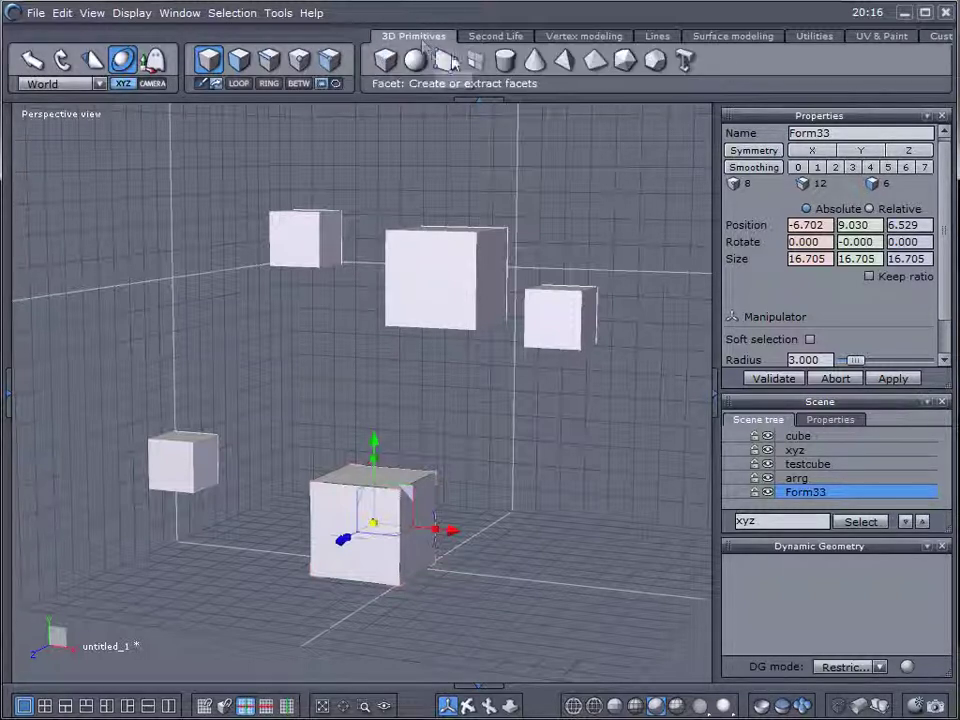
right_click(386, 61)
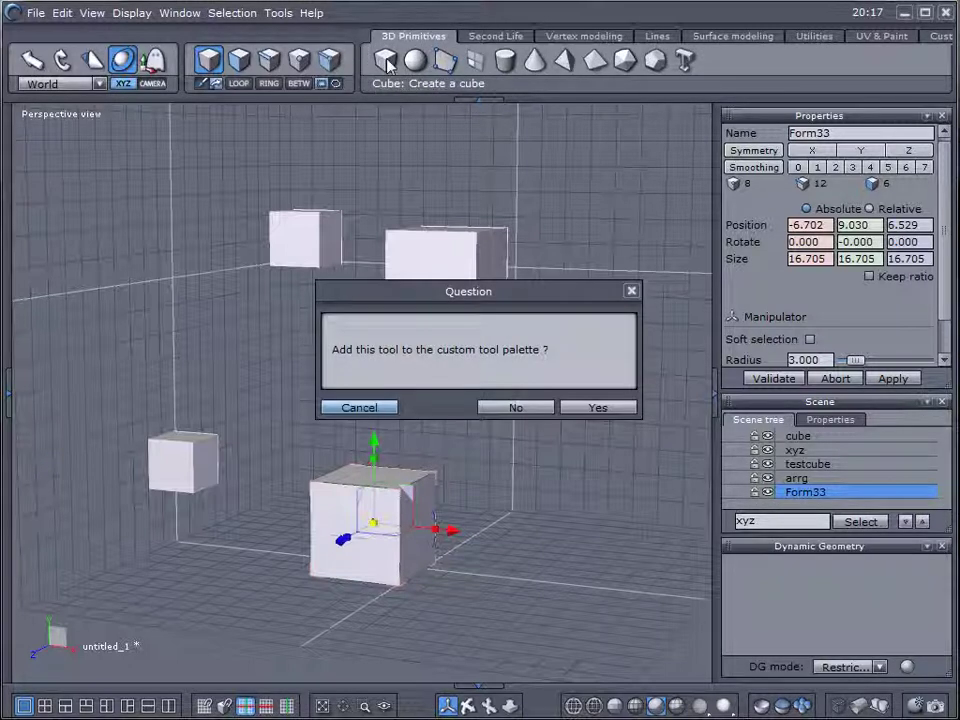
left_click(598, 408)
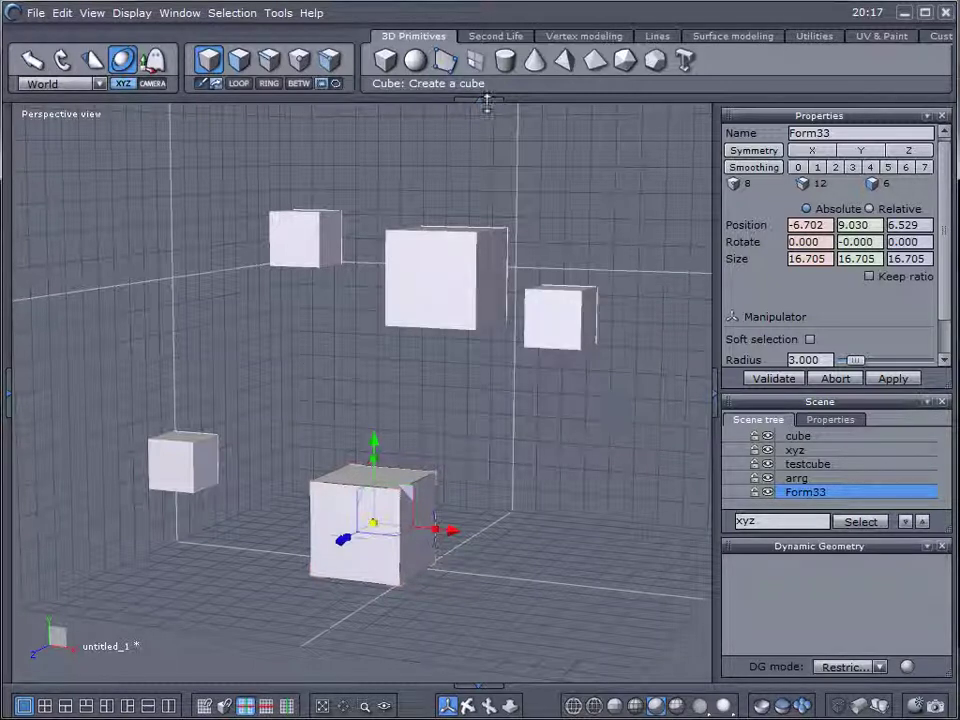
- Add the Sweep surface tool from vertex modeling to the custom tool palette
left_click(586, 38)
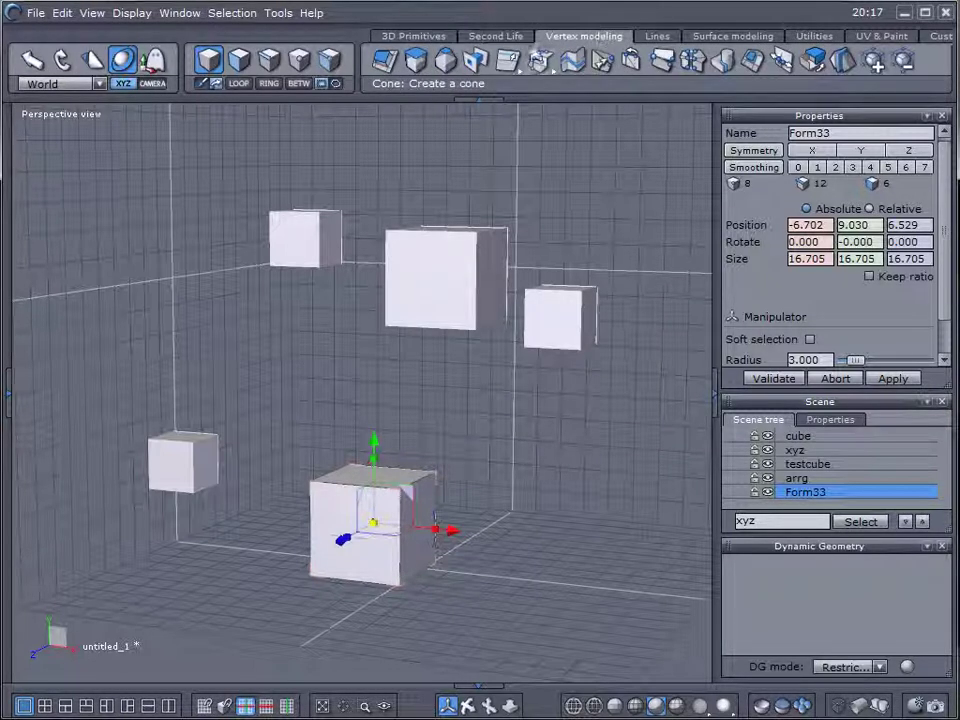
right_click(411, 63)
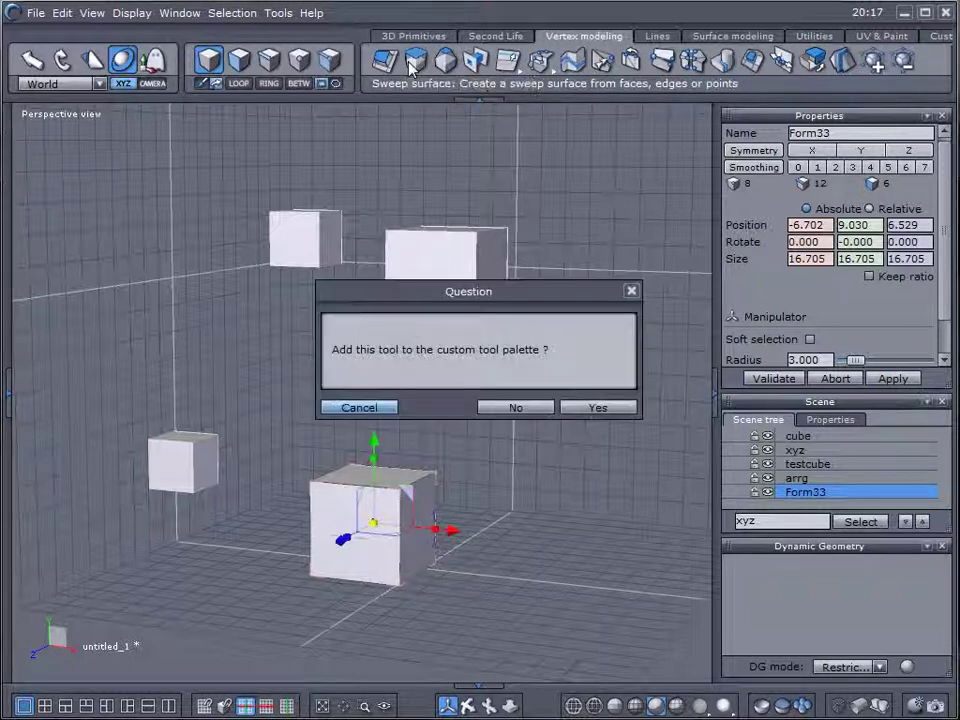
left_click(592, 412)
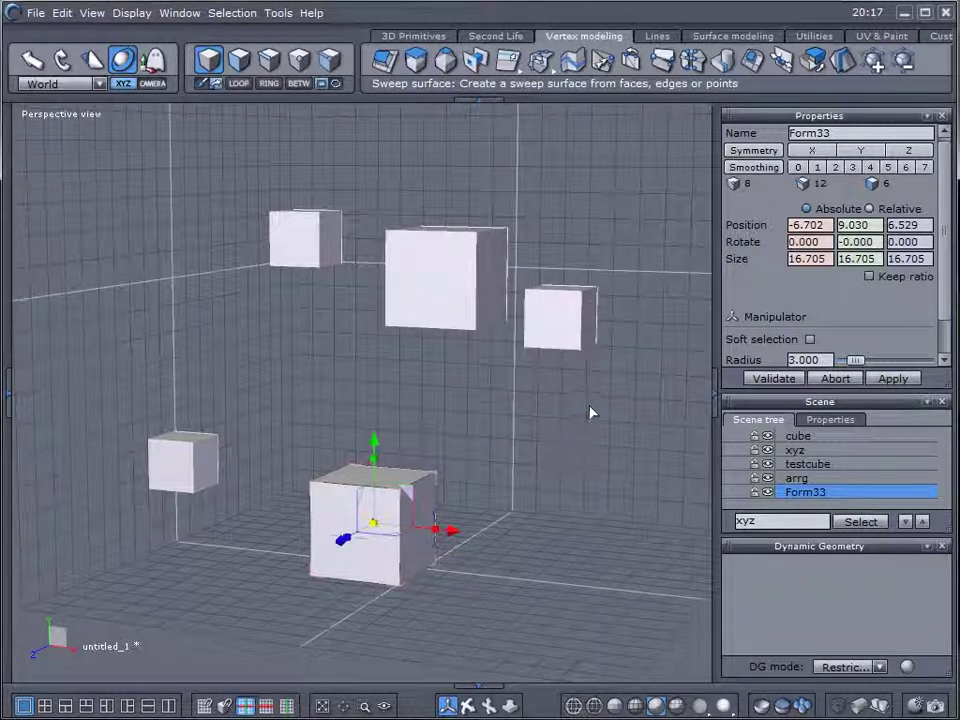
- Add the Circle from basis tool from the line tools to the custom tool palette
left_click(658, 38)
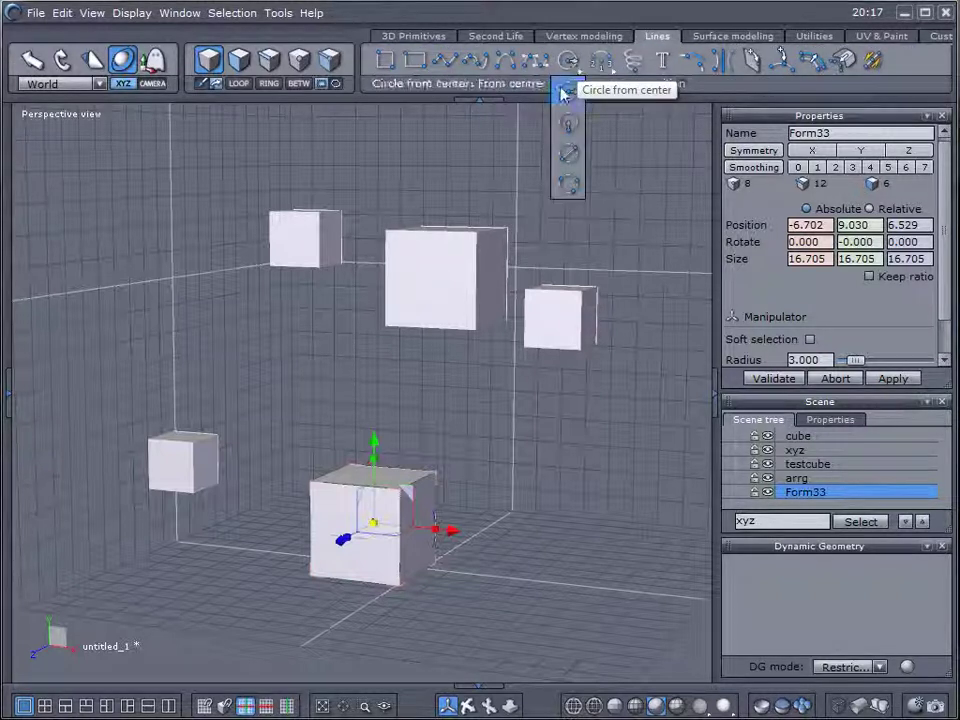
left_click(560, 97)
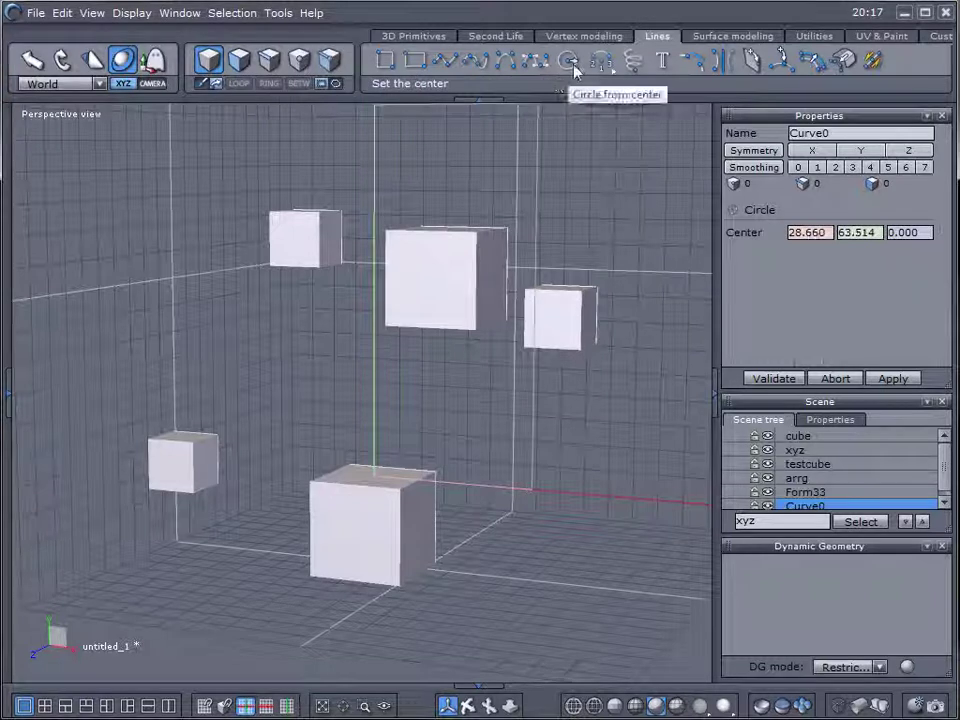
left_click_drag(568, 124, 512, 252)
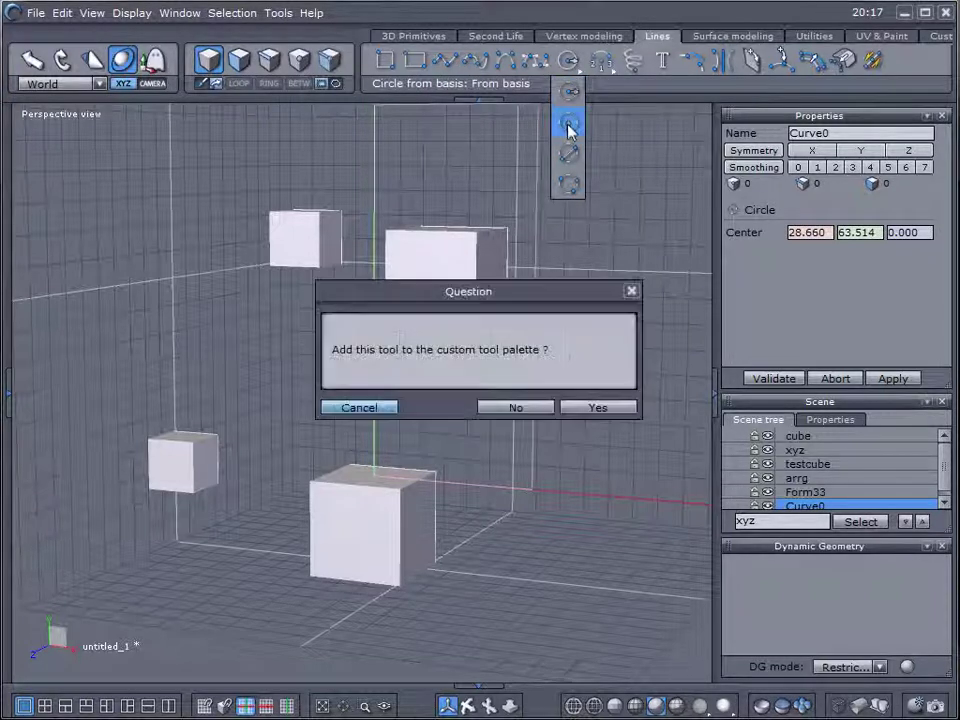
left_click(597, 407)
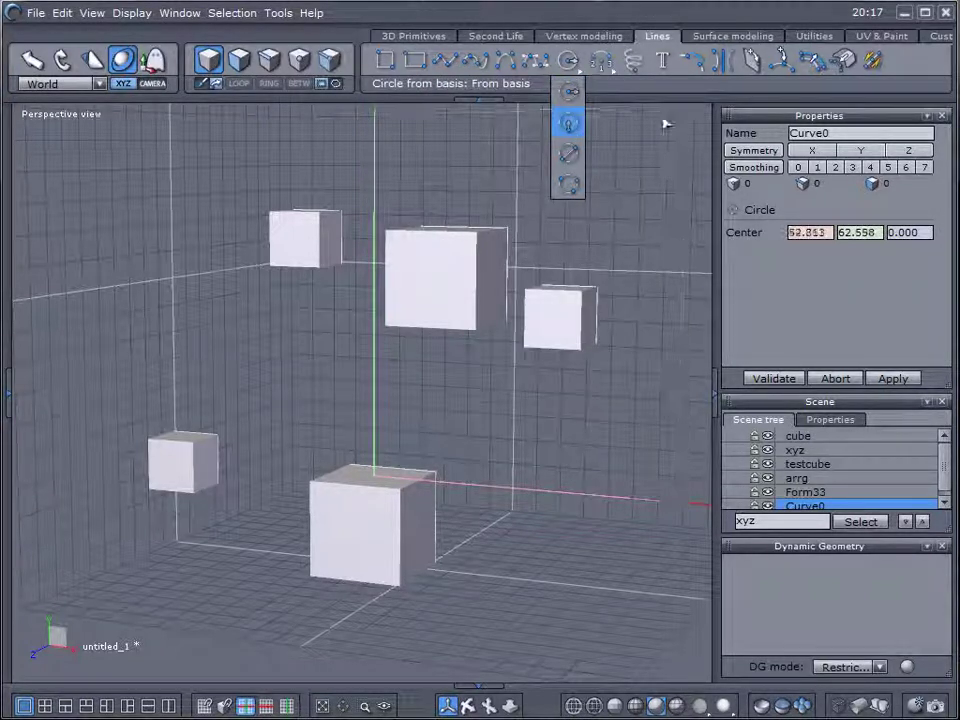
- Add the Taper deformer from the utilities tools to the custom tool palette and display that palette
key("Escape")
left_click(733, 36)
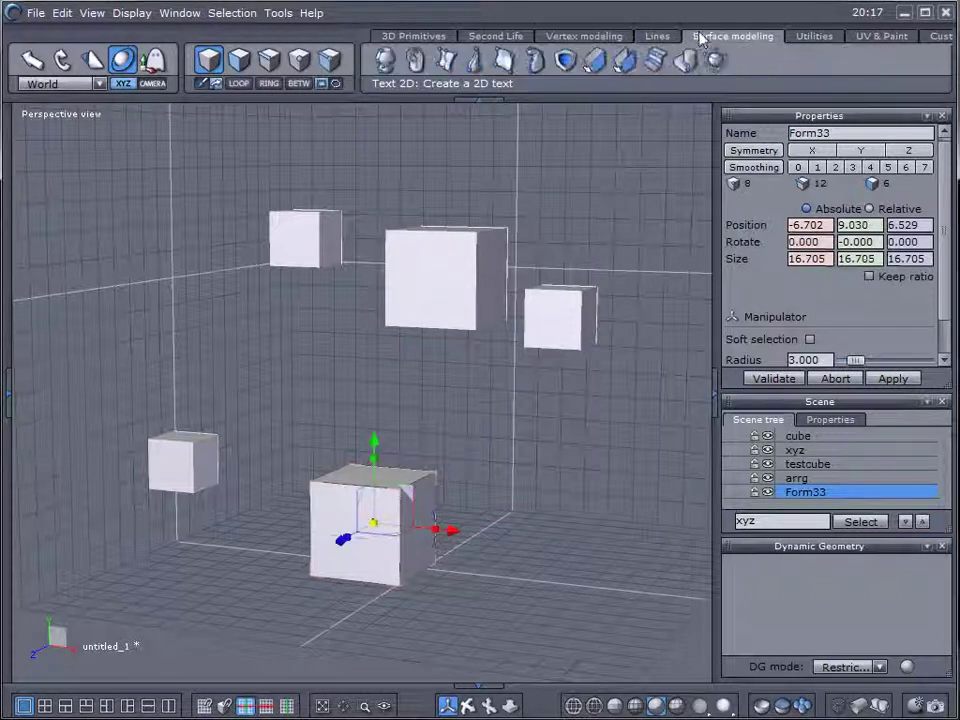
left_click(814, 36)
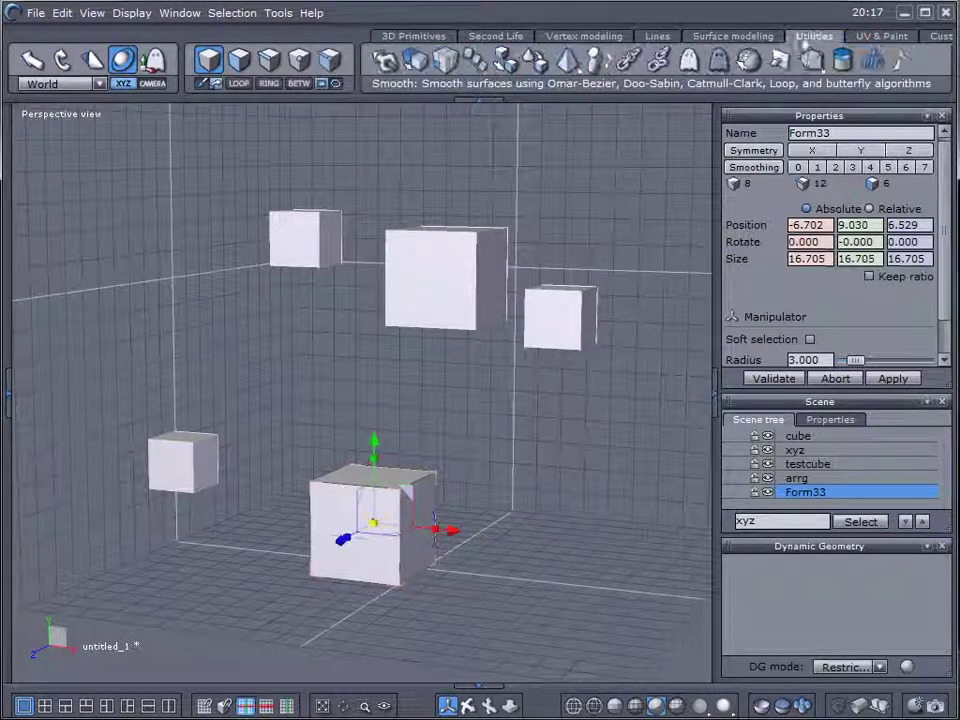
left_click(568, 91)
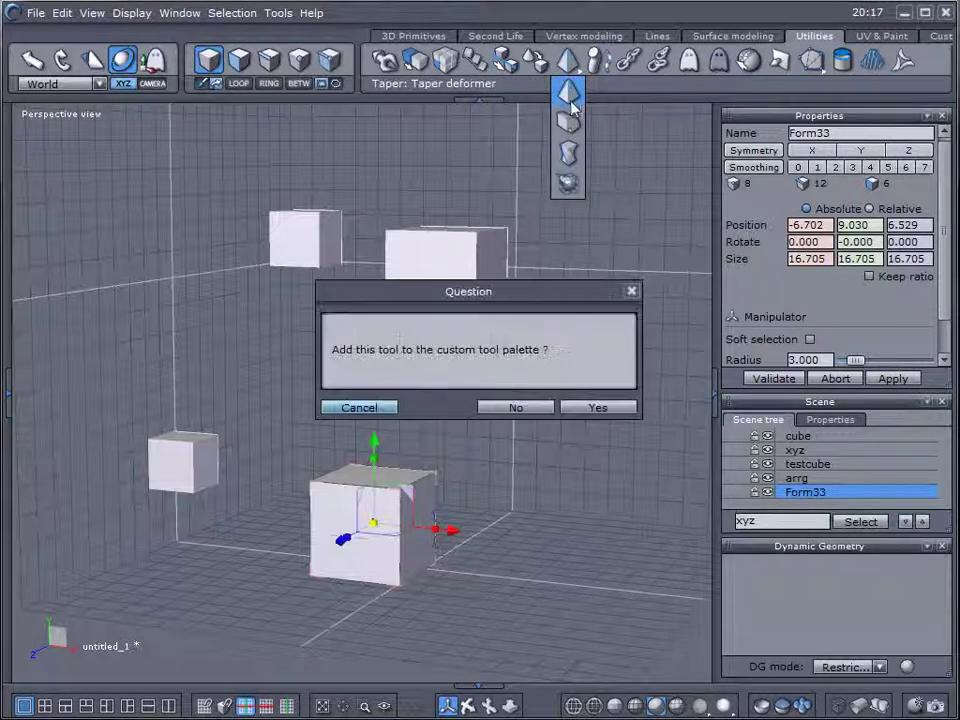
left_click(598, 405)
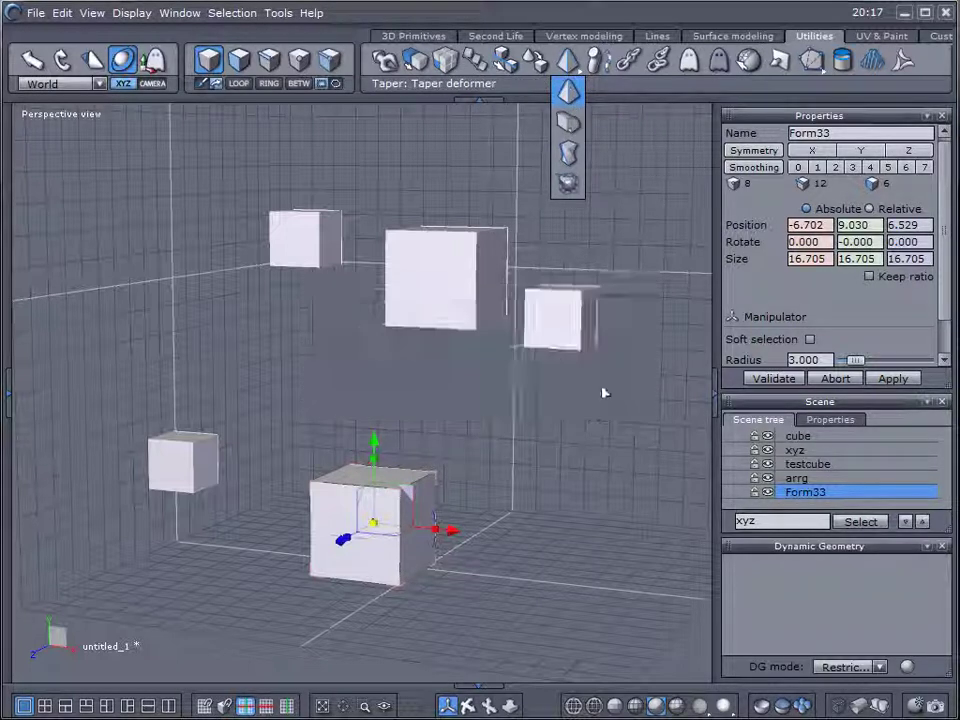
left_click(940, 37)
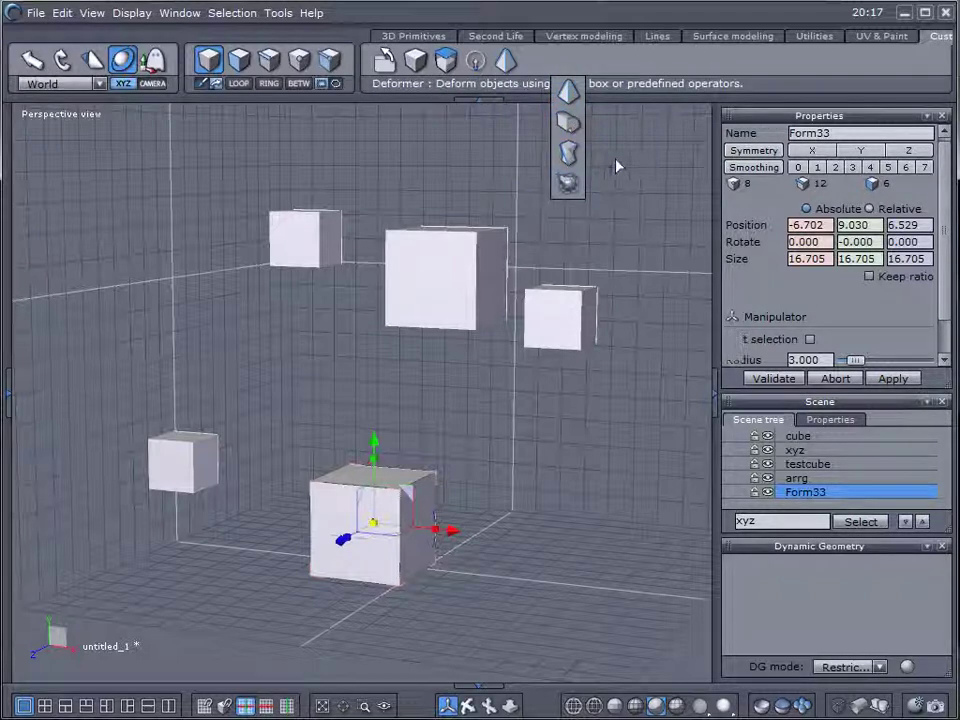
- Try the Twist deformer on the large upper cube
left_click(445, 275)
left_click(568, 150)
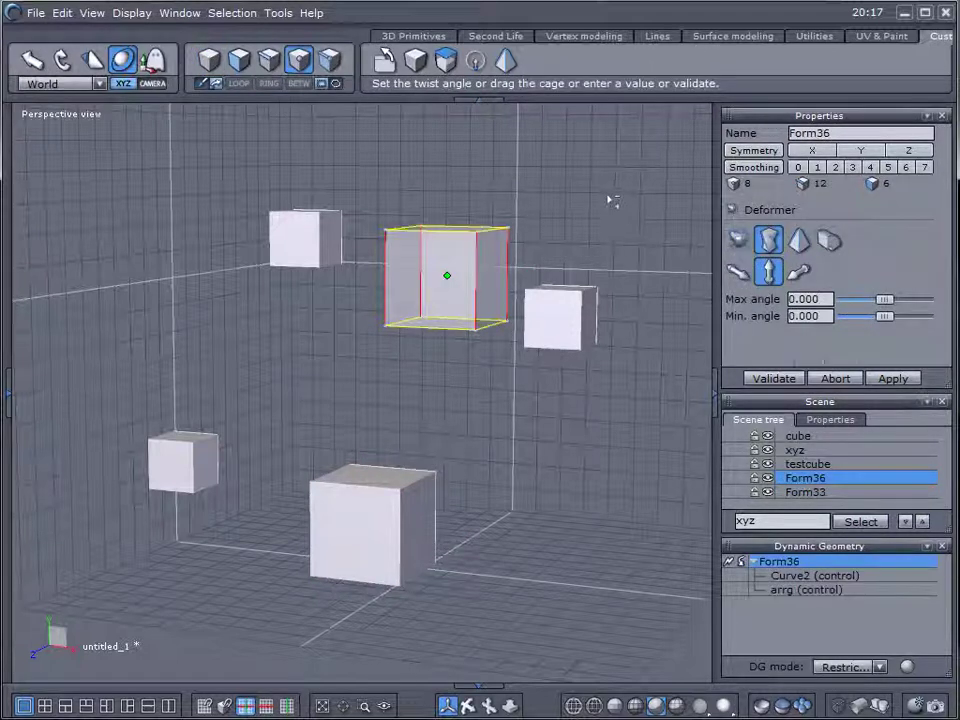
key("Escape")
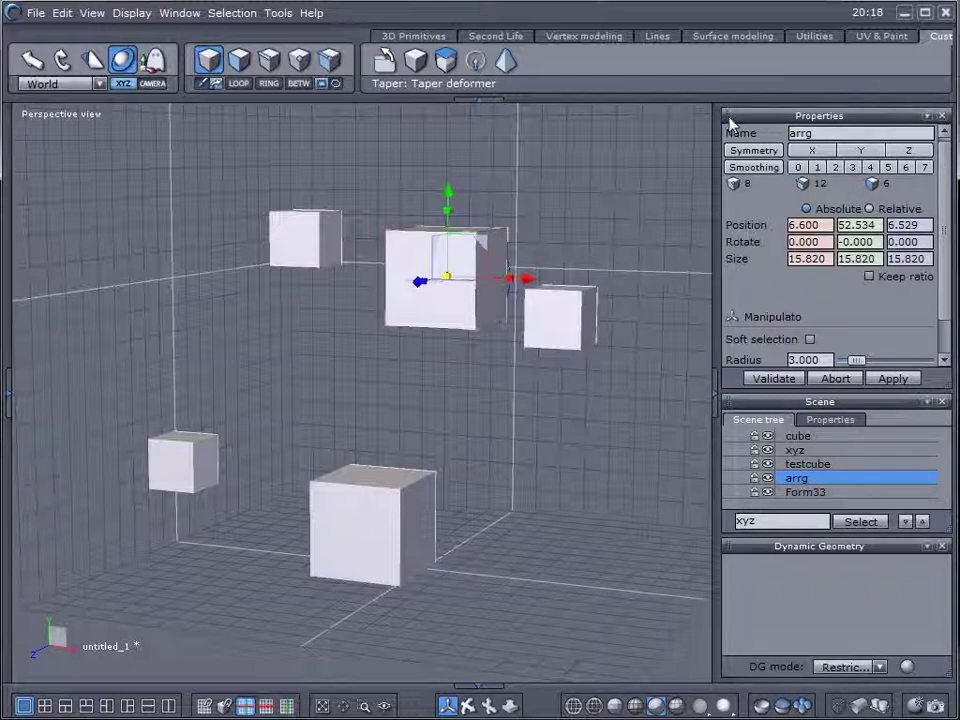
- Collapse the Properties panel and test collapsing and expanding the Scene panel
mouse_move(731, 124)
left_mouse_down()
mouse_move(528, 160)
mouse_move(698, 226)
mouse_move(715, 218)
mouse_move(598, 190)
mouse_move(517, 117)
mouse_move(24, 93)
mouse_move(36, 114)
mouse_move(390, 176)
mouse_move(701, 133)
mouse_move(745, 113)
mouse_move(736, 116)
mouse_move(765, 118)
mouse_move(731, 114)
left_mouse_up()
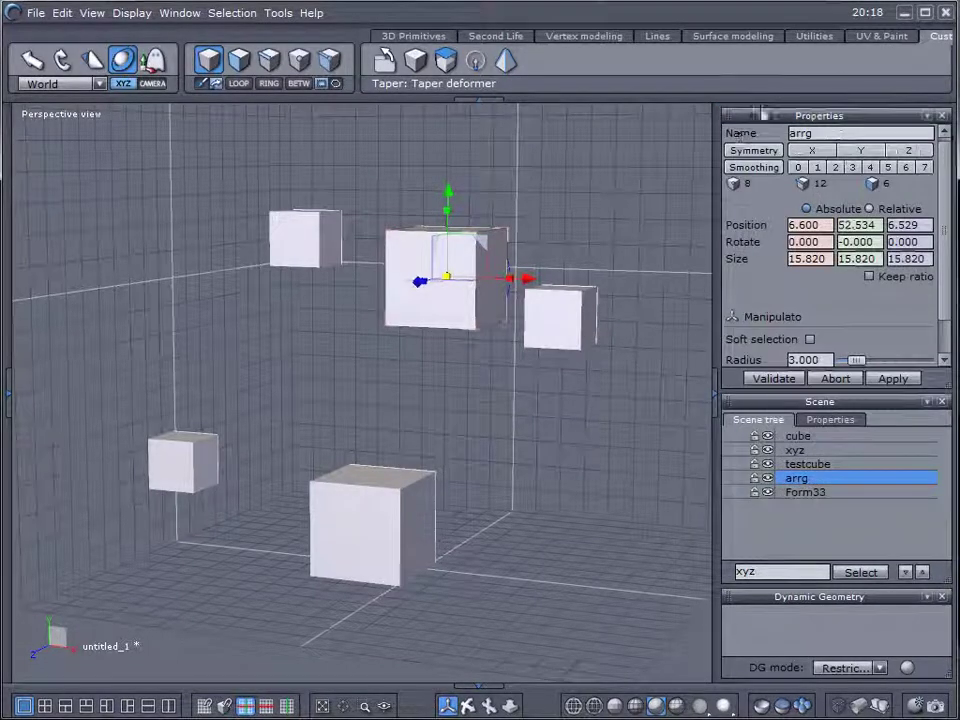
left_click(927, 117)
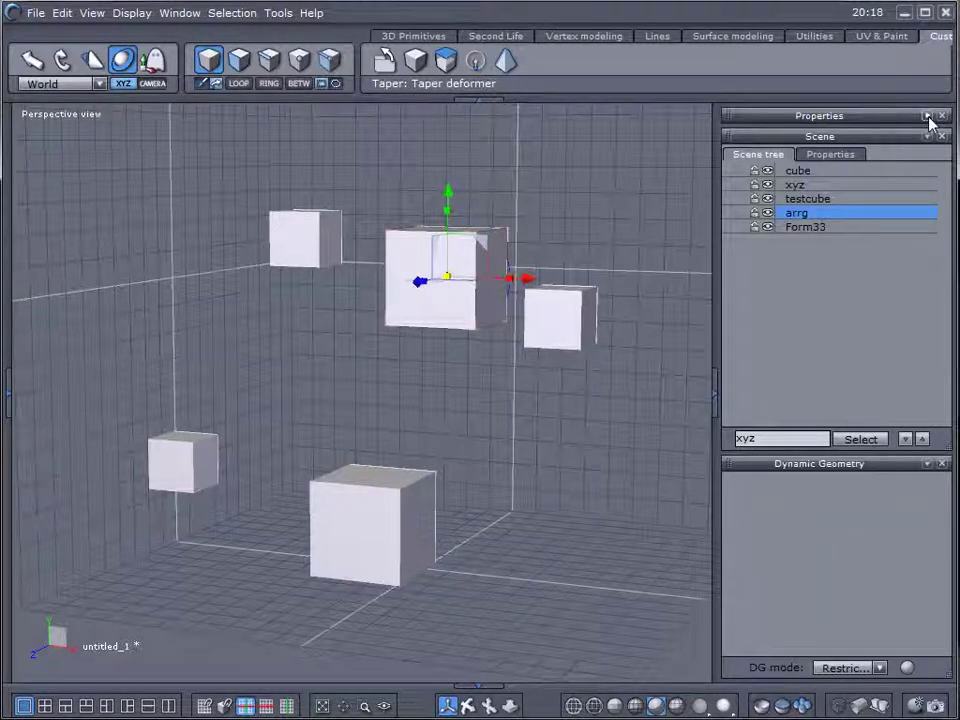
left_click(927, 117)
left_click(927, 117)
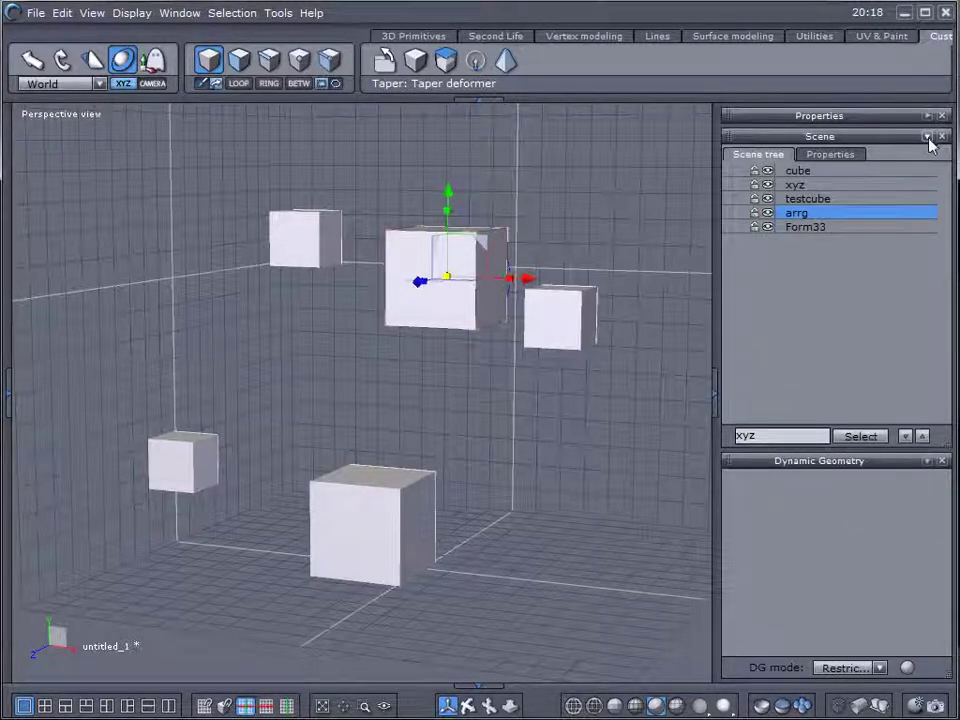
left_click(927, 137)
left_click(927, 137)
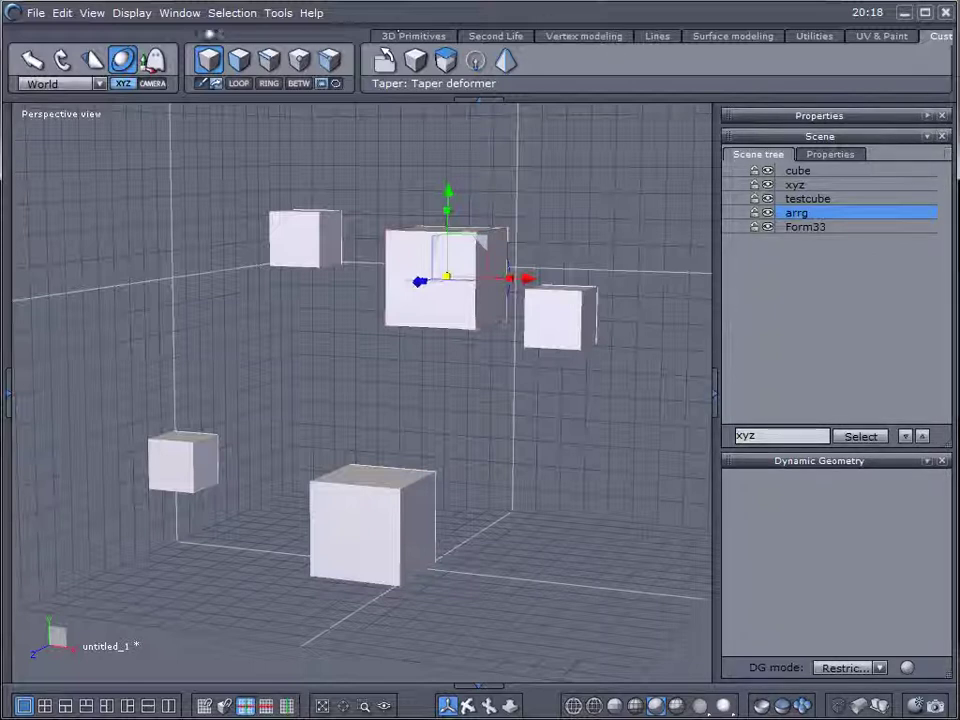
- Hide the Properties panel and check the unit and grid settings in the scene's properties
left_click(183, 14)
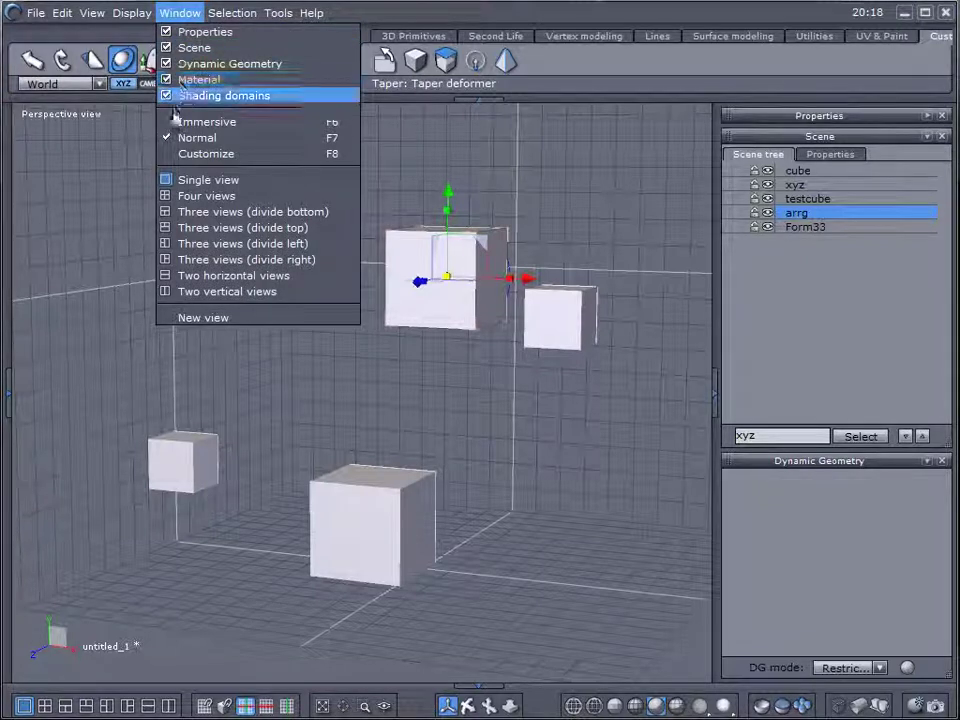
left_click(172, 33)
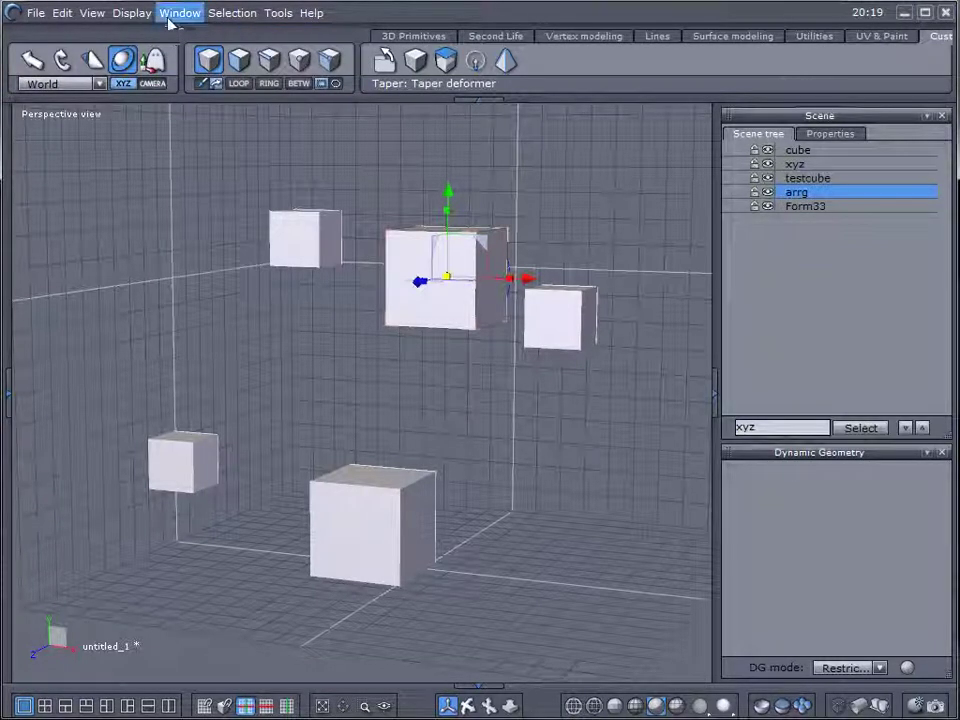
left_click(180, 13)
key("Escape")
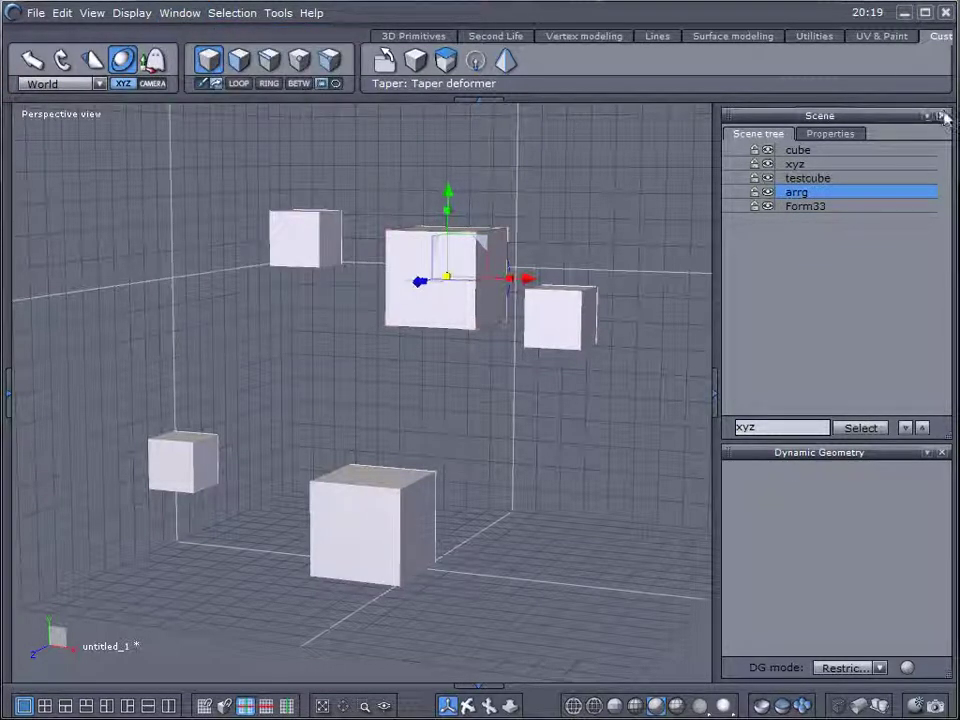
left_click(846, 137)
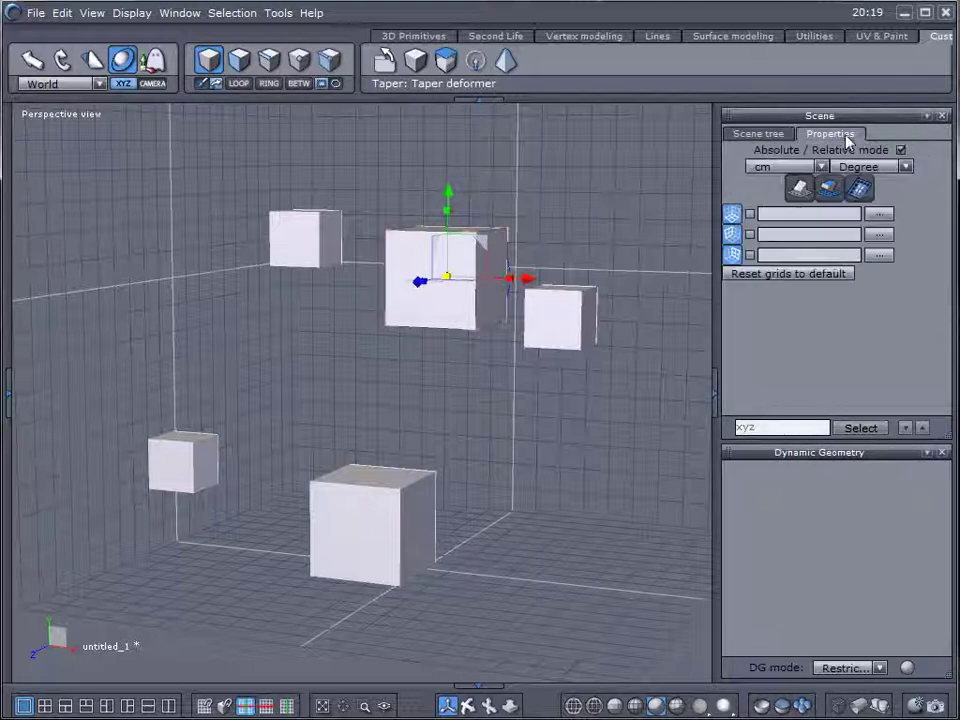
left_click(757, 134)
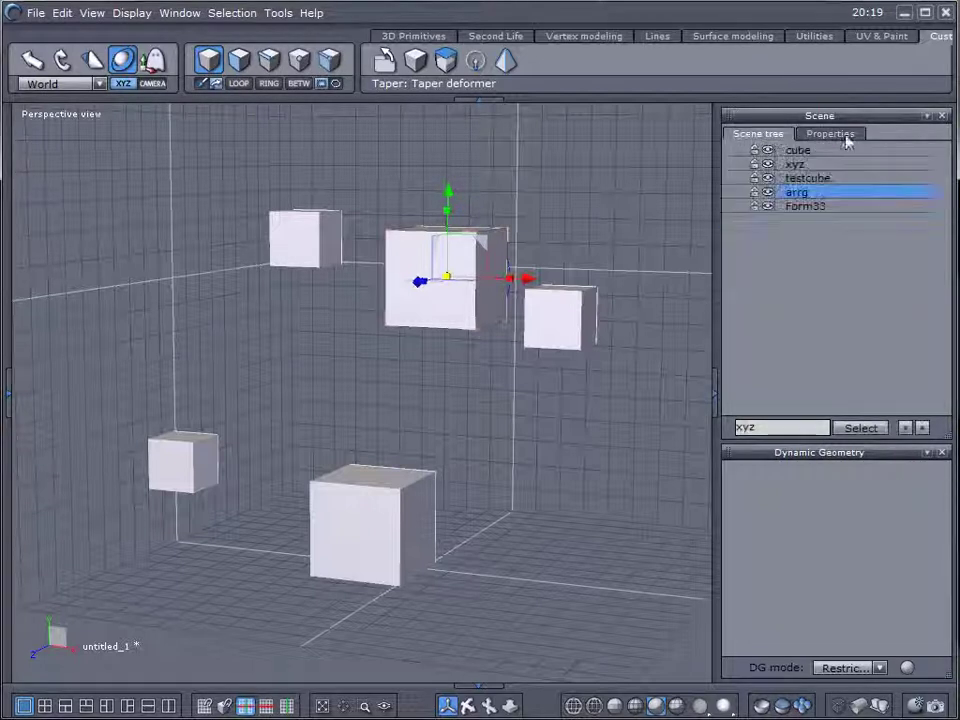
- Undock the Scene panel and dock it back above the Dynamic Geometry panel
left_click_drag(728, 118, 917, 4)
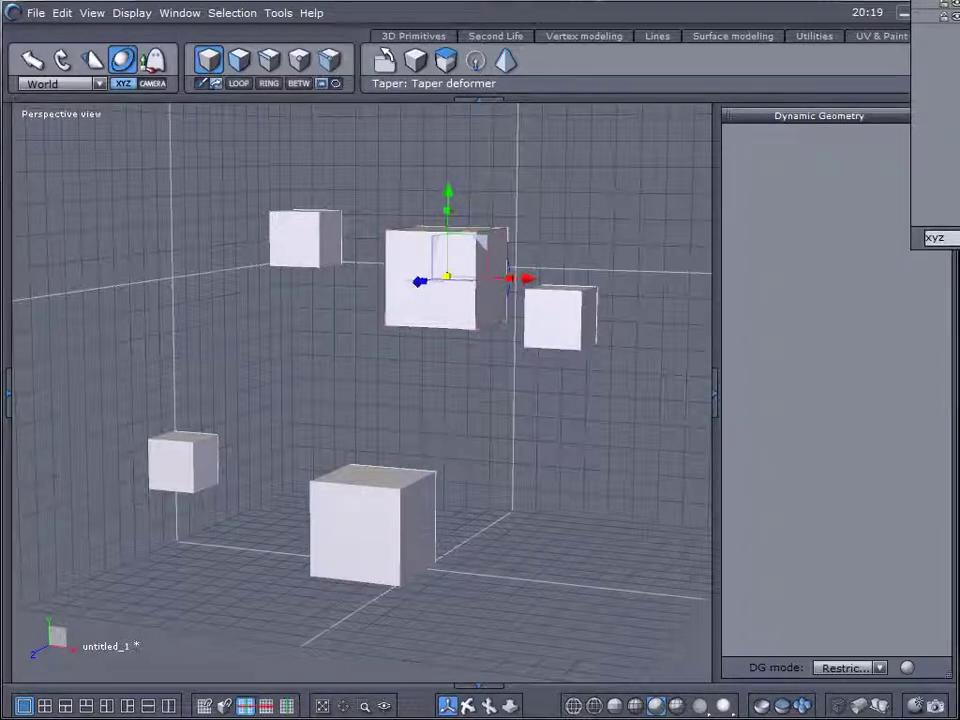
left_click_drag(935, 4, 853, 129)
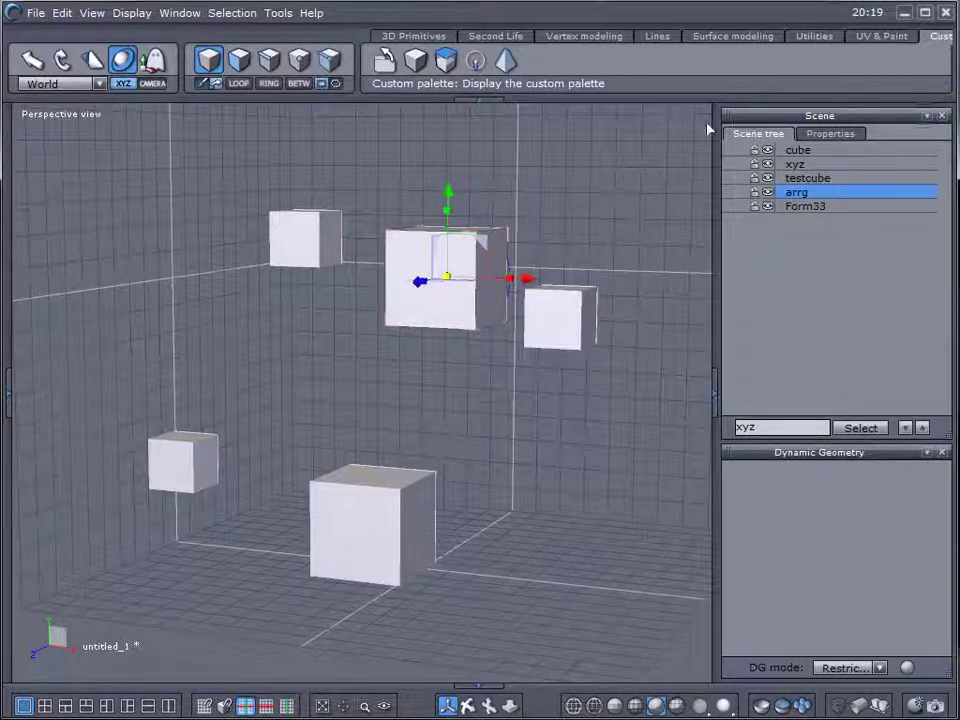
mouse_move(731, 122)
left_mouse_down()
mouse_move(840, 146)
mouse_move(744, 129)
left_mouse_up()
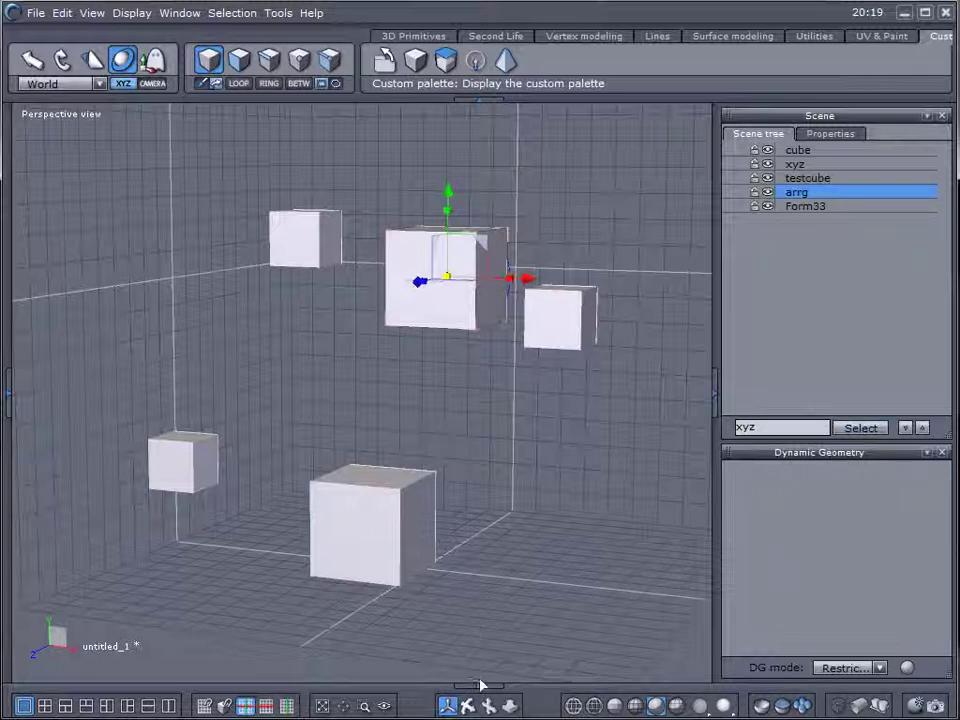
- Hide the view toolbar, the Scene and Dynamic Geometry panels and the tool palettes to enlarge the viewport, and restore them all
left_click_drag(477, 683, 480, 692)
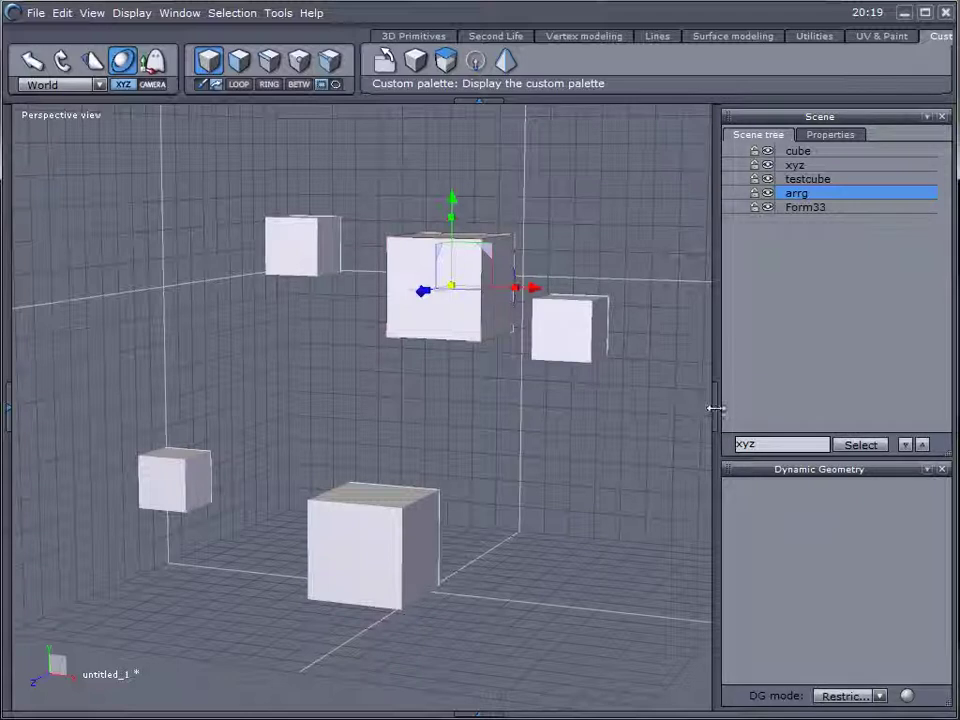
left_click_drag(713, 413, 950, 396)
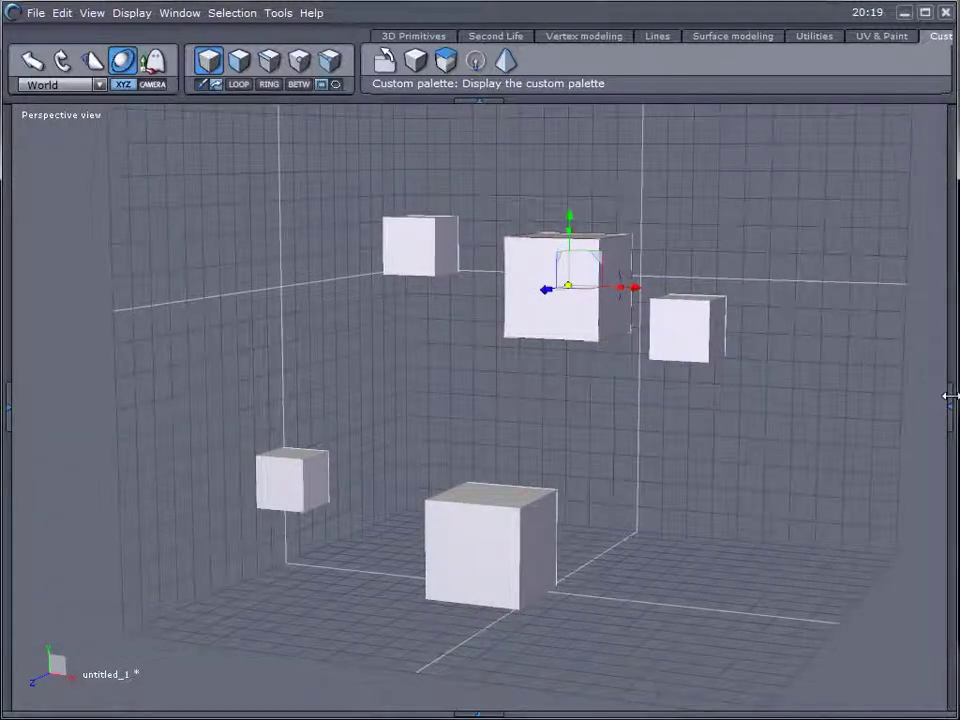
left_click(478, 101)
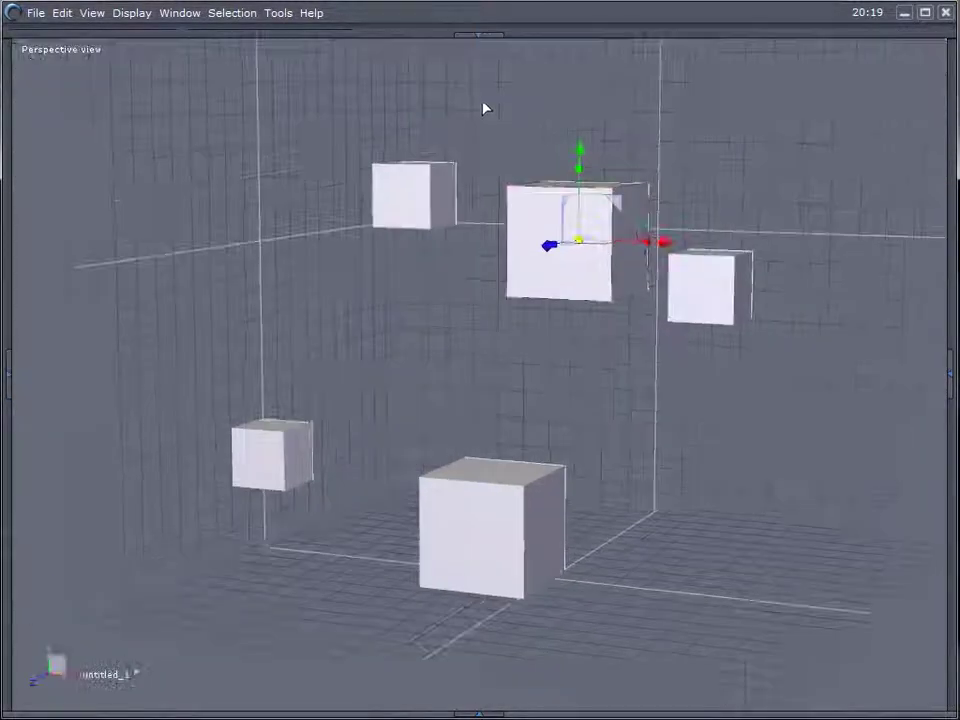
left_click(479, 34)
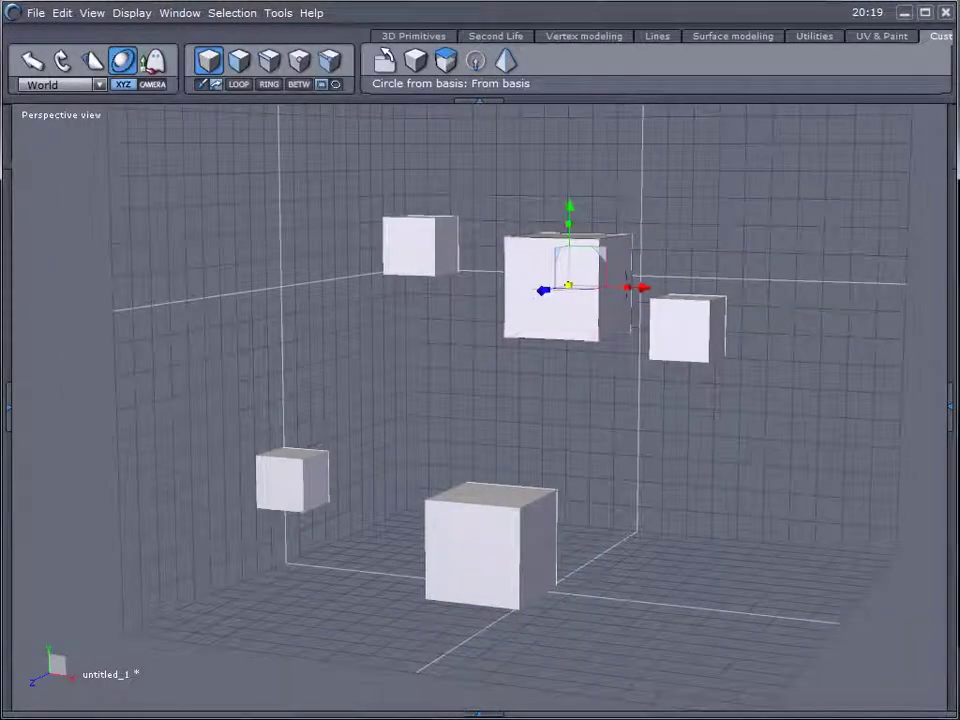
left_click(479, 712)
left_click(947, 395)
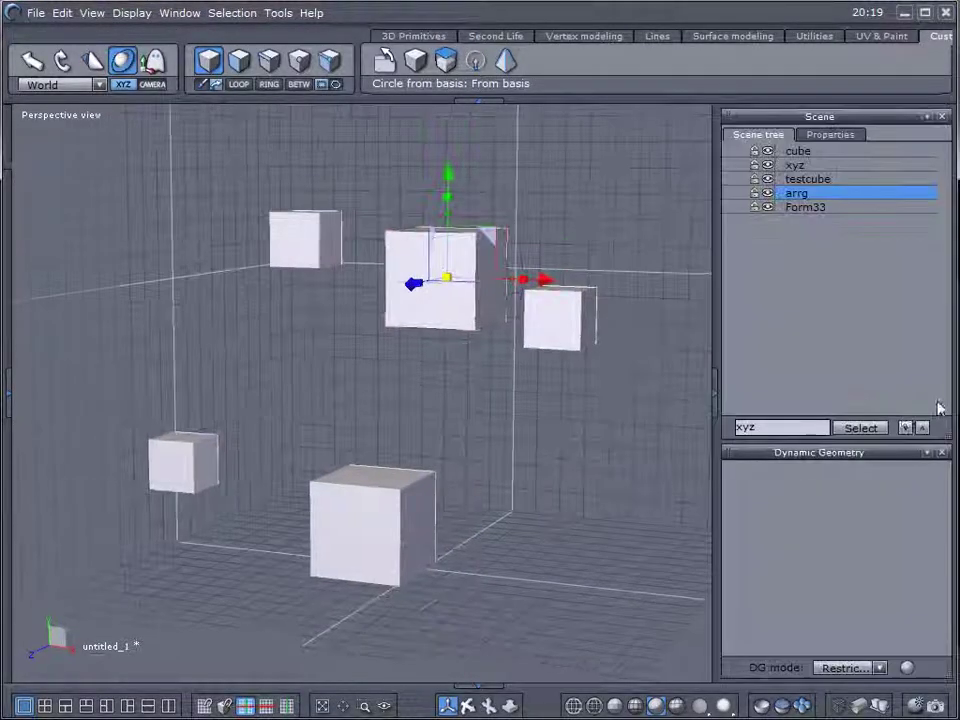
- Reveal and hide the Material and Shading domains panels, and hide and restore the Scene and Dynamic Geometry panels
left_click(7, 394)
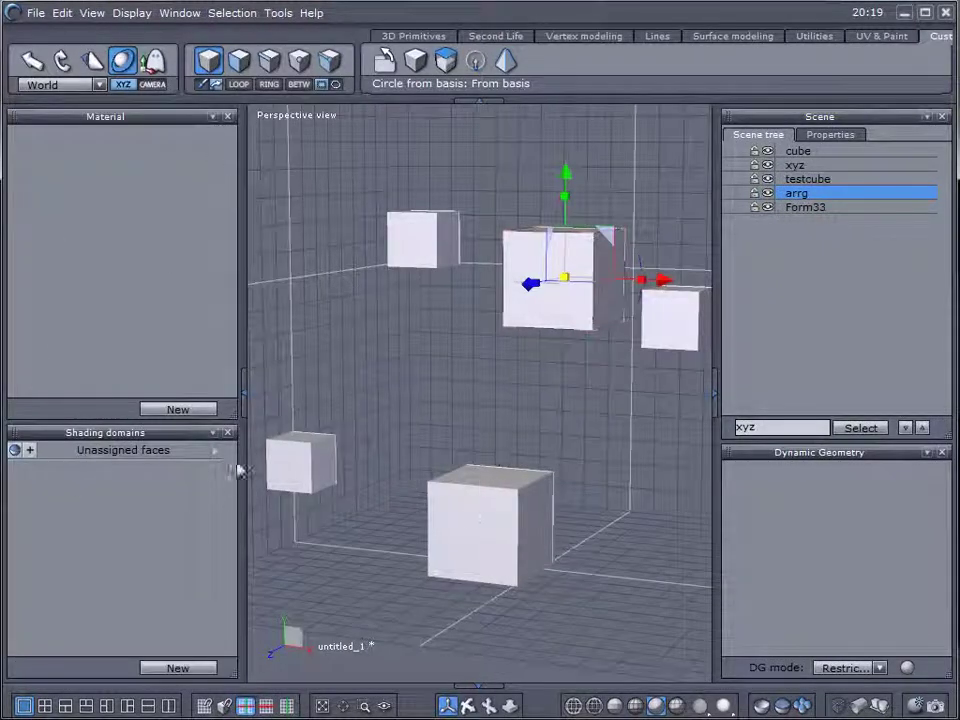
left_click(243, 393)
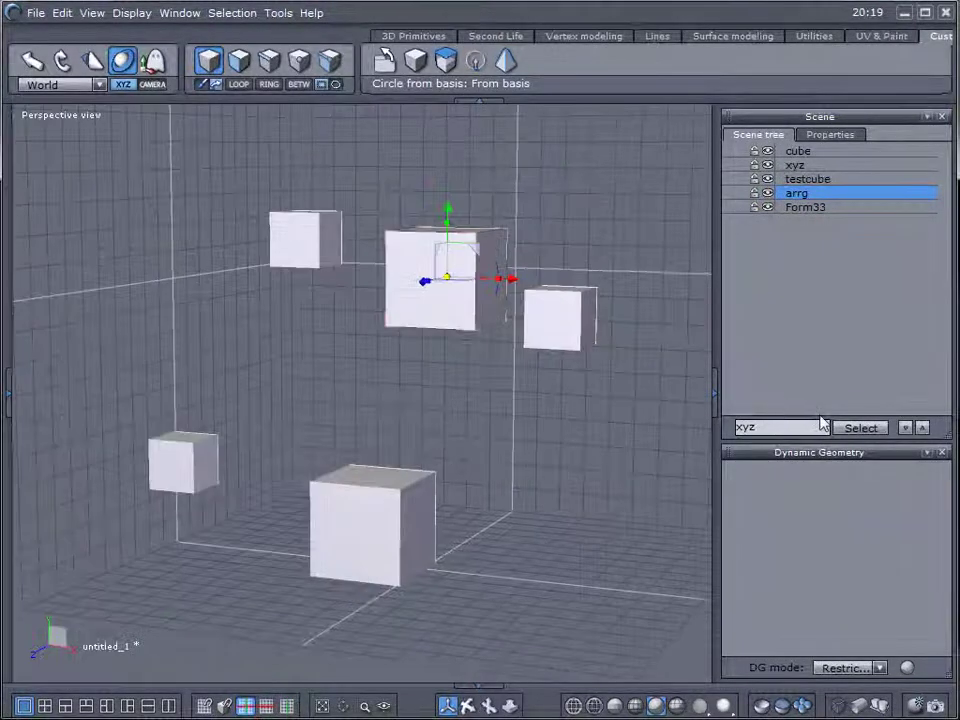
left_click(713, 395)
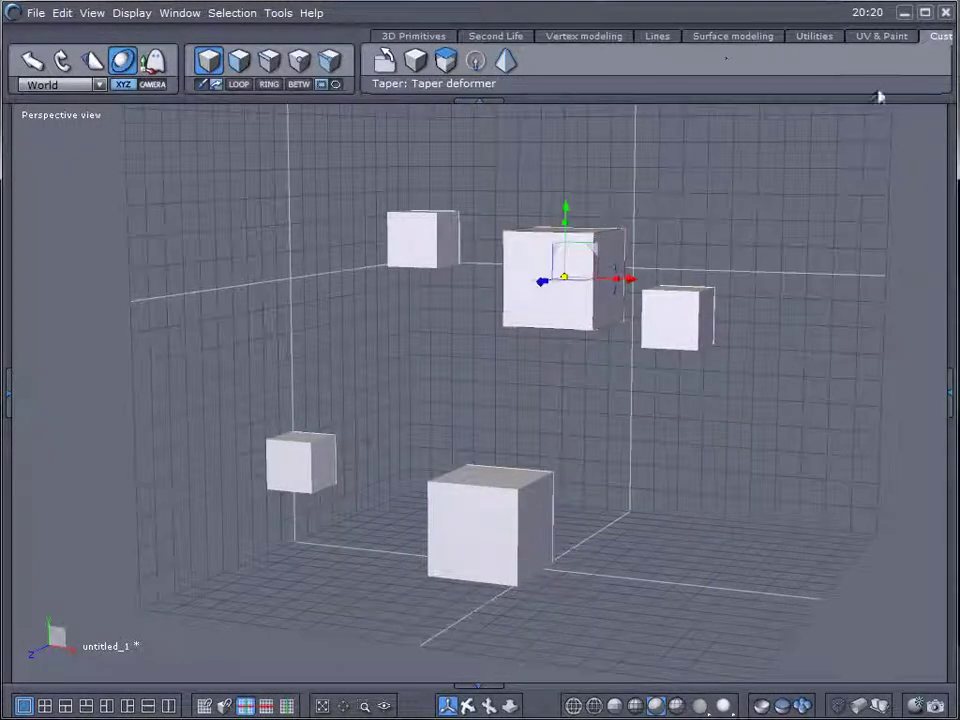
left_click(951, 395)
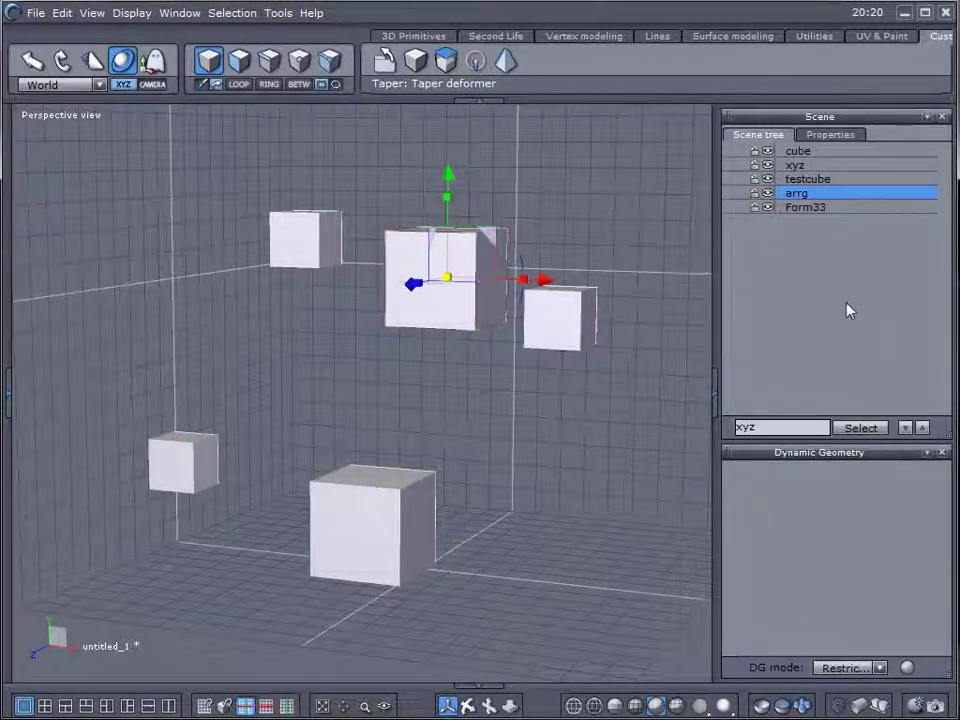
- Check the UV view settings in the preference editor, close it, and deselect the cube "arrg"
left_click(790, 193)
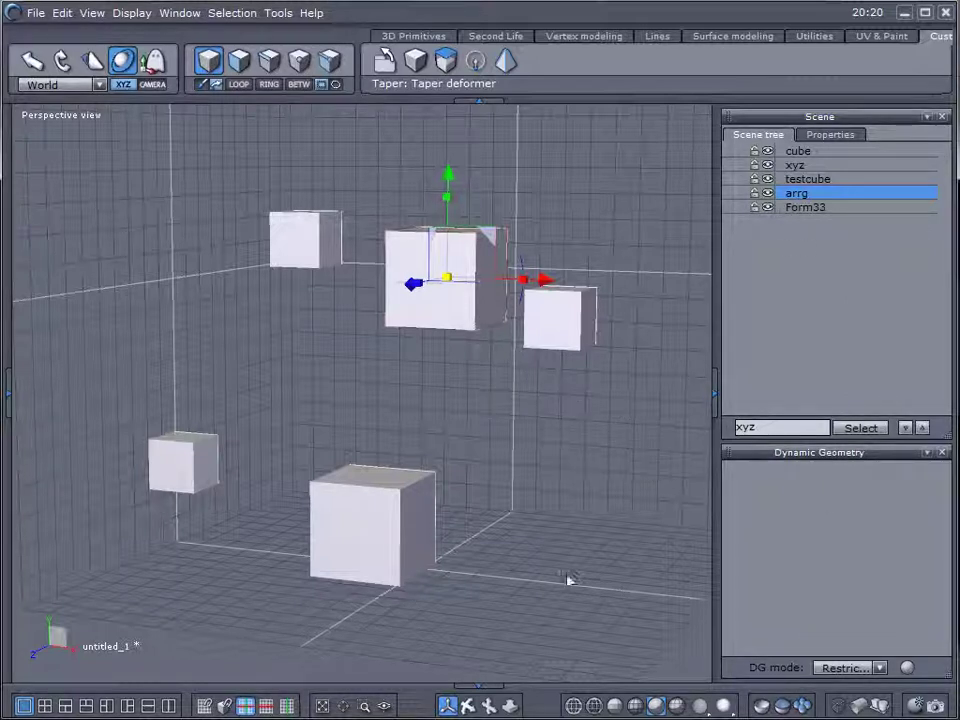
left_click(62, 14)
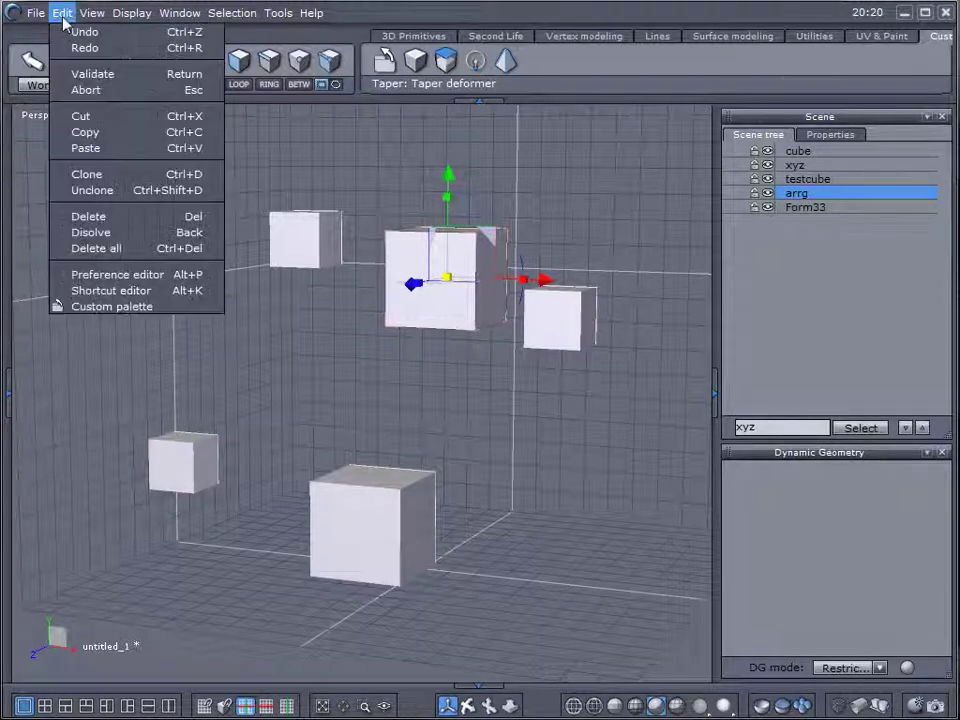
left_click(165, 280)
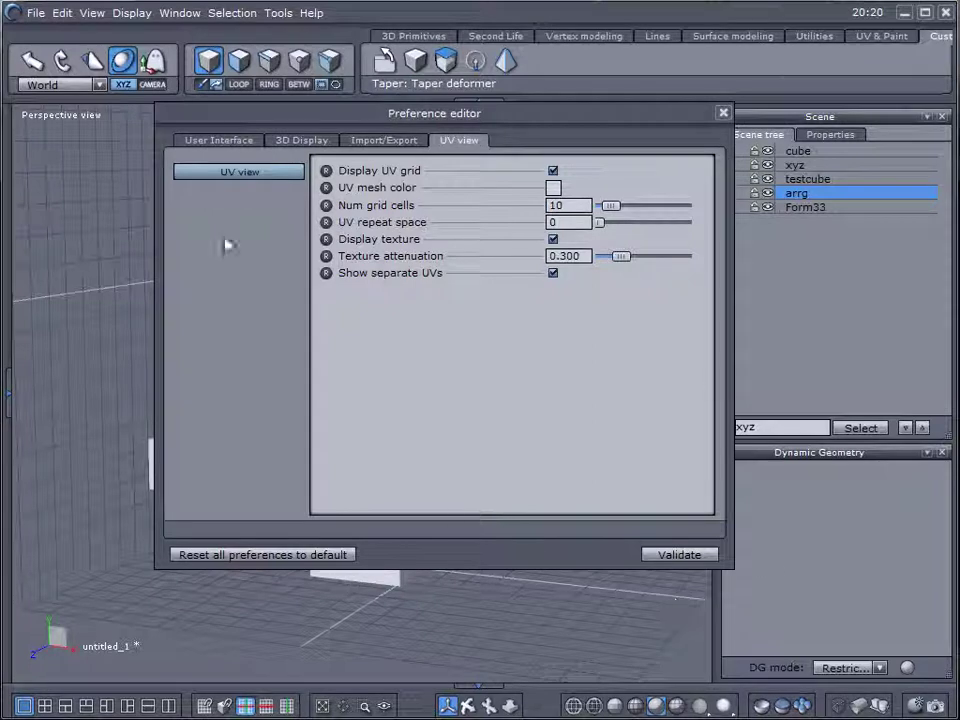
left_click(723, 113)
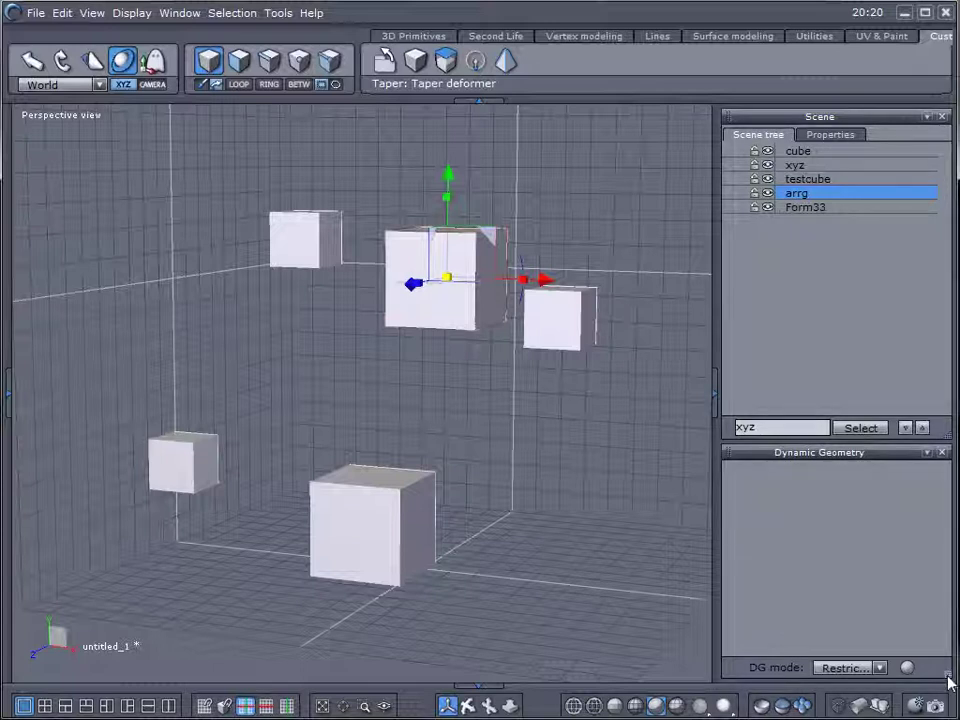
left_click(672, 492)
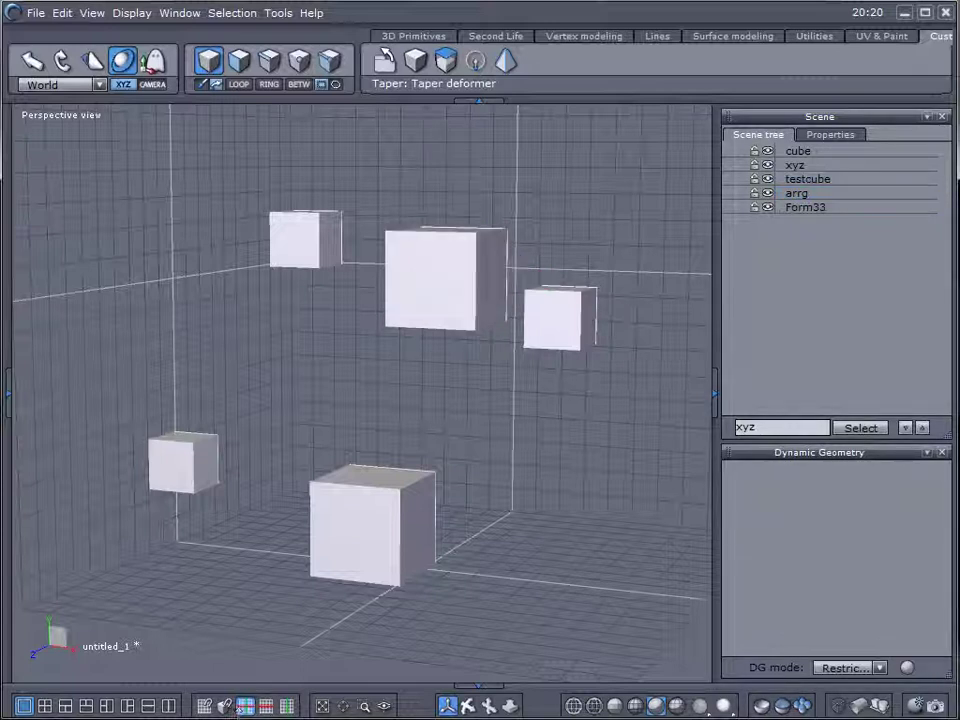